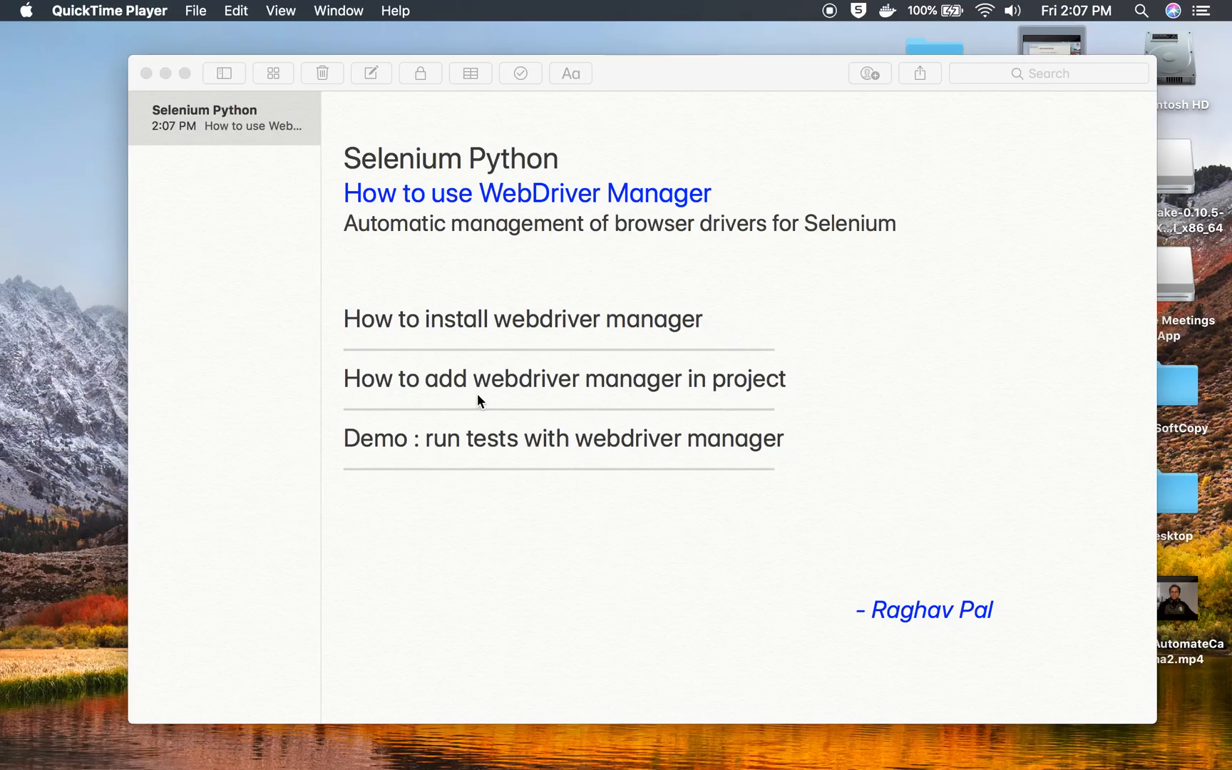
- Highlight the 'How to use WebDriver Manager' subtitle in the Notes outline
left_click(477, 218)
left_click_drag(713, 193, 253, 191)
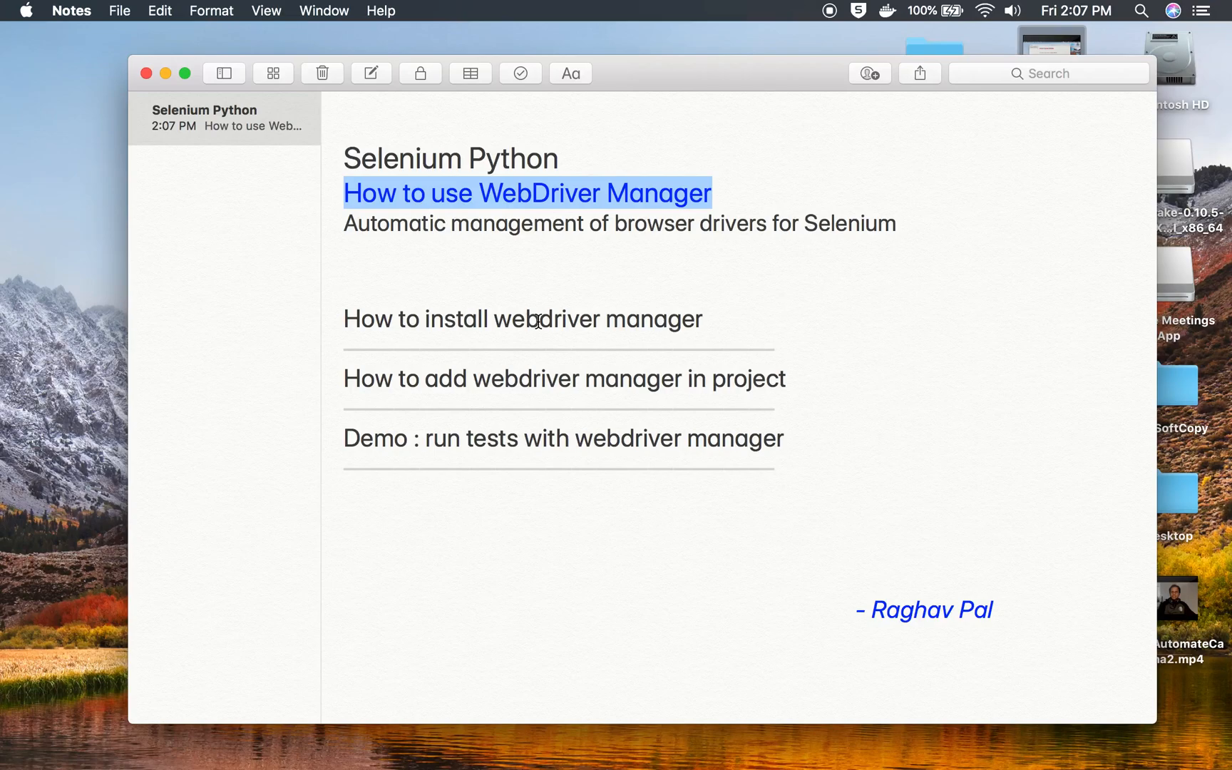
left_click(561, 308)
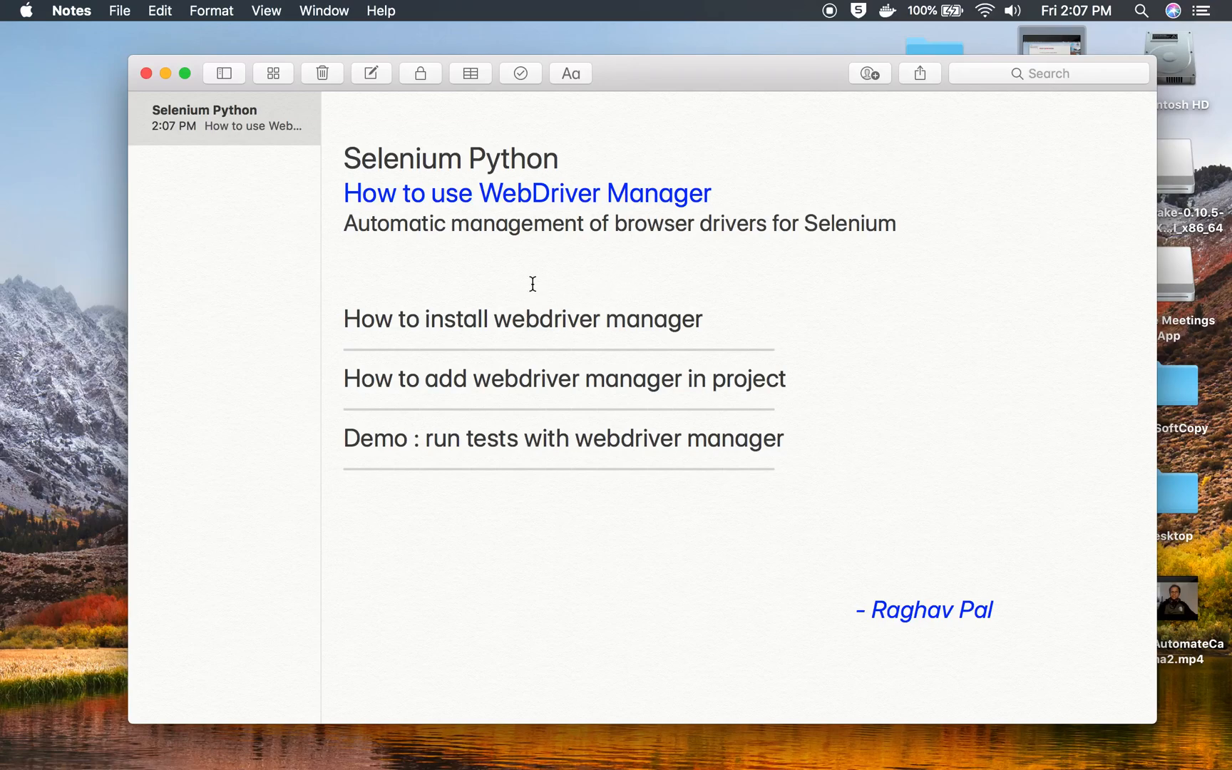
- Highlight the install, add-to-project and Demo heading lines of the outline
left_click_drag(346, 318, 731, 322)
left_click_drag(344, 385, 799, 385)
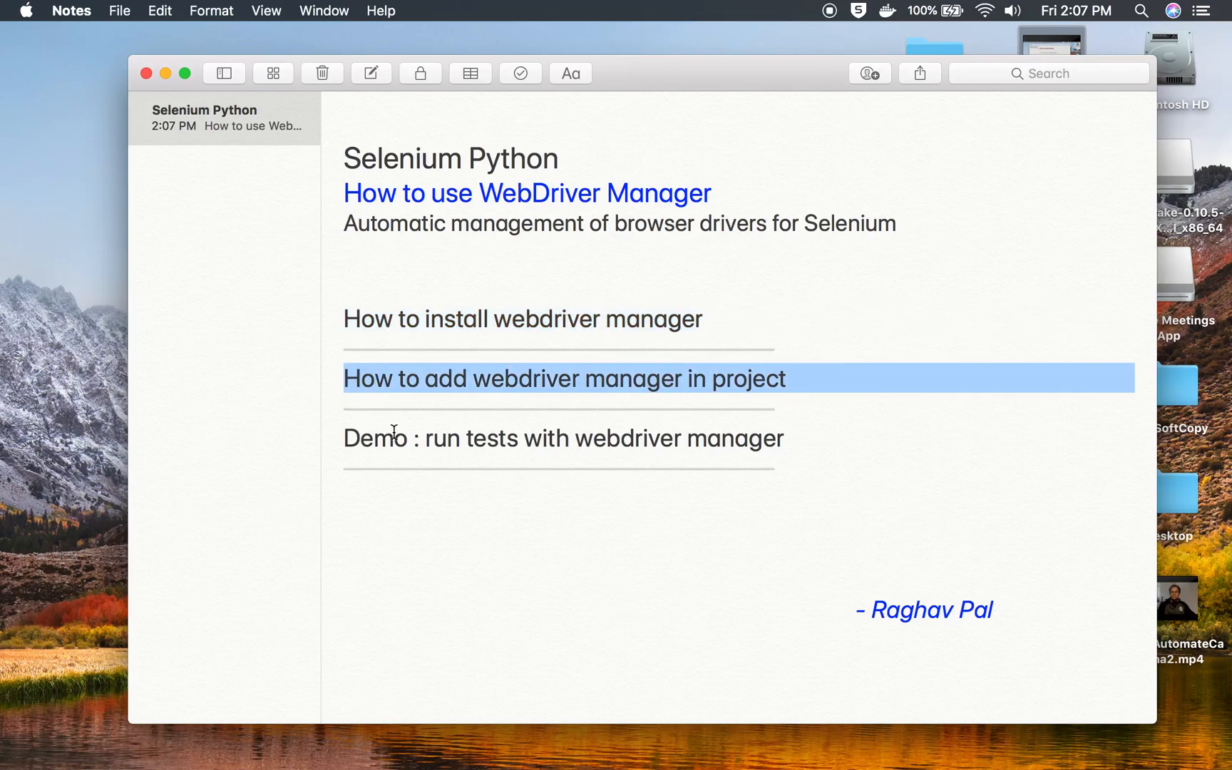
left_click_drag(344, 441, 592, 441)
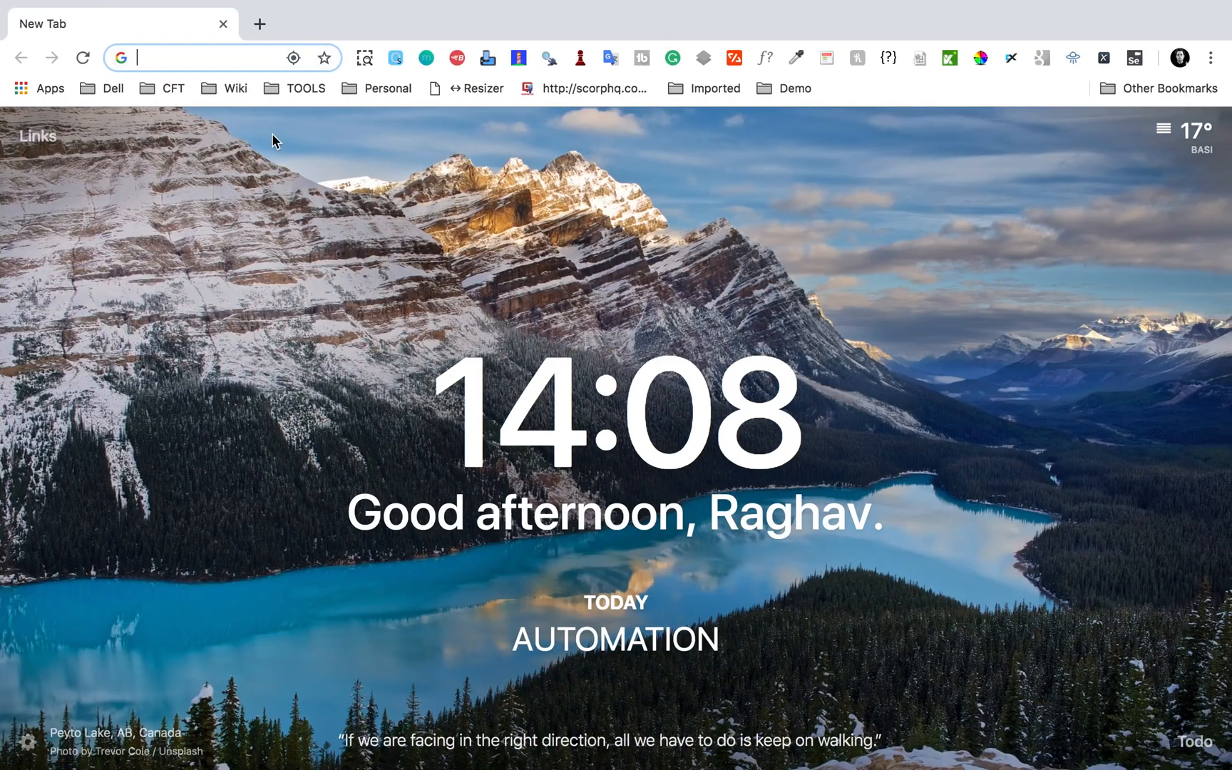
type("google.com")
- Google 'webdriver manager selenium python' and open the GitHub webdriver_manager result
key("Return")
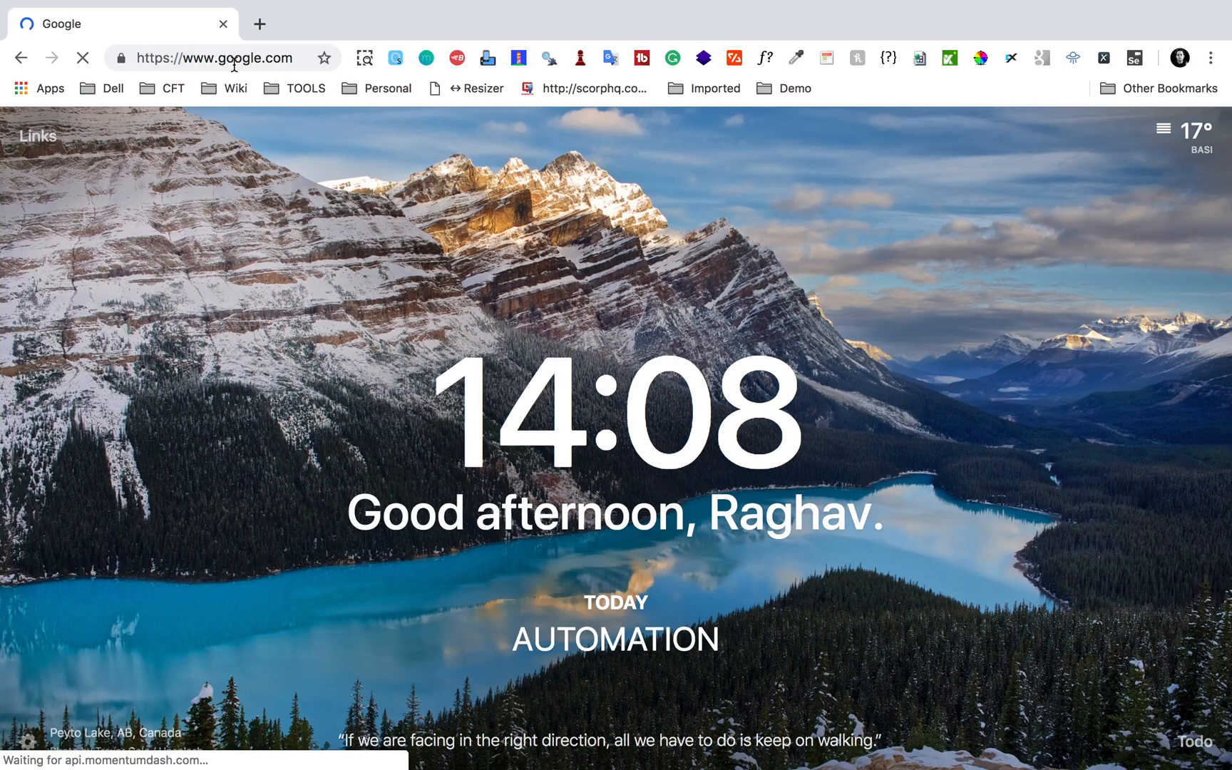
type("web")
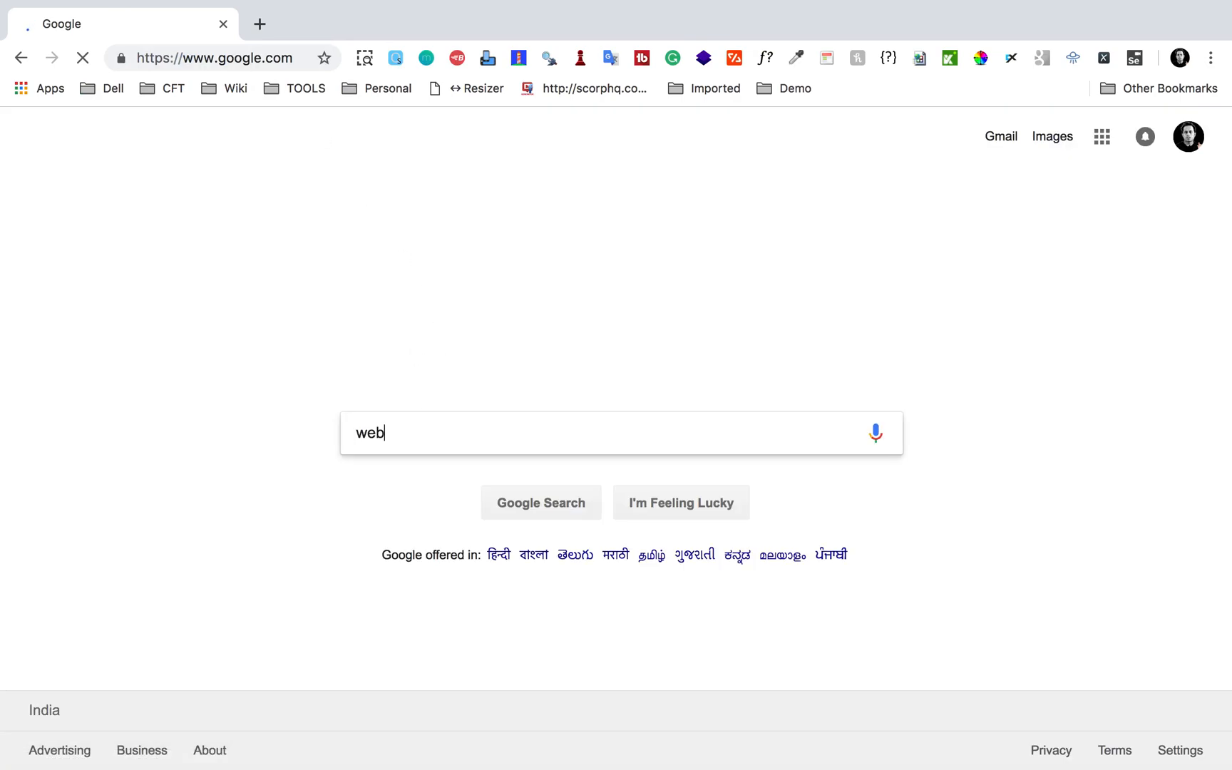
type("driver ")
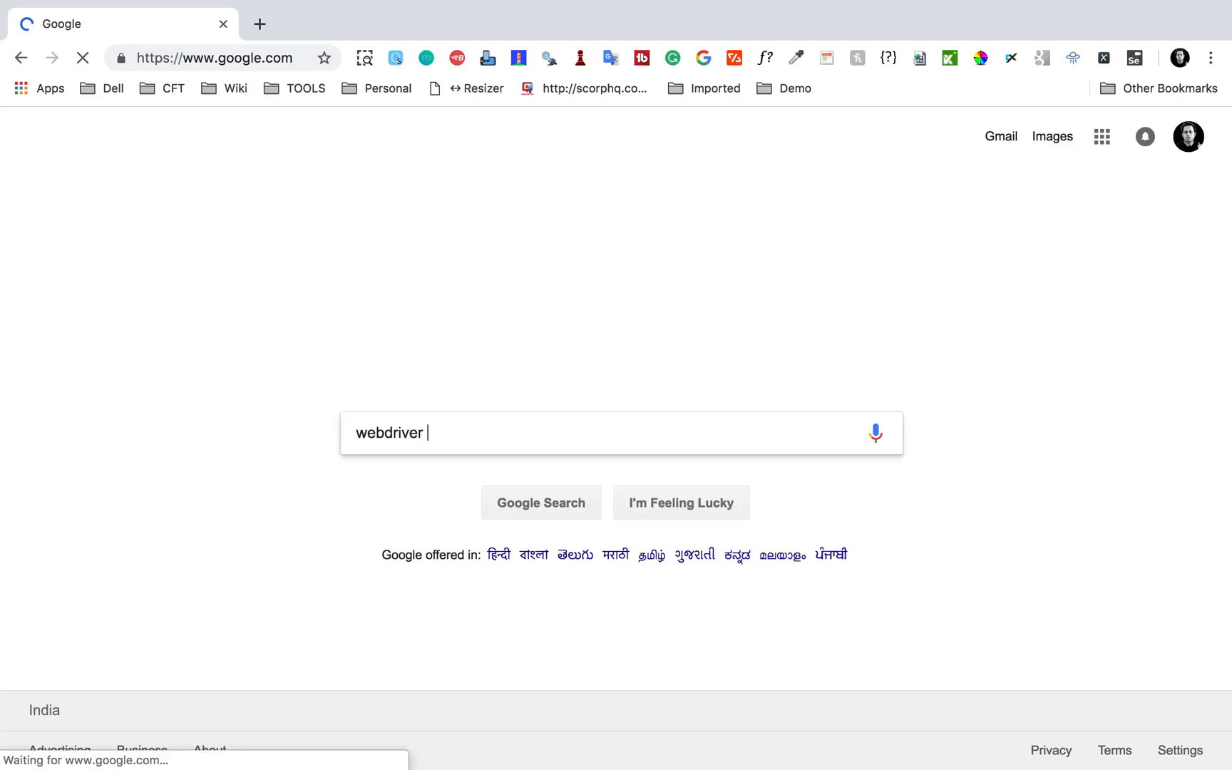
type("manager seleni")
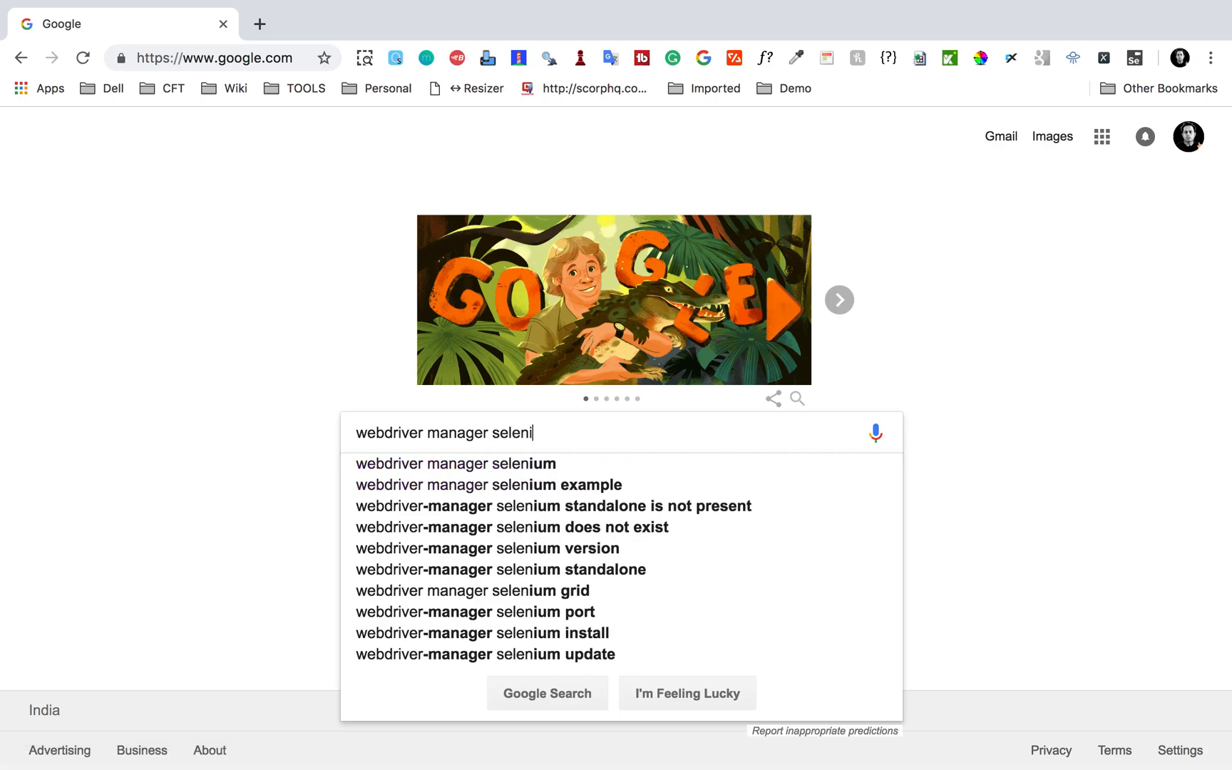
type("um python")
key("Return")
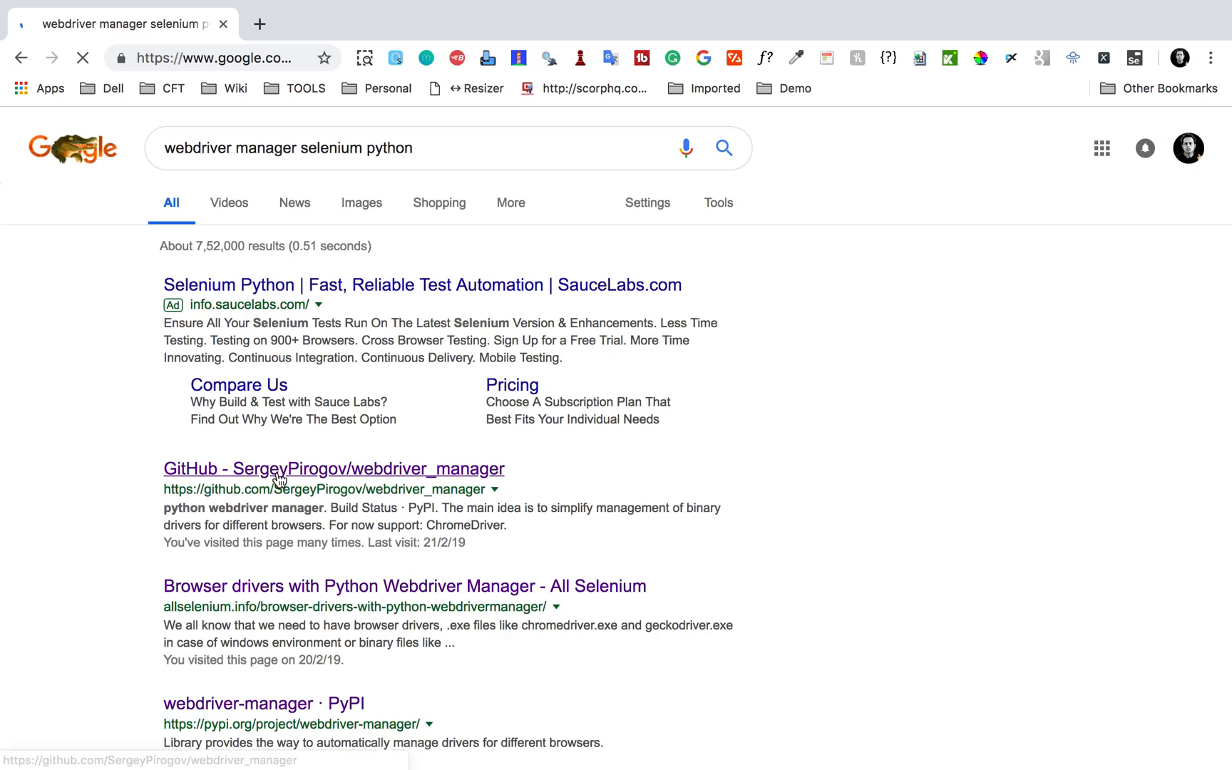
left_click(279, 470)
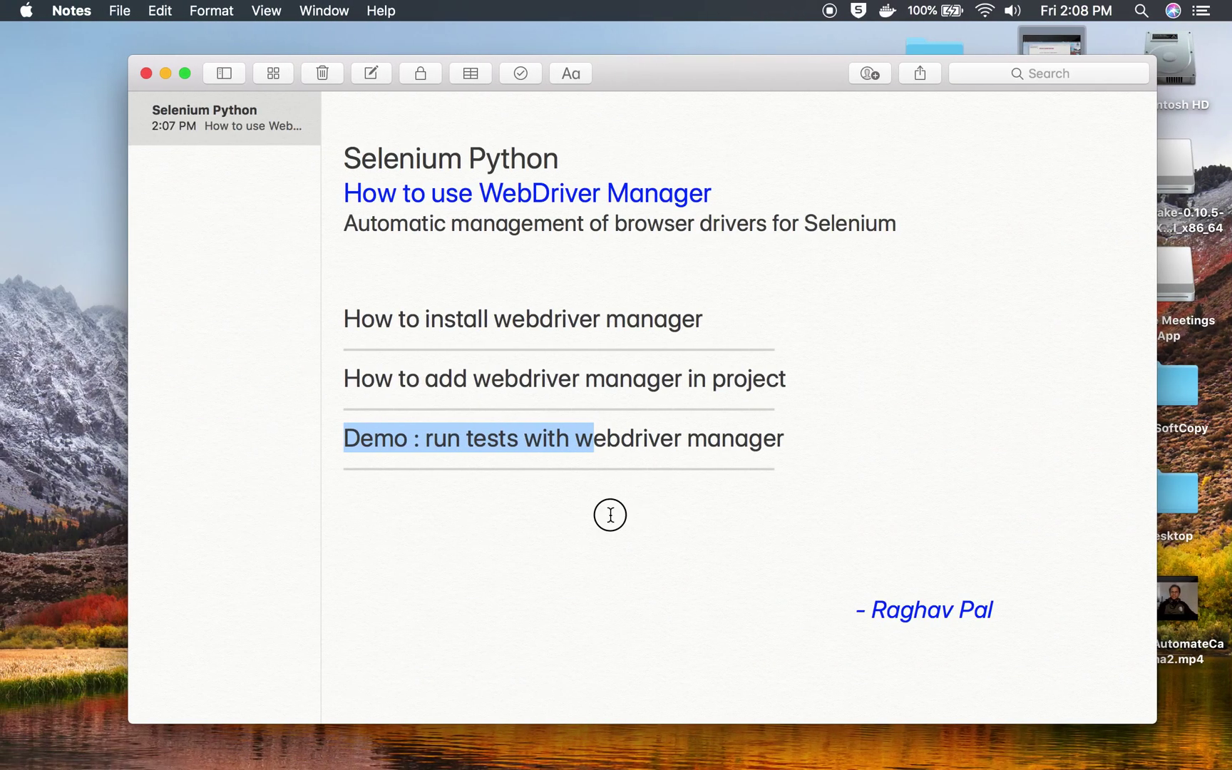
- Paste the repository link on a new line below the Demo line in the note
left_click(610, 515)
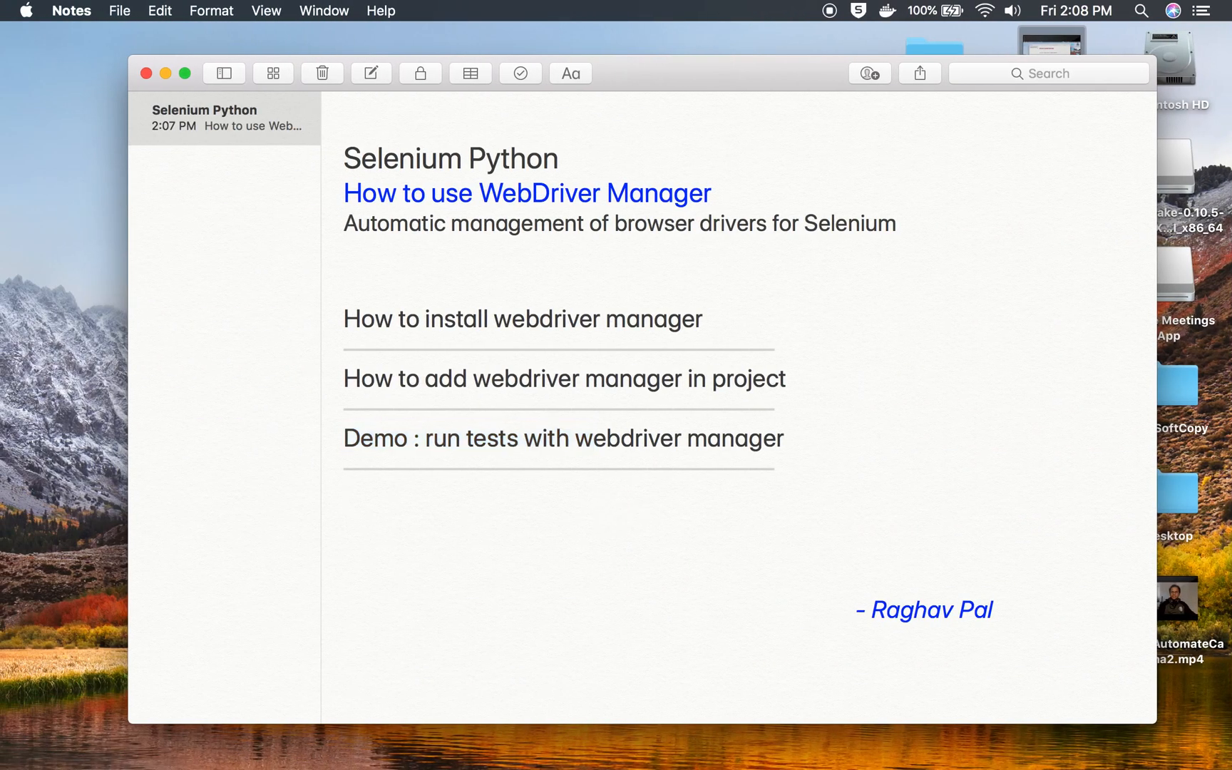
key("Return")
type("https://github.com/SergeyPirogov/webdriver_manager")
key("Return")
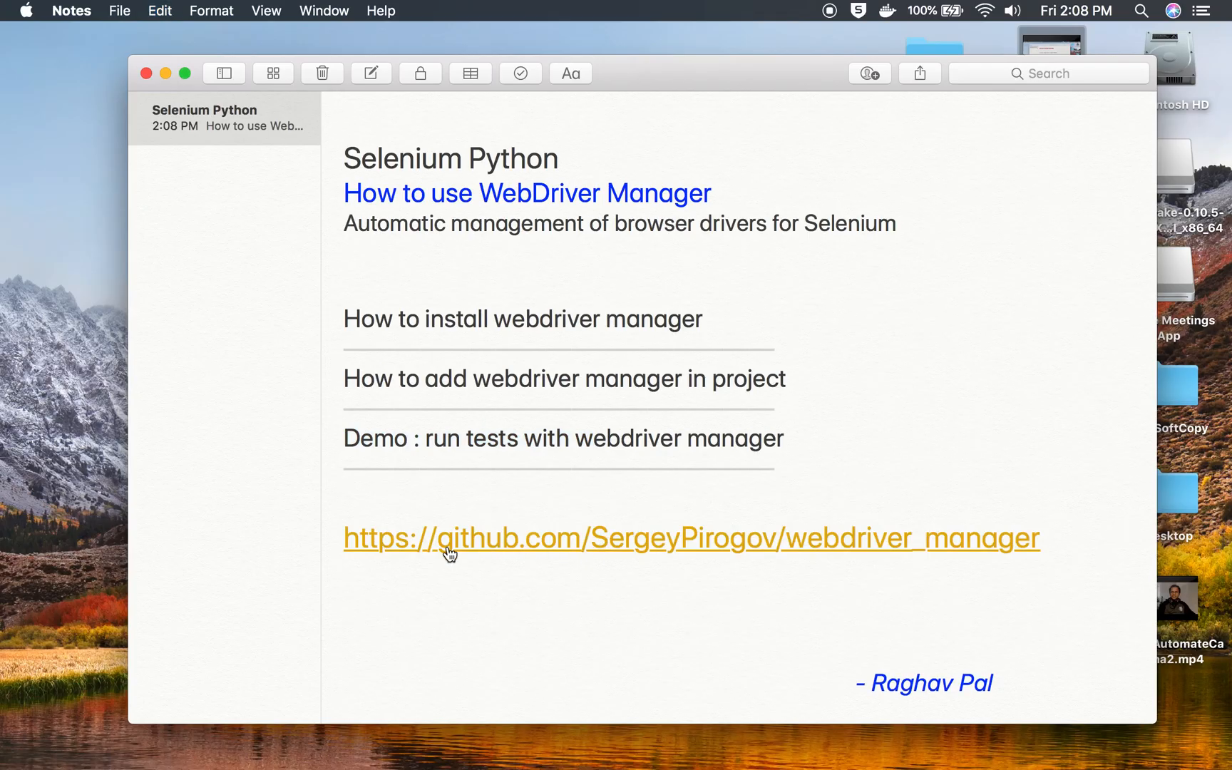
- Reduce the font size of the pasted repository link line
triple_click(334, 547)
key("super+b")
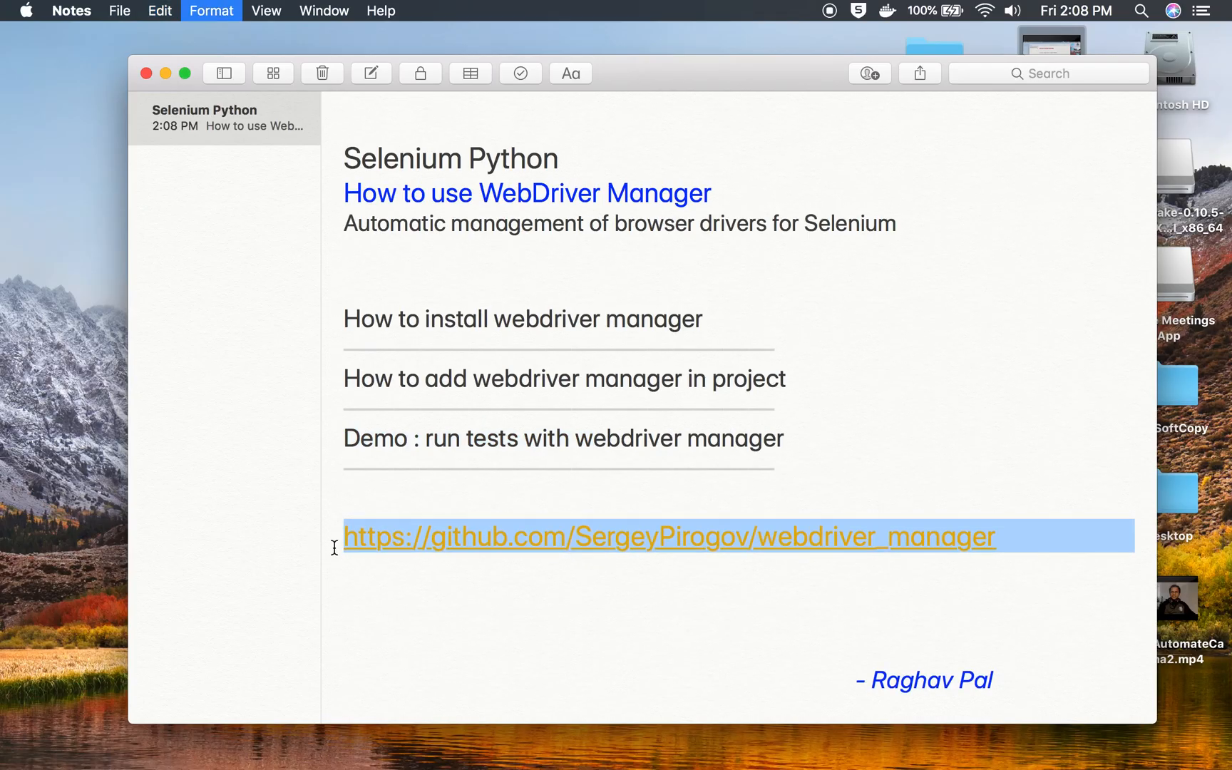
key("super+minus")
key("super+minus")
key("super+minus")
left_click(458, 665)
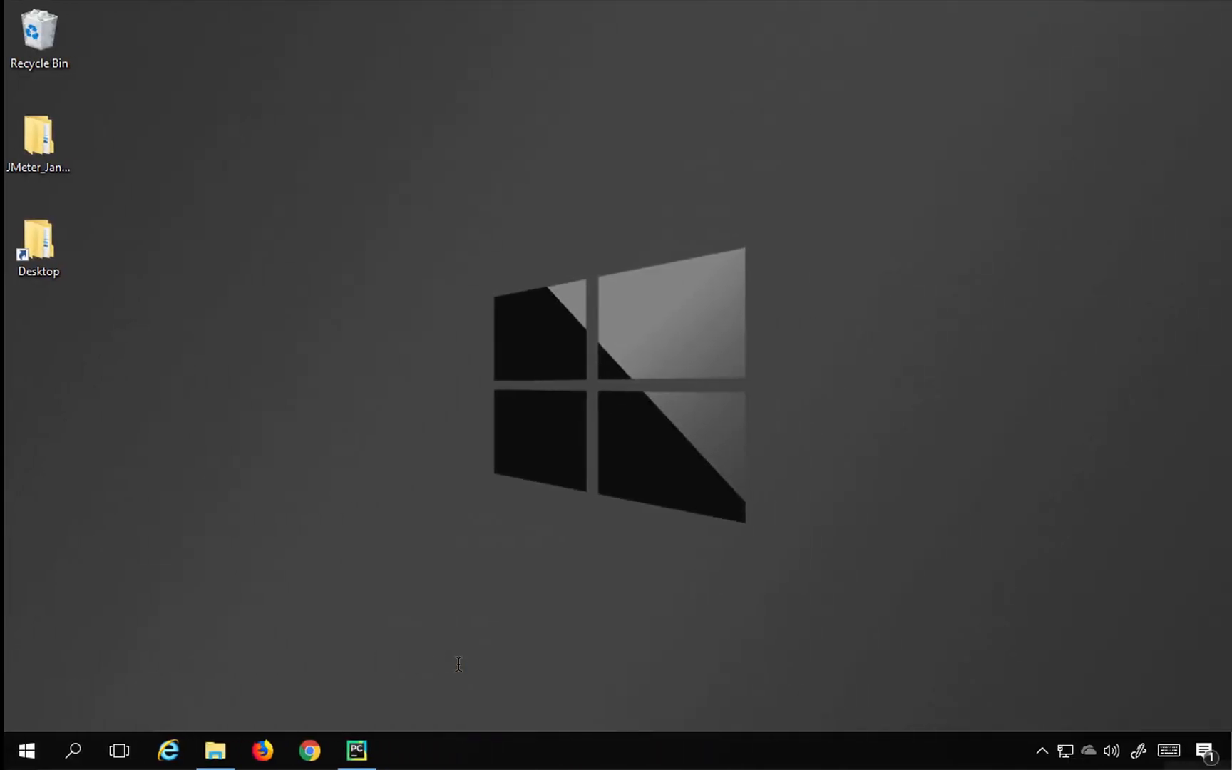
scroll(385, 416, "down", 5)
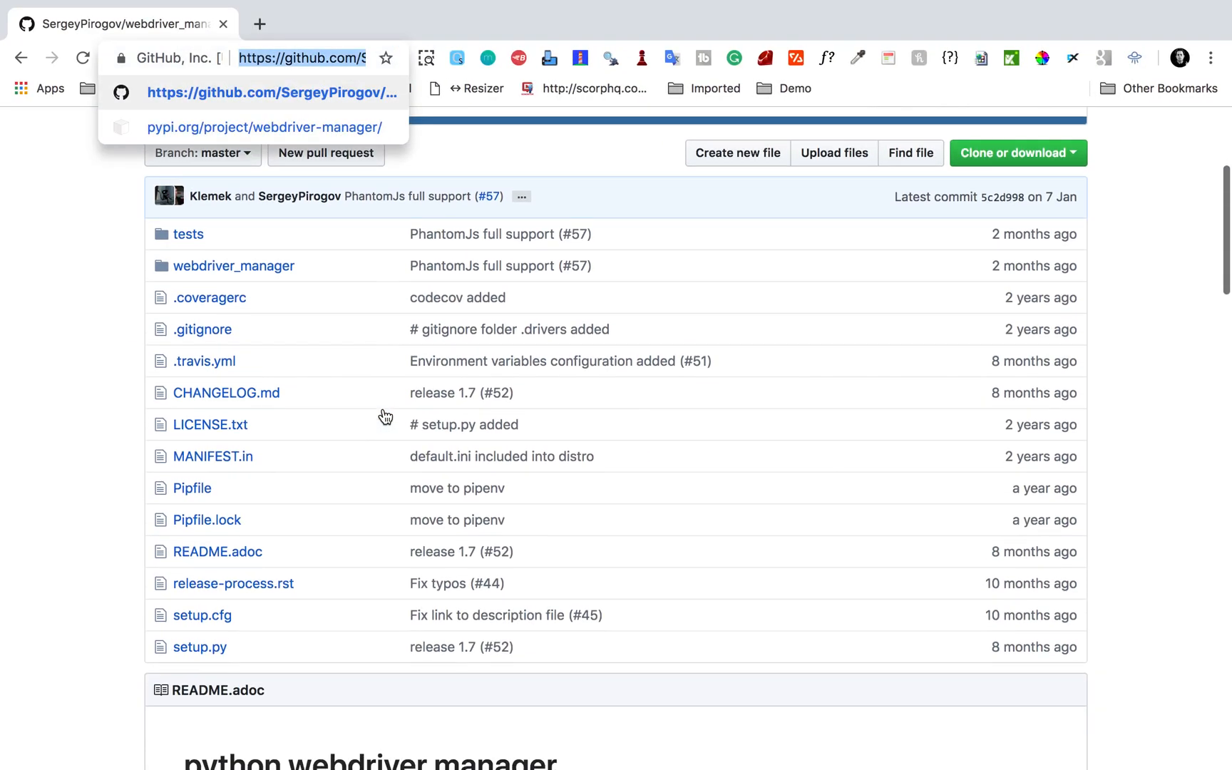
scroll(384, 412, "down", 5)
scroll(383, 412, "down", 4)
scroll(383, 412, "down", 3)
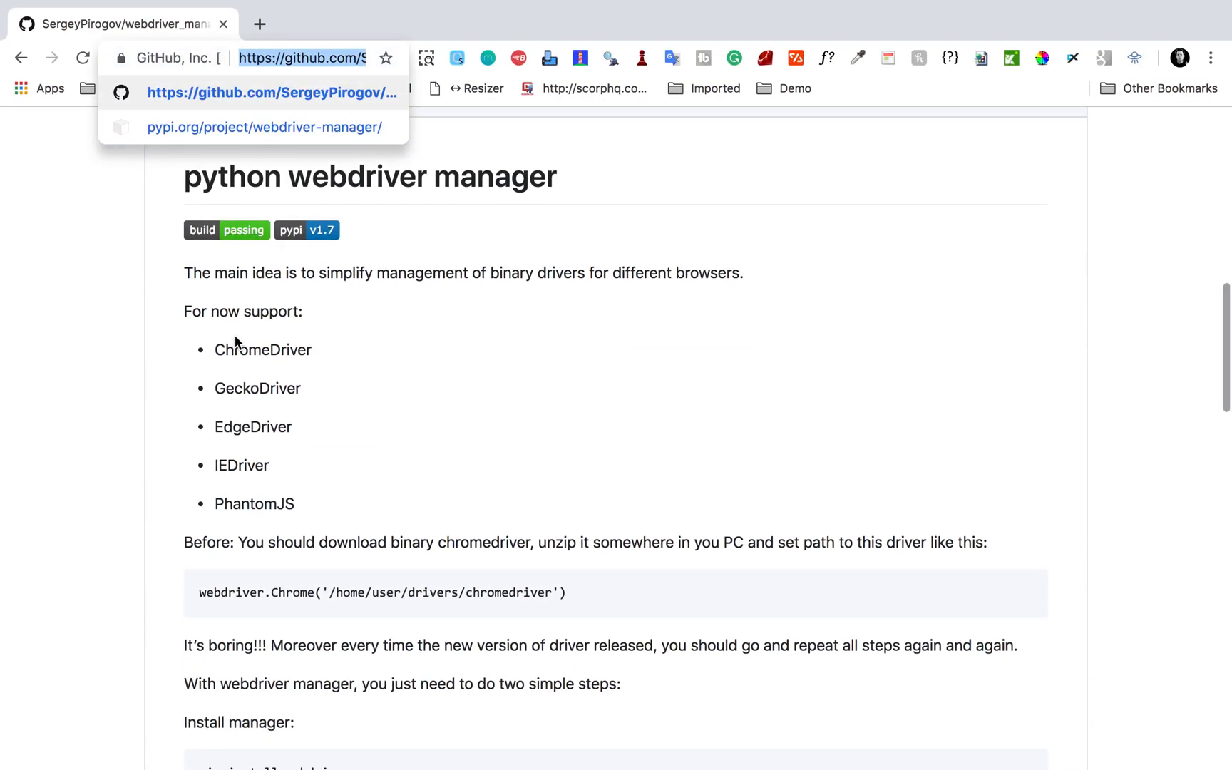
scroll(304, 504, "down", 3)
scroll(303, 504, "down", 3)
scroll(305, 504, "down", 1)
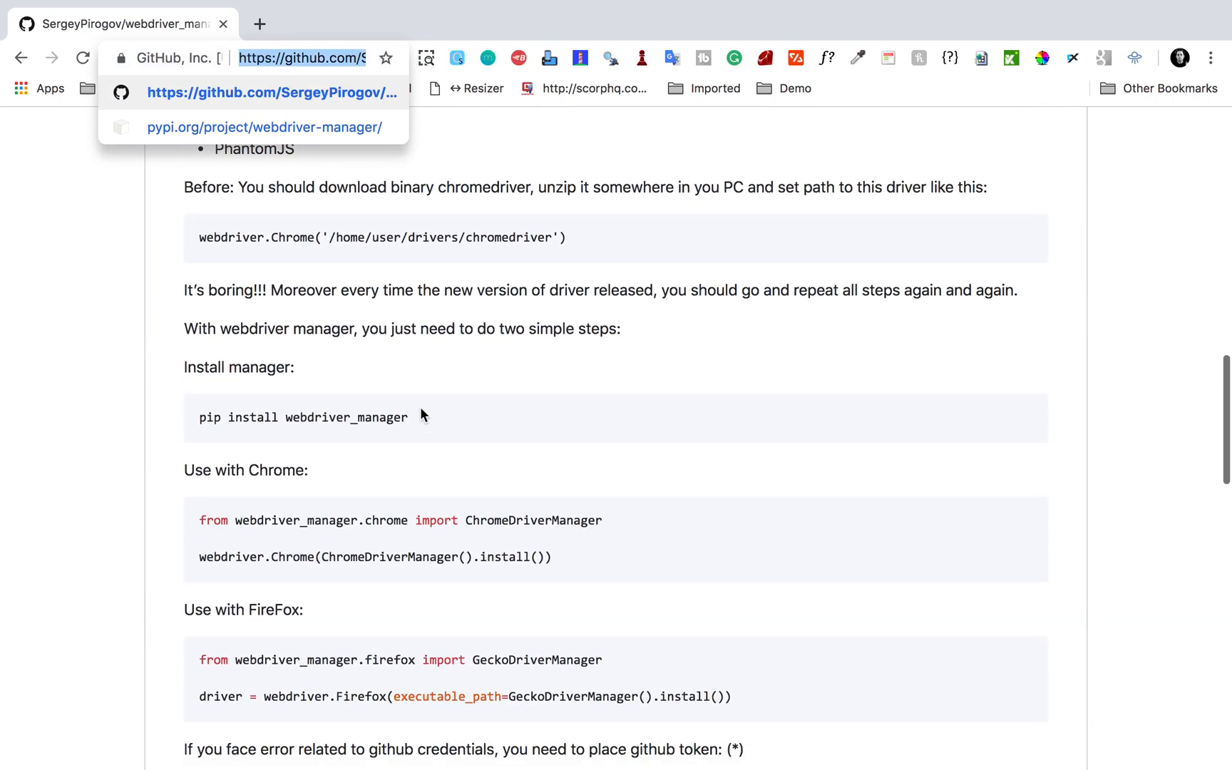
- Select the README's pip install command and the ChromeDriverManager import line
left_click_drag(199, 416, 402, 424)
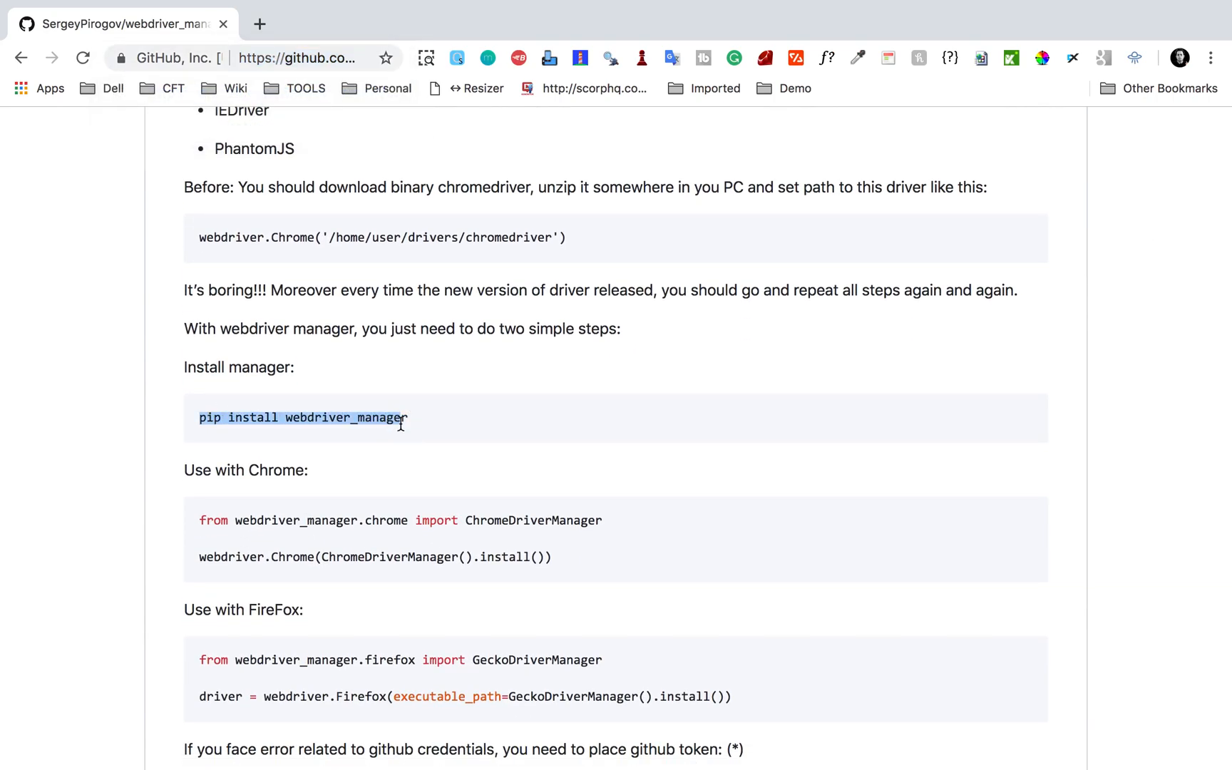
scroll(385, 457, "down", 1)
left_click_drag(214, 414, 434, 436)
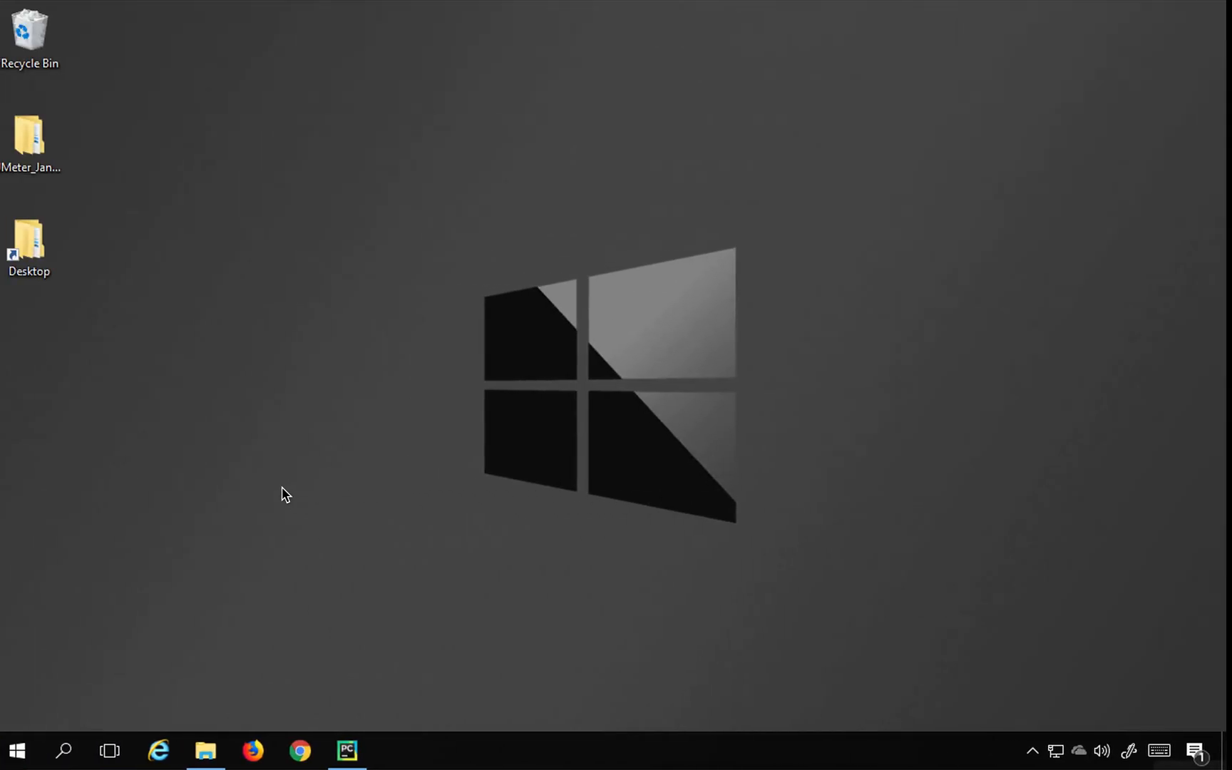
- Launch Command Prompt and run pip list to show installed packages
key("super")
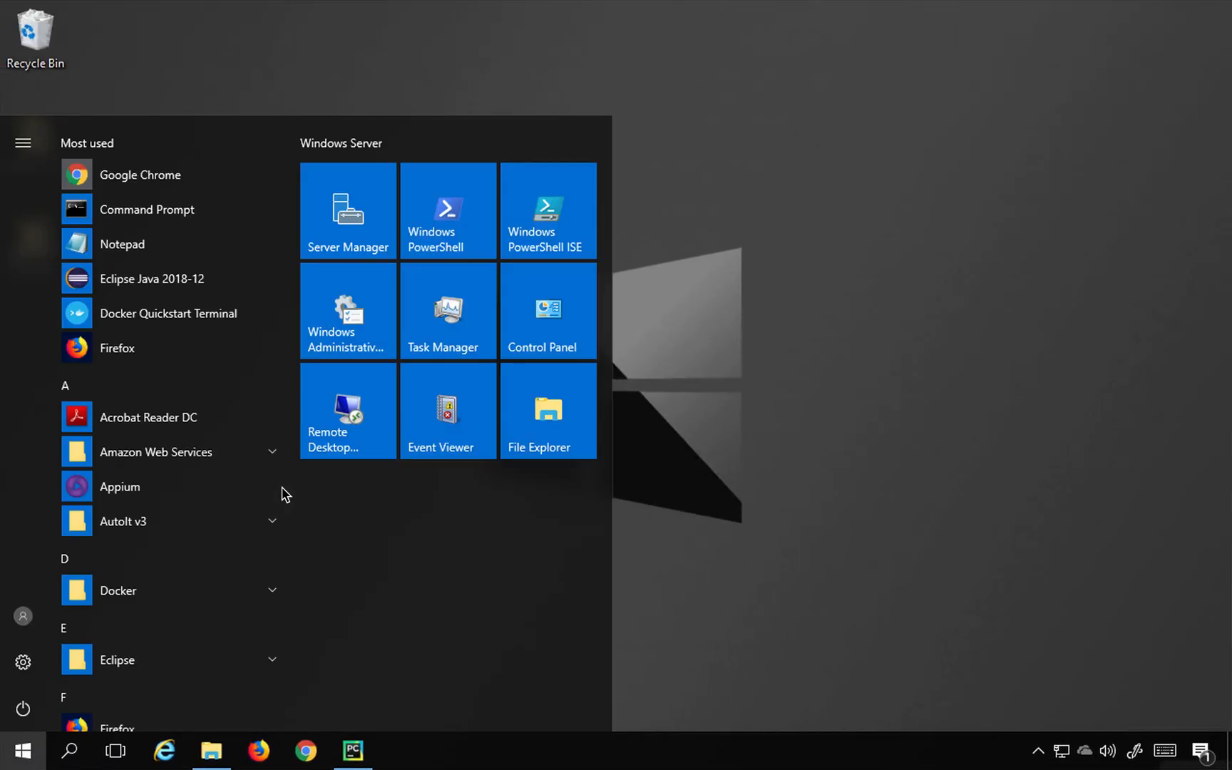
type("cmd")
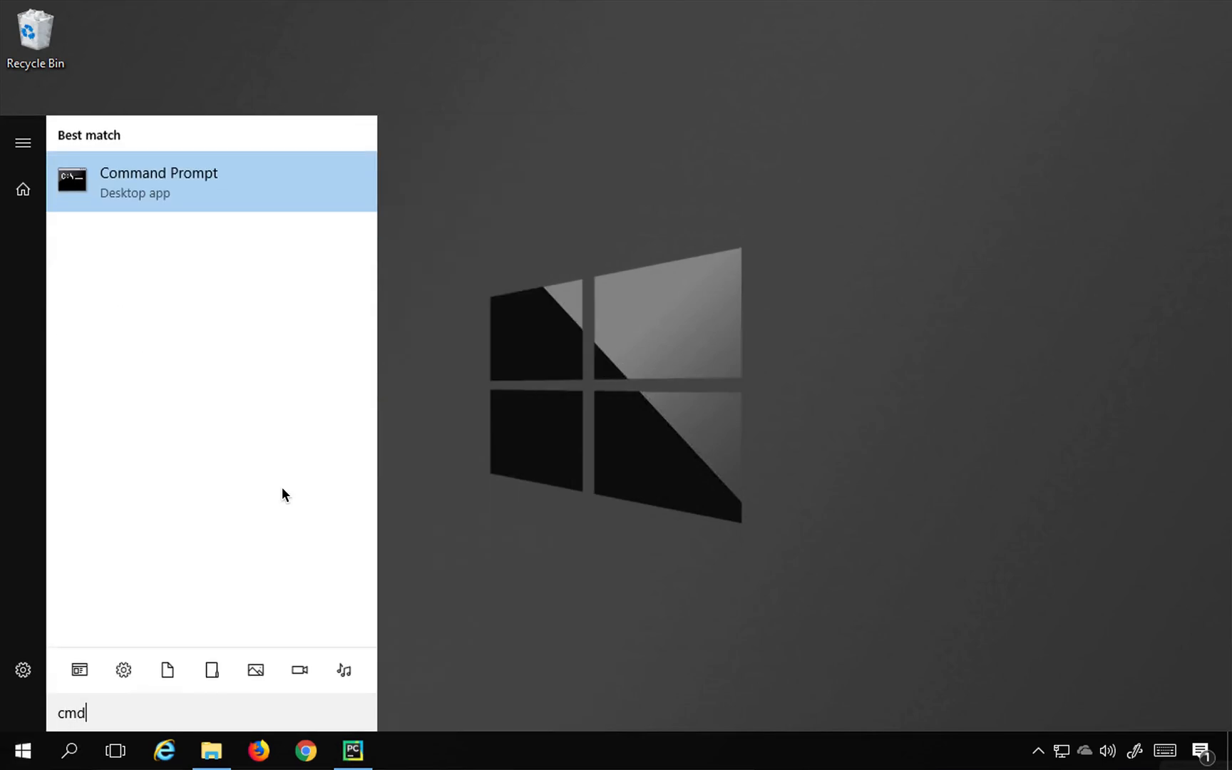
key("Return")
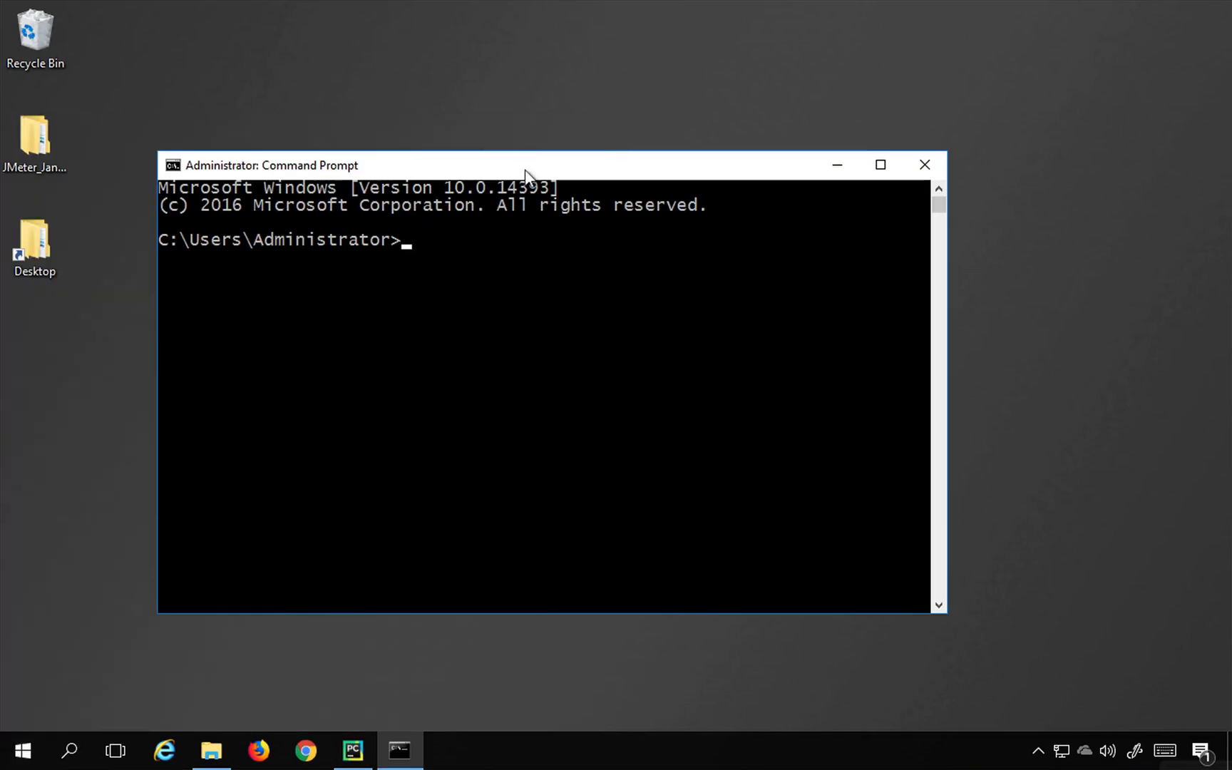
left_click_drag(602, 164, 682, 149)
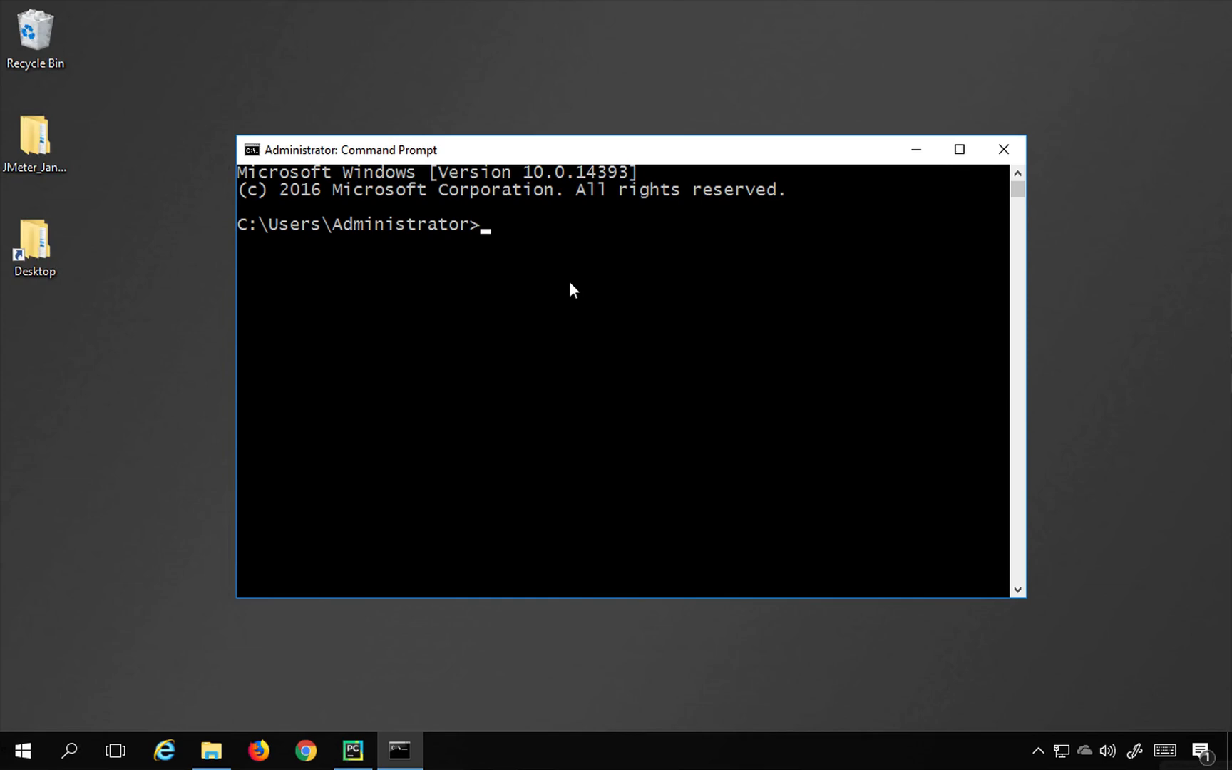
type("pip ")
type("list")
key("Return")
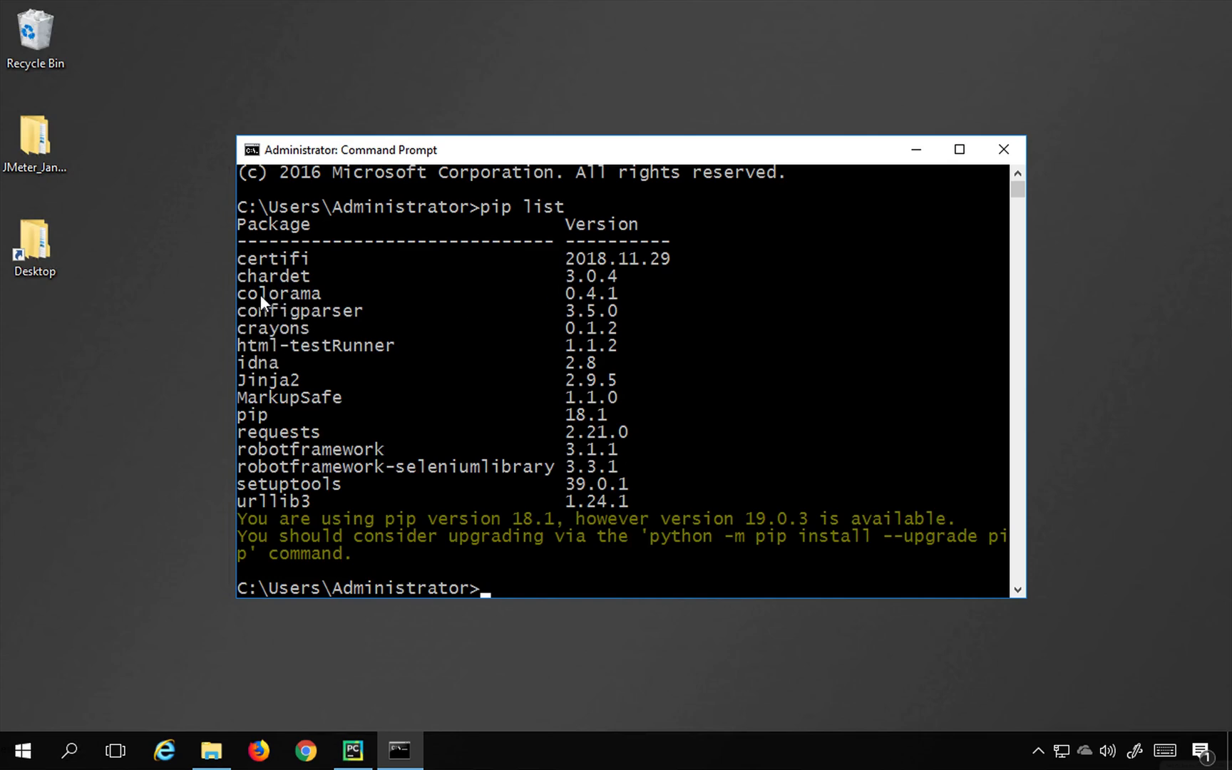
- Select the package rows from certifi to MarkupSafe, confirming selenium is absent
mouse_move(241, 258)
left_mouse_down()
mouse_move(349, 381)
mouse_move(338, 492)
left_mouse_up()
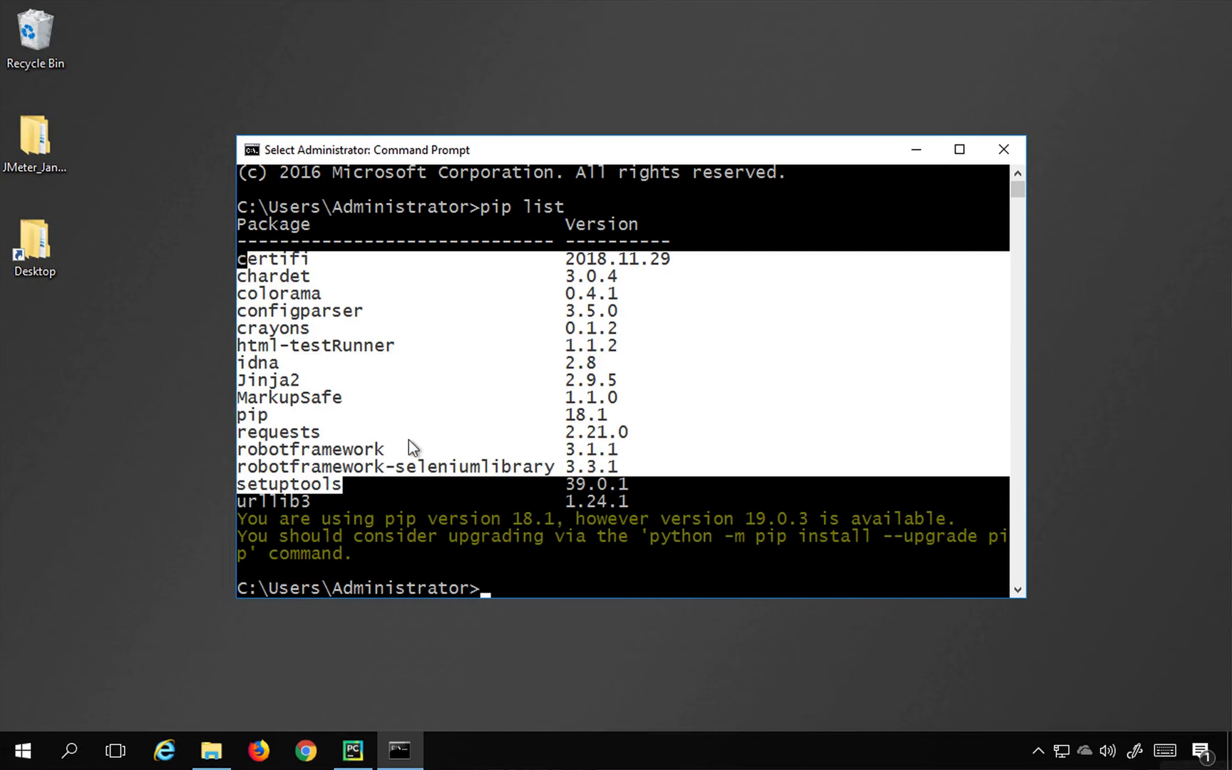
left_click(303, 295)
left_click_drag(240, 258, 466, 420)
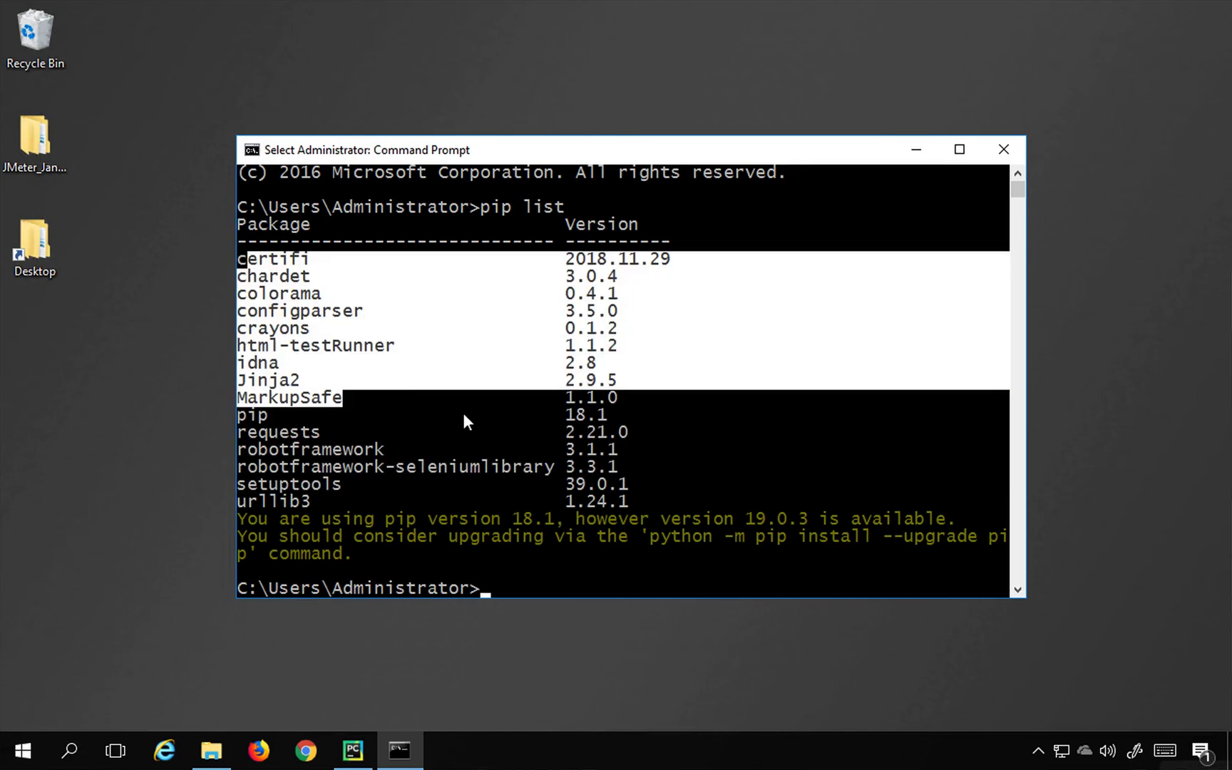
type("cls")
- Install selenium with pip and confirm selenium 3.141.0 in pip list
key("Return")
key("Return")
key("Return")
type("pip")
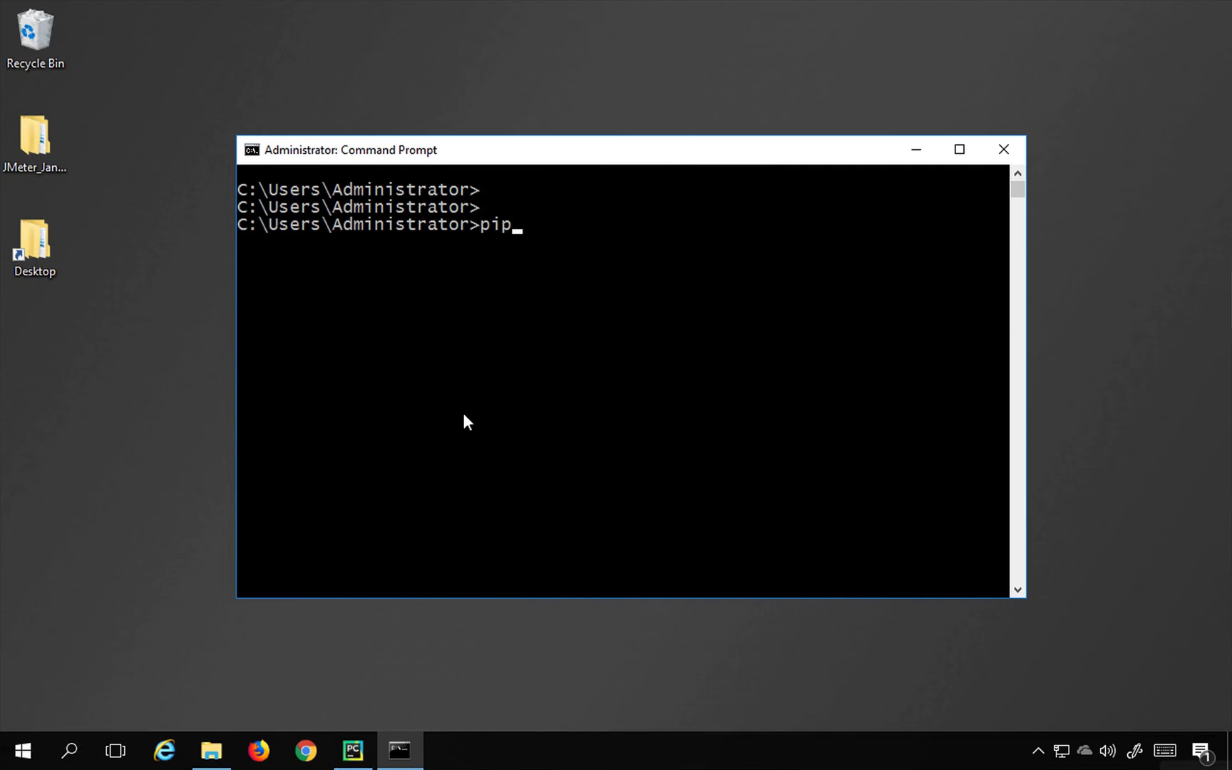
type(" install se")
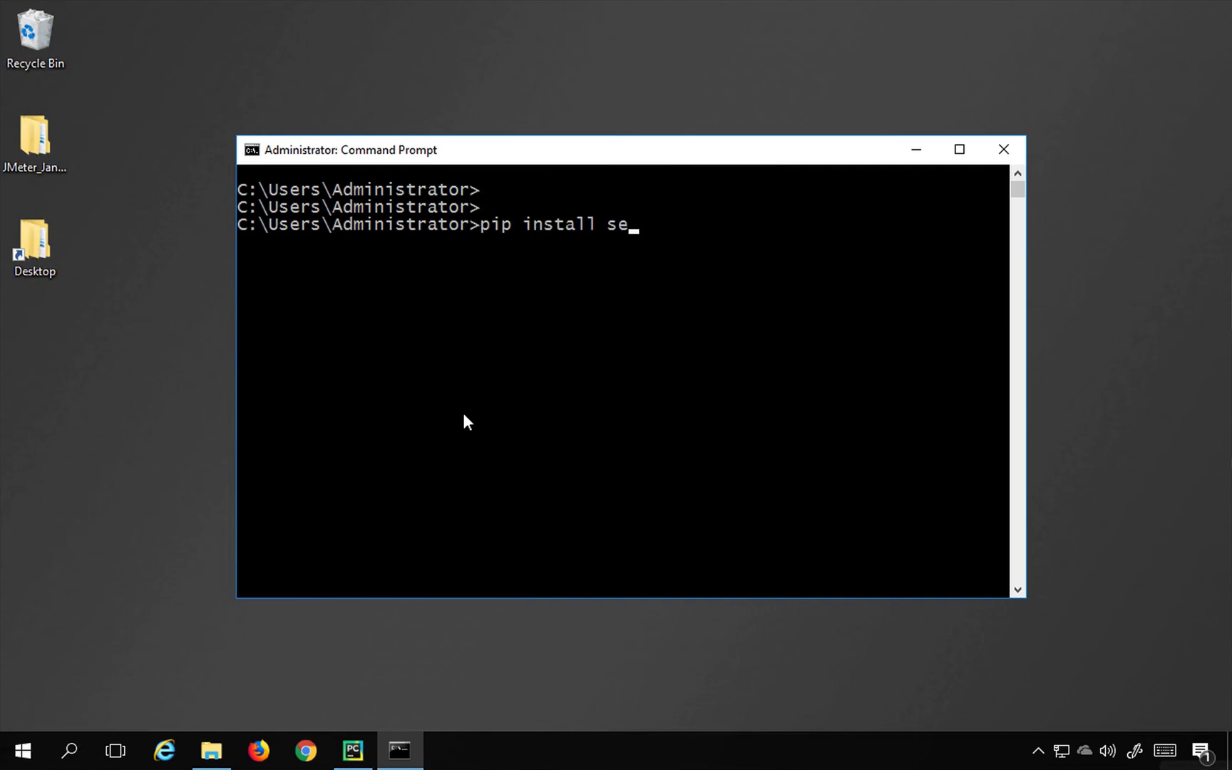
type("lenium")
key("Return")
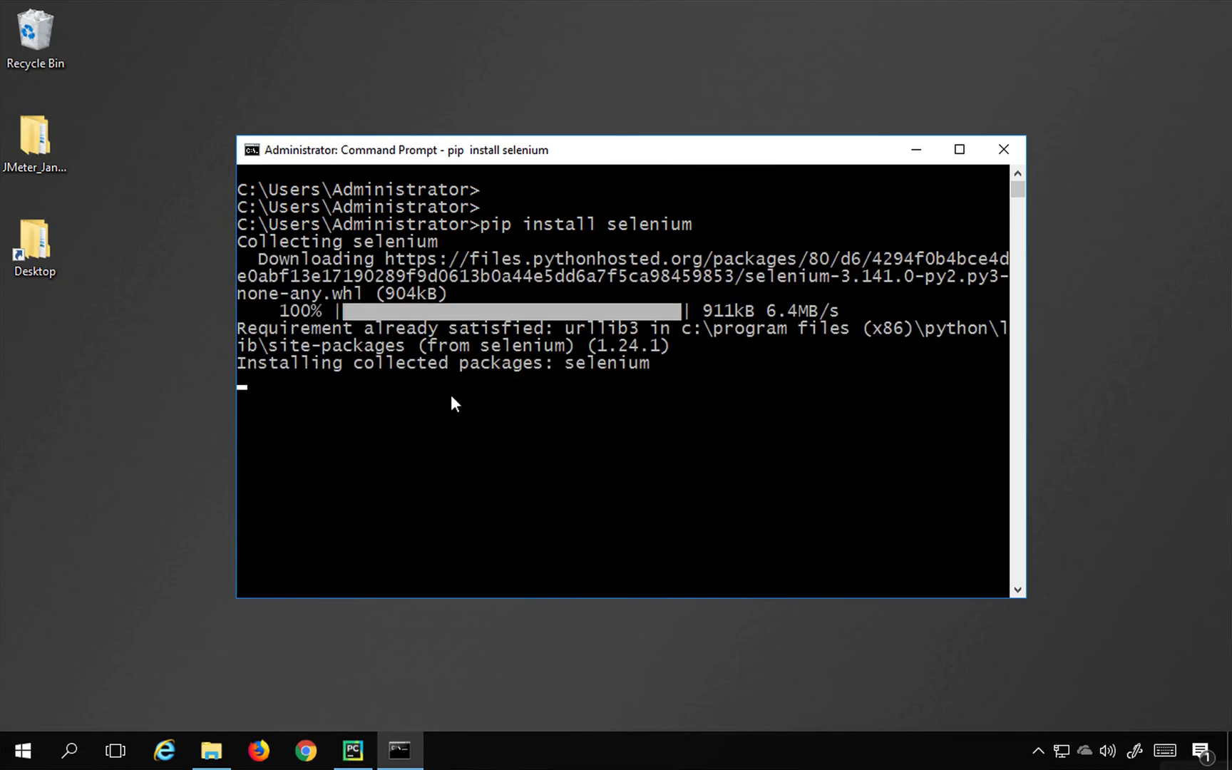
type("pip ")
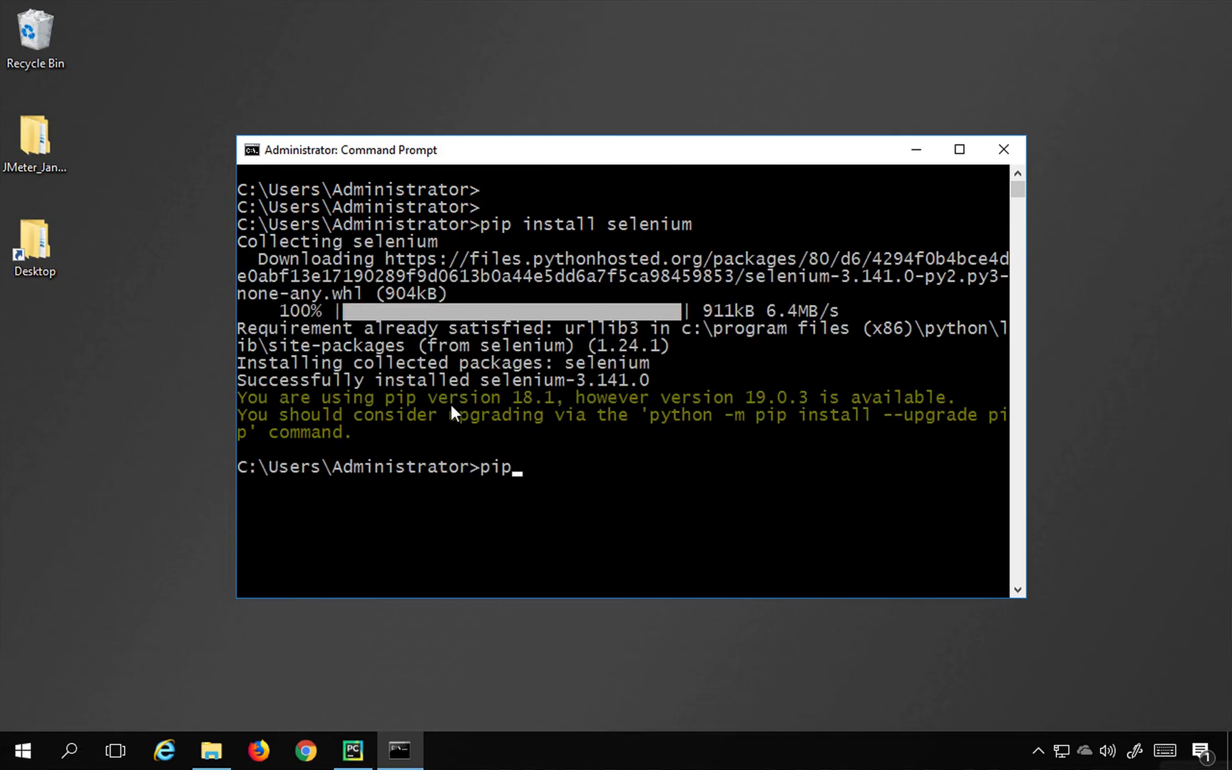
type("list")
key("Return")
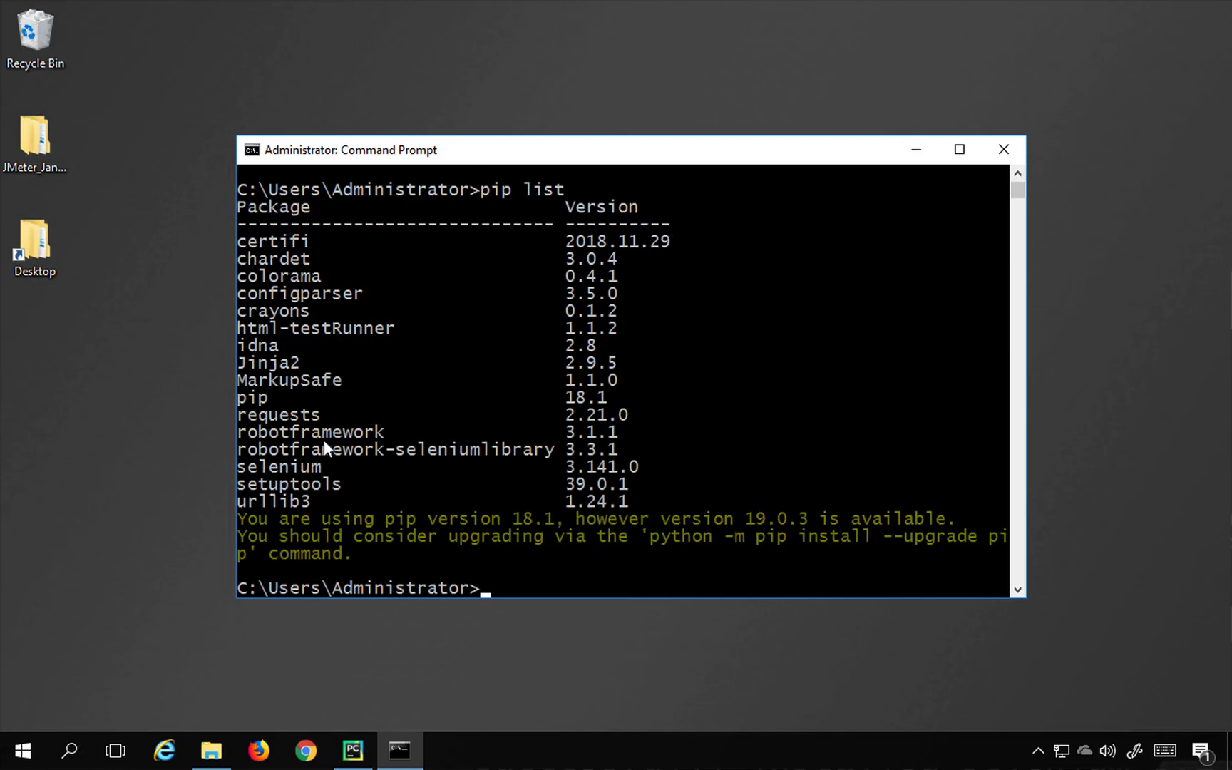
left_click_drag(257, 467, 316, 467)
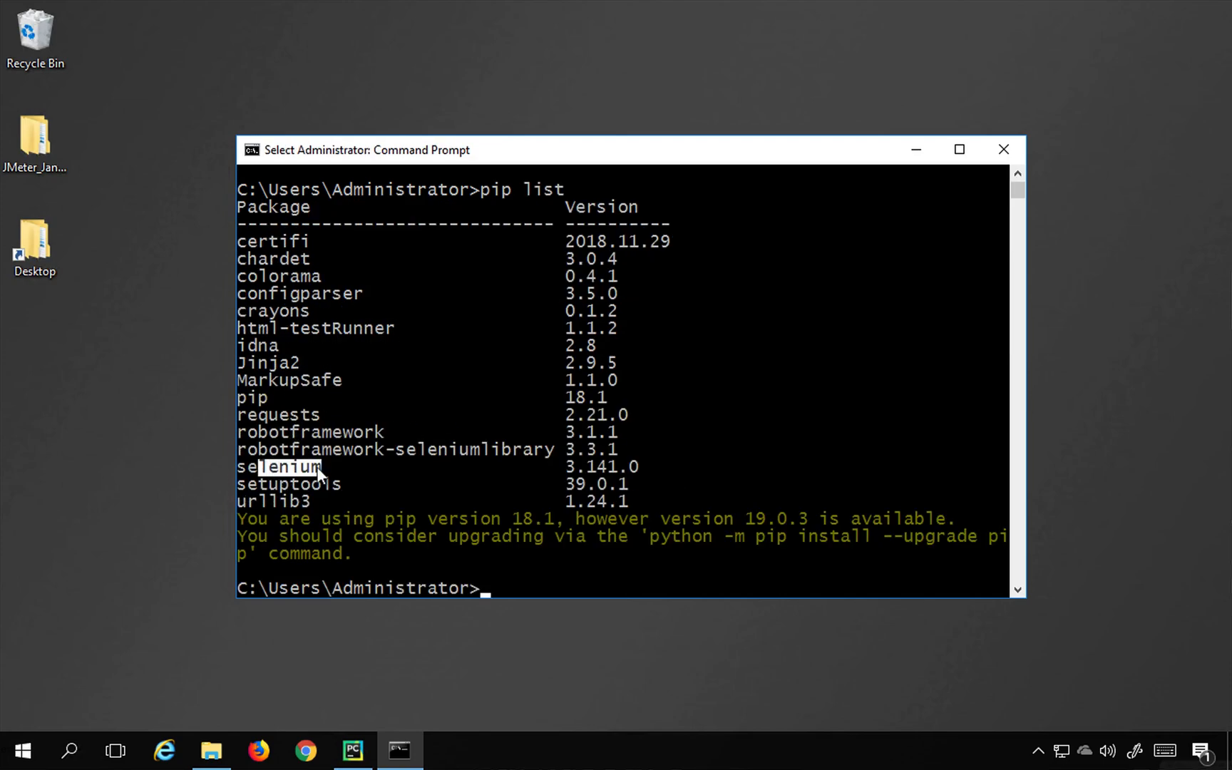
type("cls")
- Clear the console and paste 'pip install webdriver_manager' from the README at the prompt
key("Return")
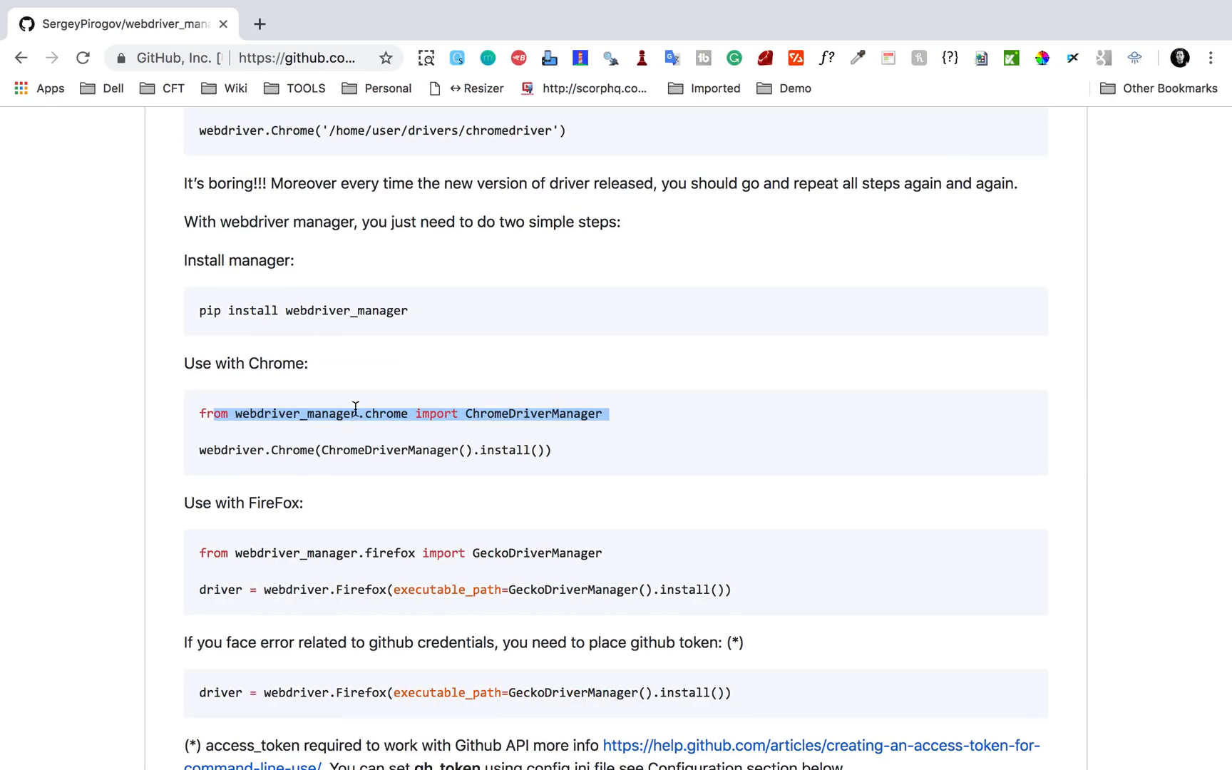
left_click(312, 341)
left_click_drag(410, 311, 200, 310)
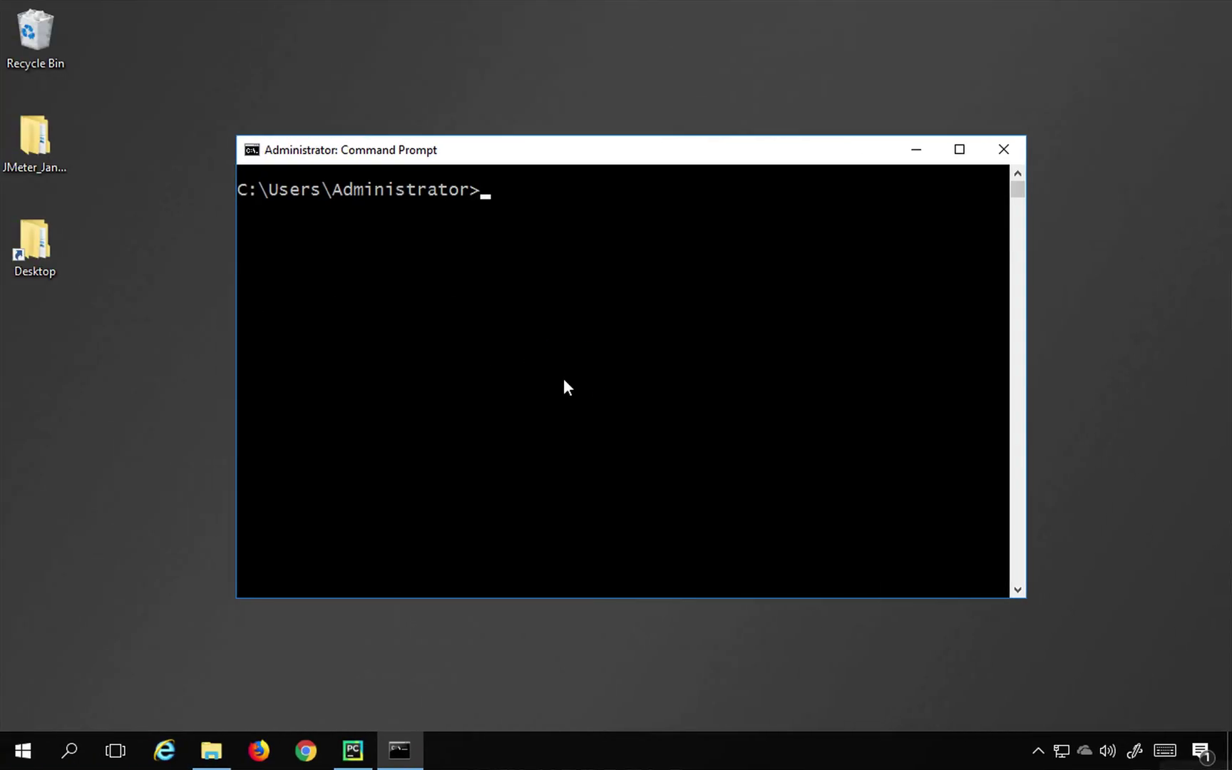
type("pip install webdriver_manager")
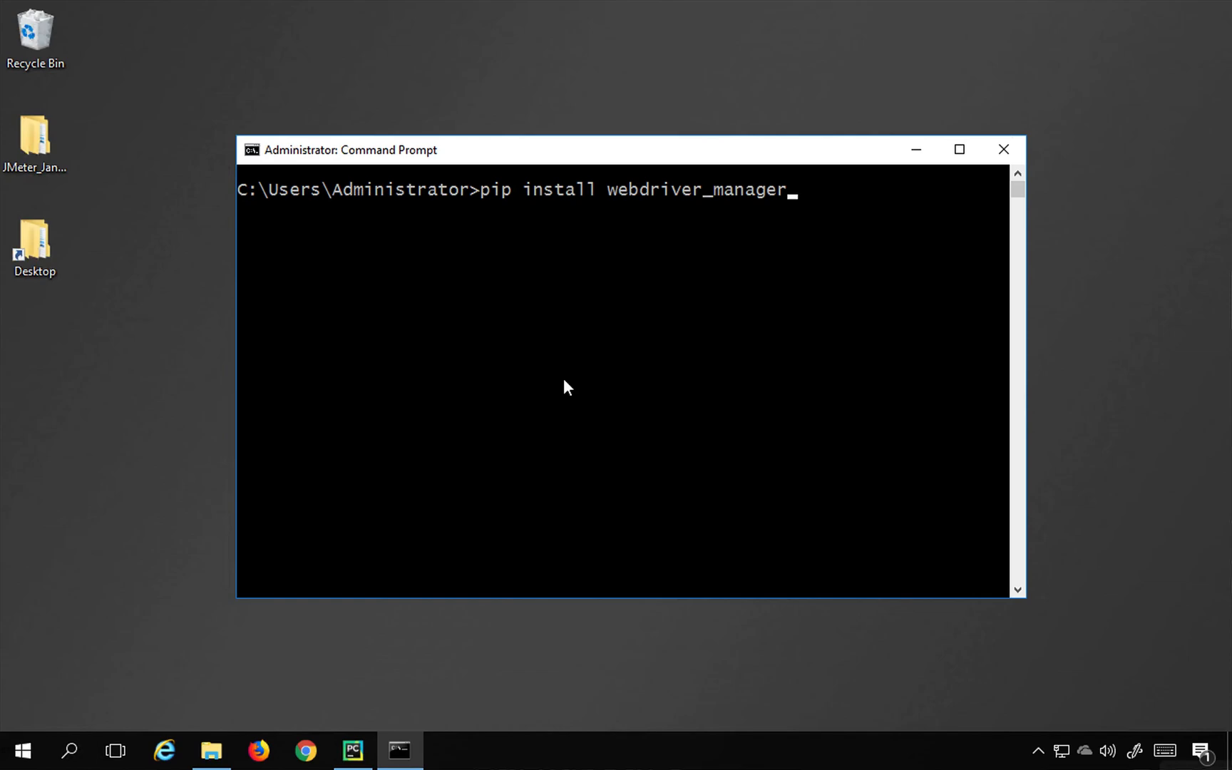
- Run the webdriver_manager install and highlight the success message
key("Return")
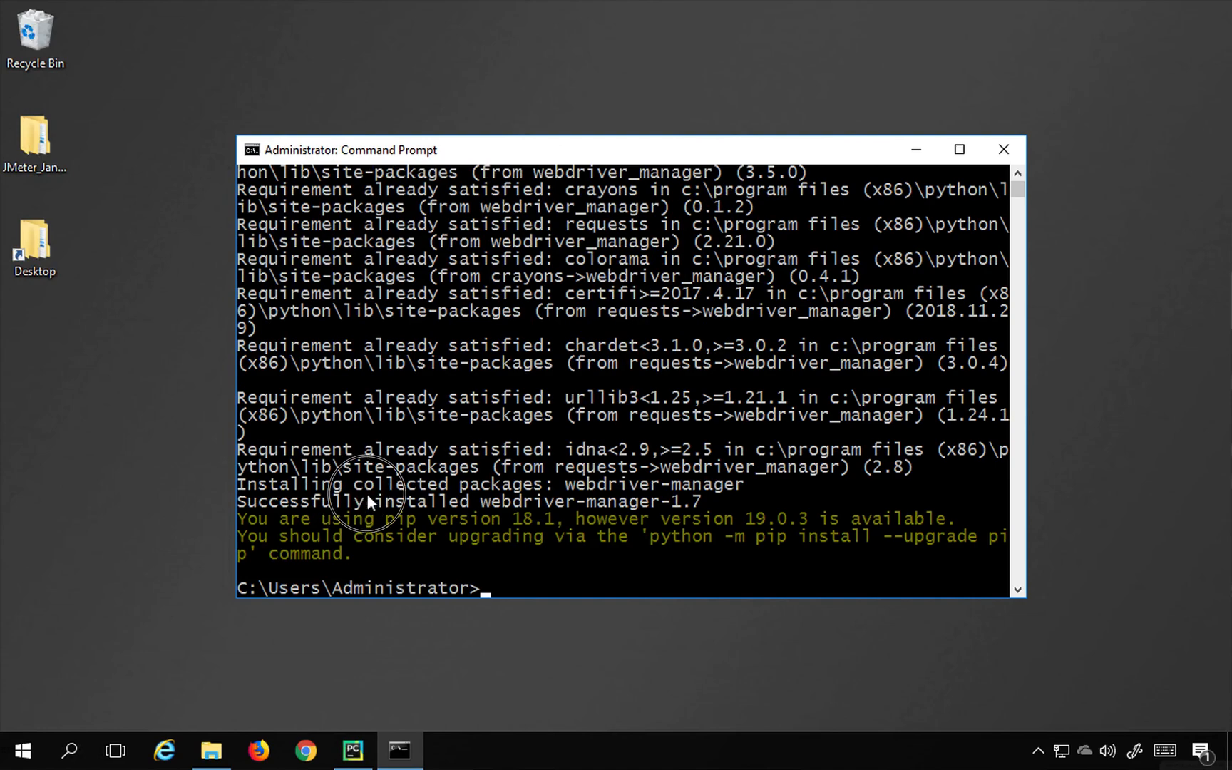
left_click_drag(367, 493, 559, 494)
type("cls")
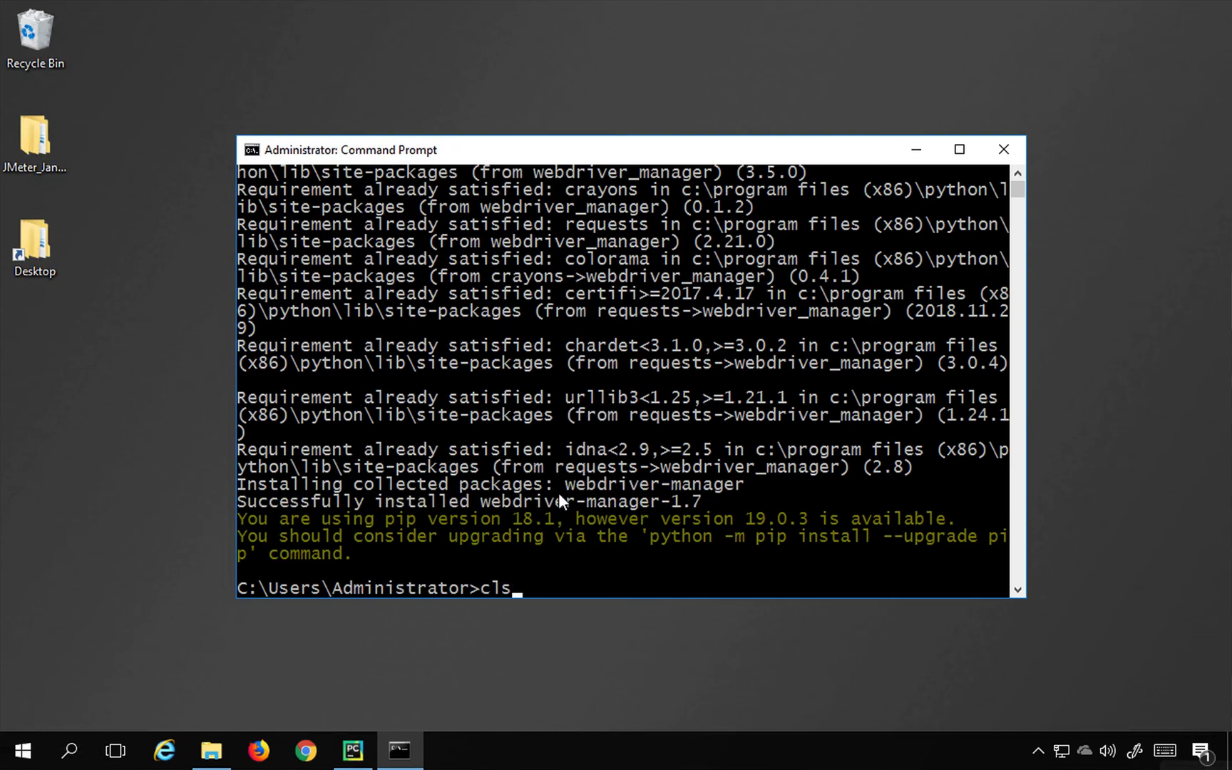
- Confirm webdriver-manager 1.7 in pip list and minimize the console
key("BackSpace")
key("BackSpace")
key("BackSpace")
type("pip list")
key("Return")
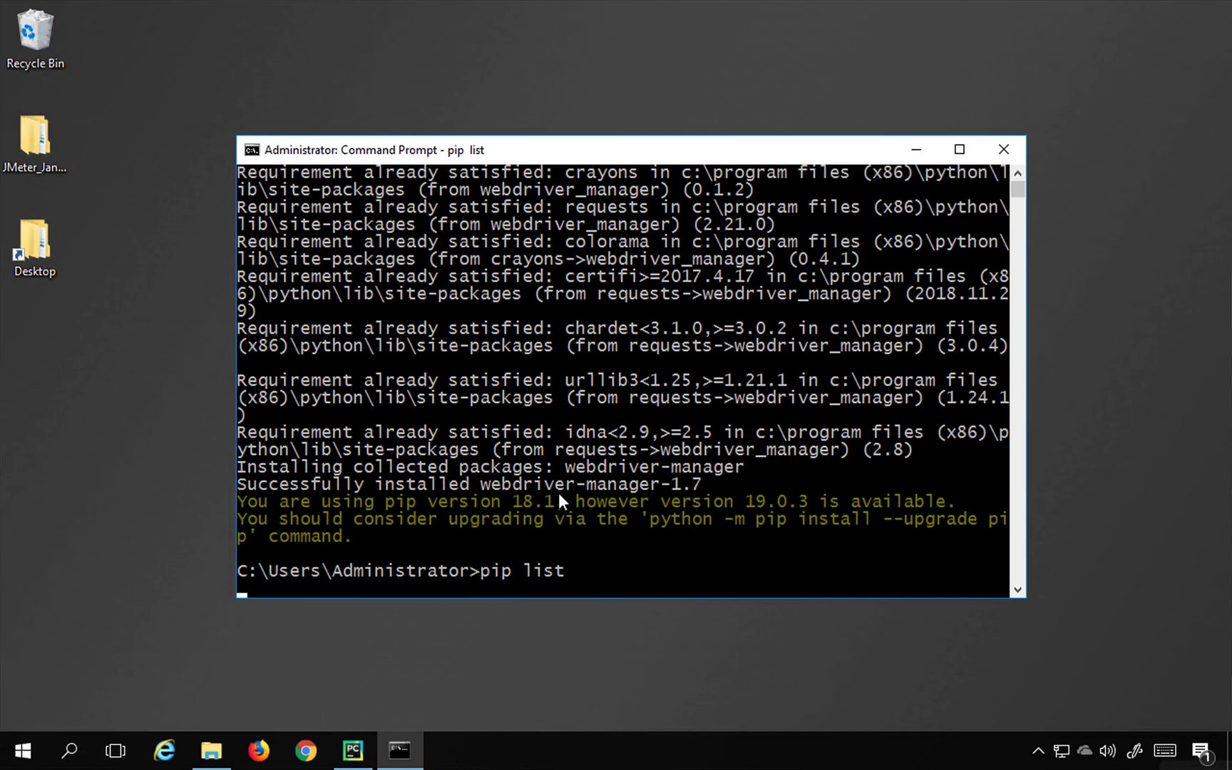
left_click_drag(262, 503, 407, 501)
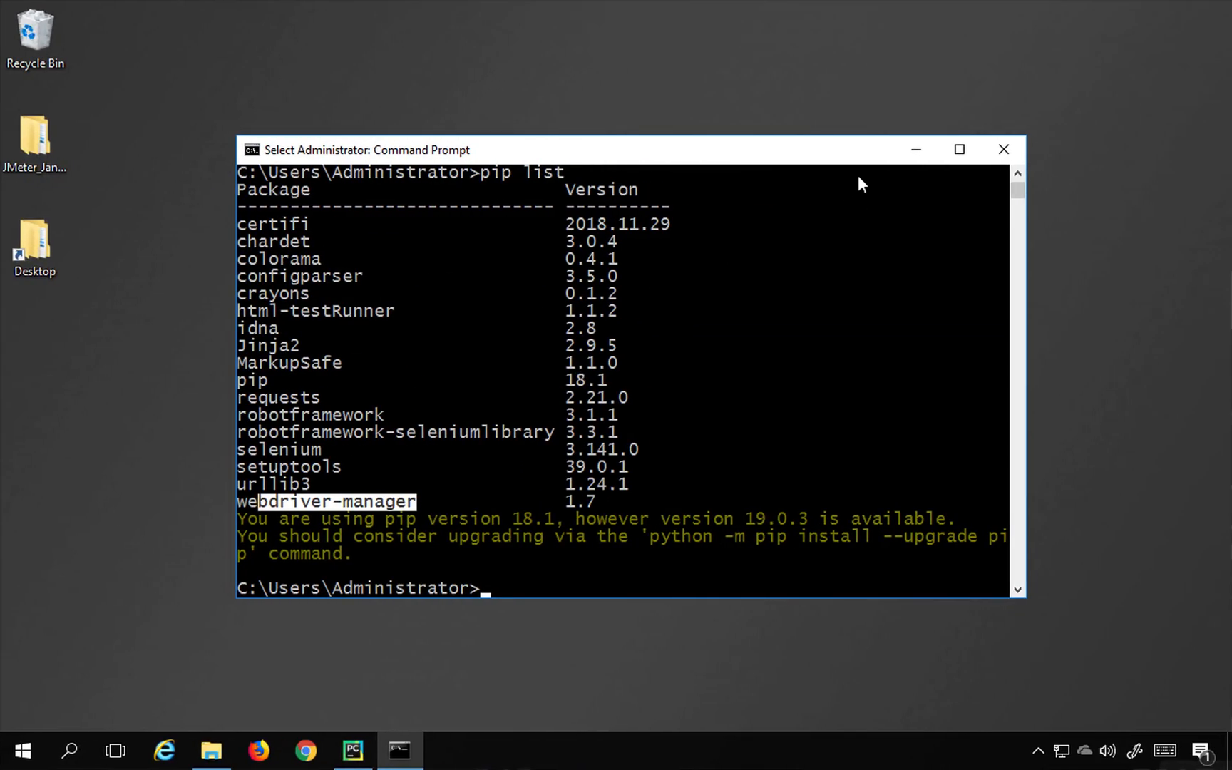
left_click(917, 151)
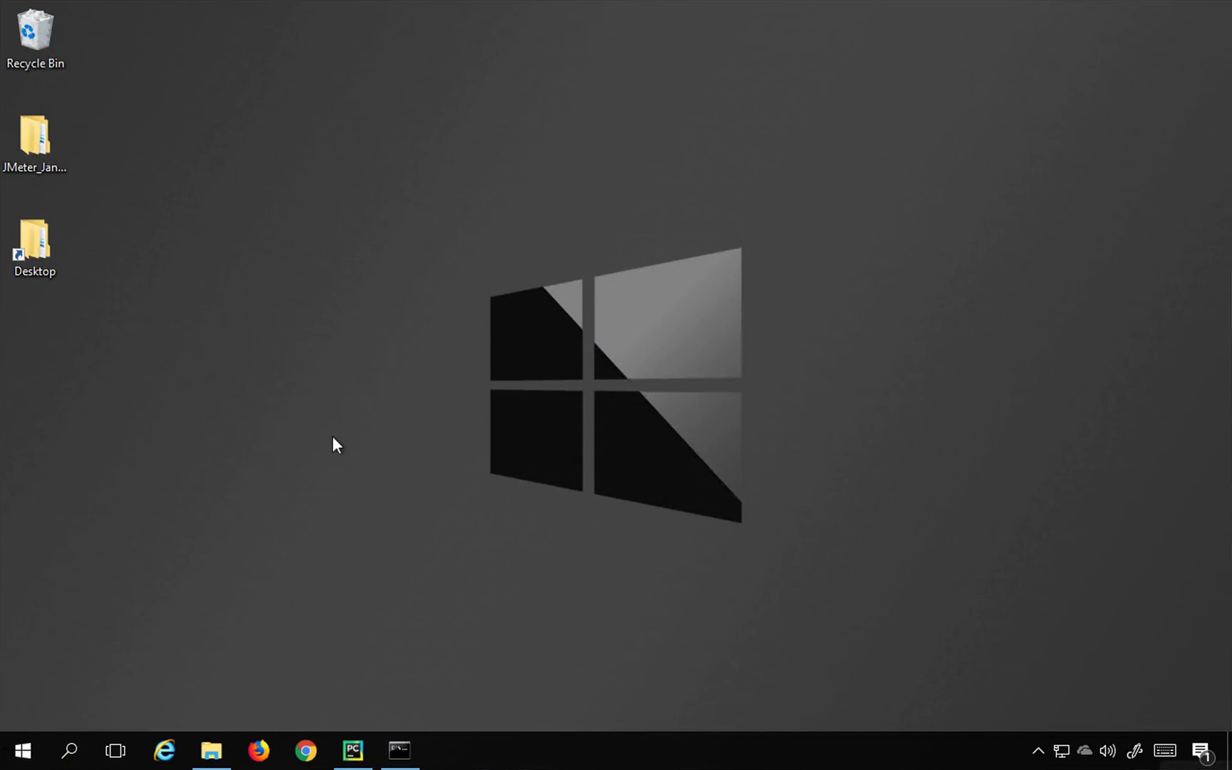
- Start a new PyCharm project named WebDriverManagerDemo with the existing Python 3.7 interpreter
left_click(353, 751)
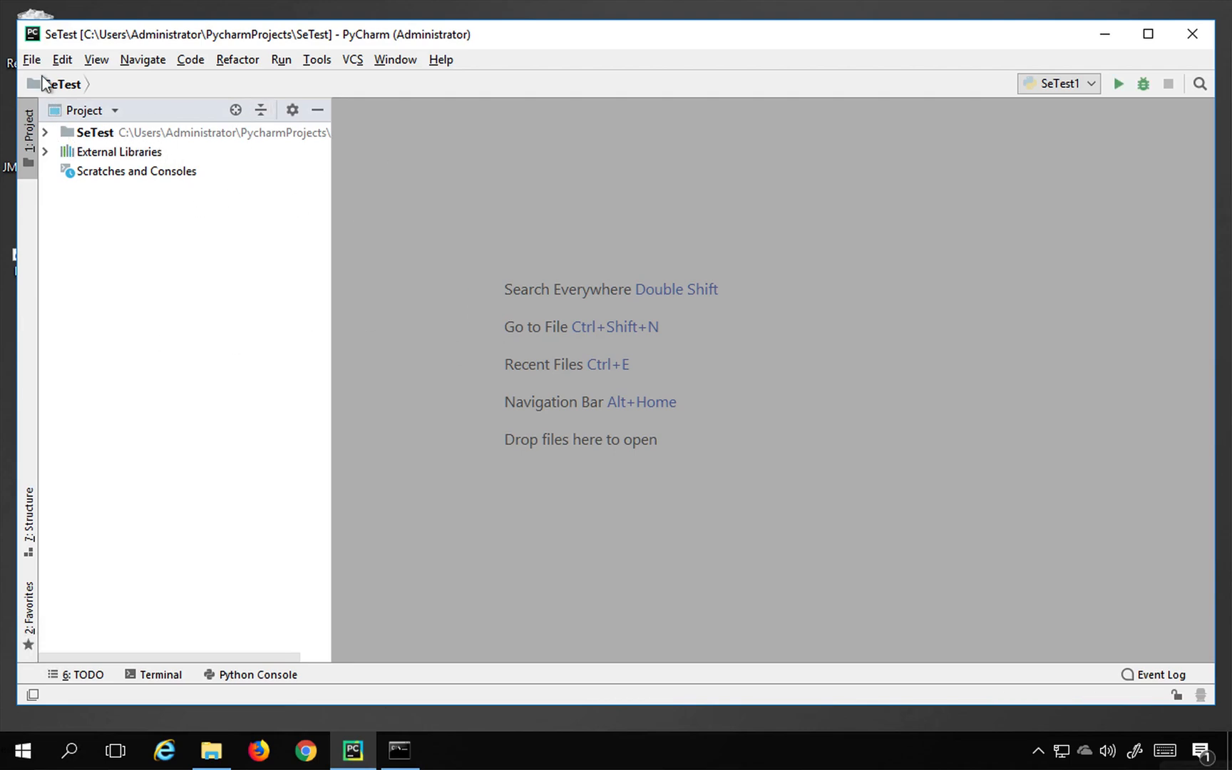
left_click(32, 61)
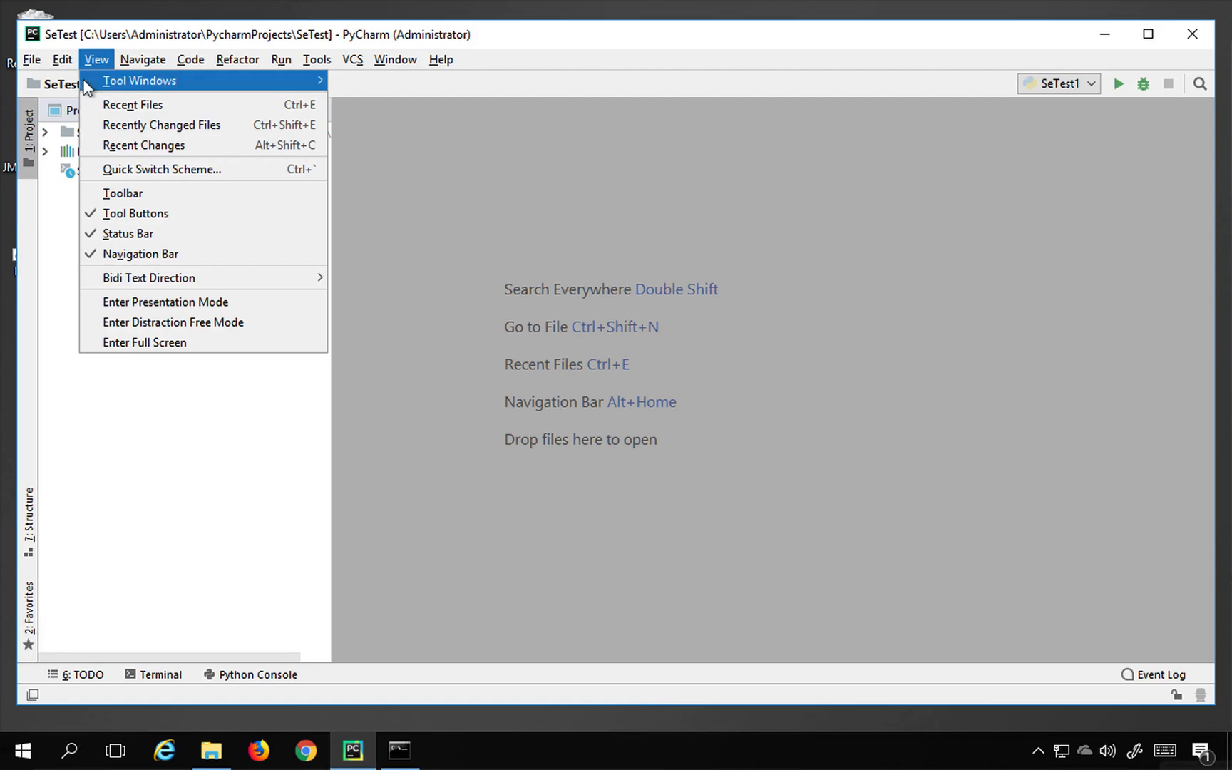
left_click(35, 61)
left_click(59, 81)
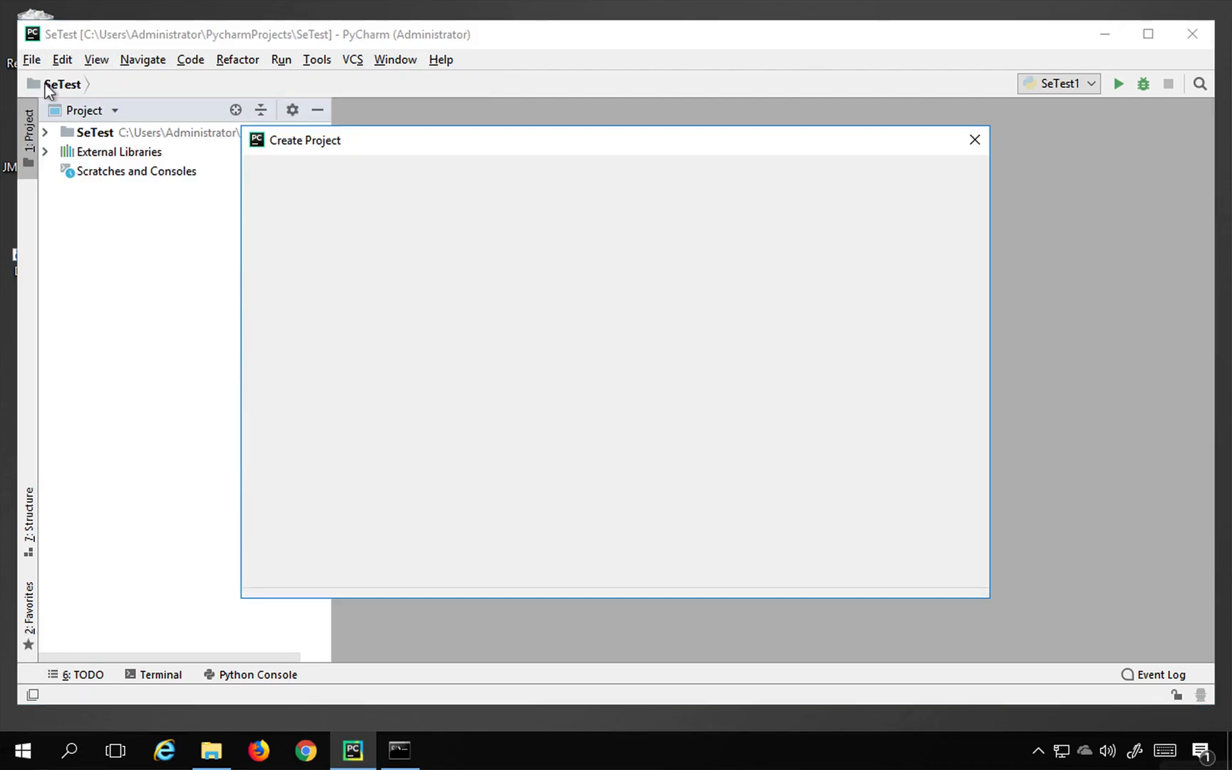
type("W")
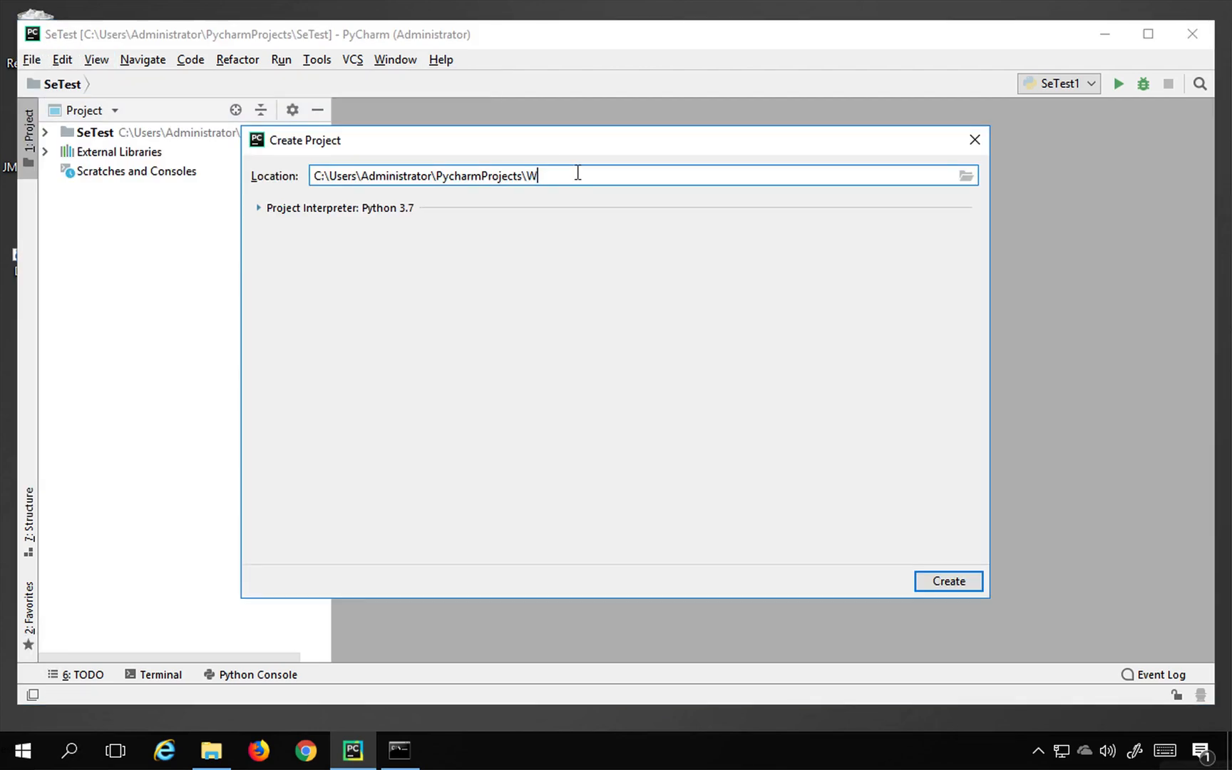
type("riveIm")
key("BackSpace")
key("BackSpace")
key("BackSpace")
type("Mana")
type("gerDe")
type("mo")
left_click(290, 208)
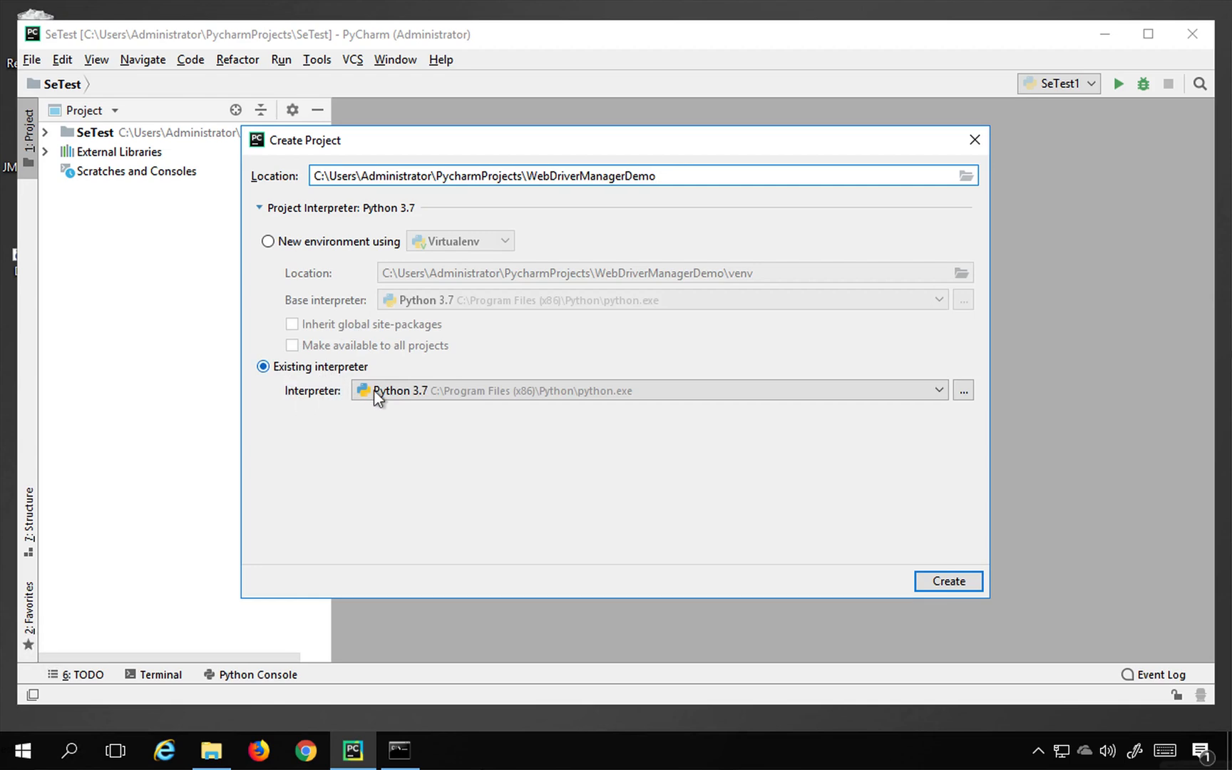
- Create the project, opening it in a new window, and select its root
left_click(948, 582)
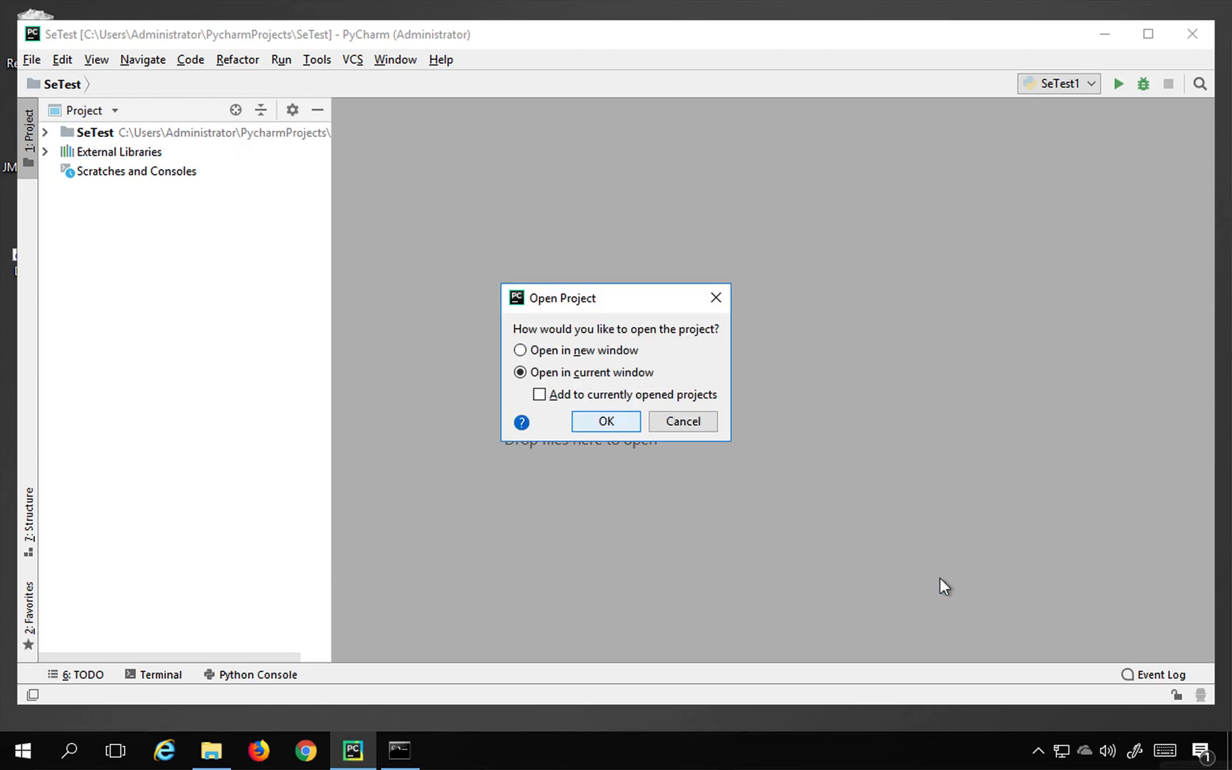
left_click(521, 350)
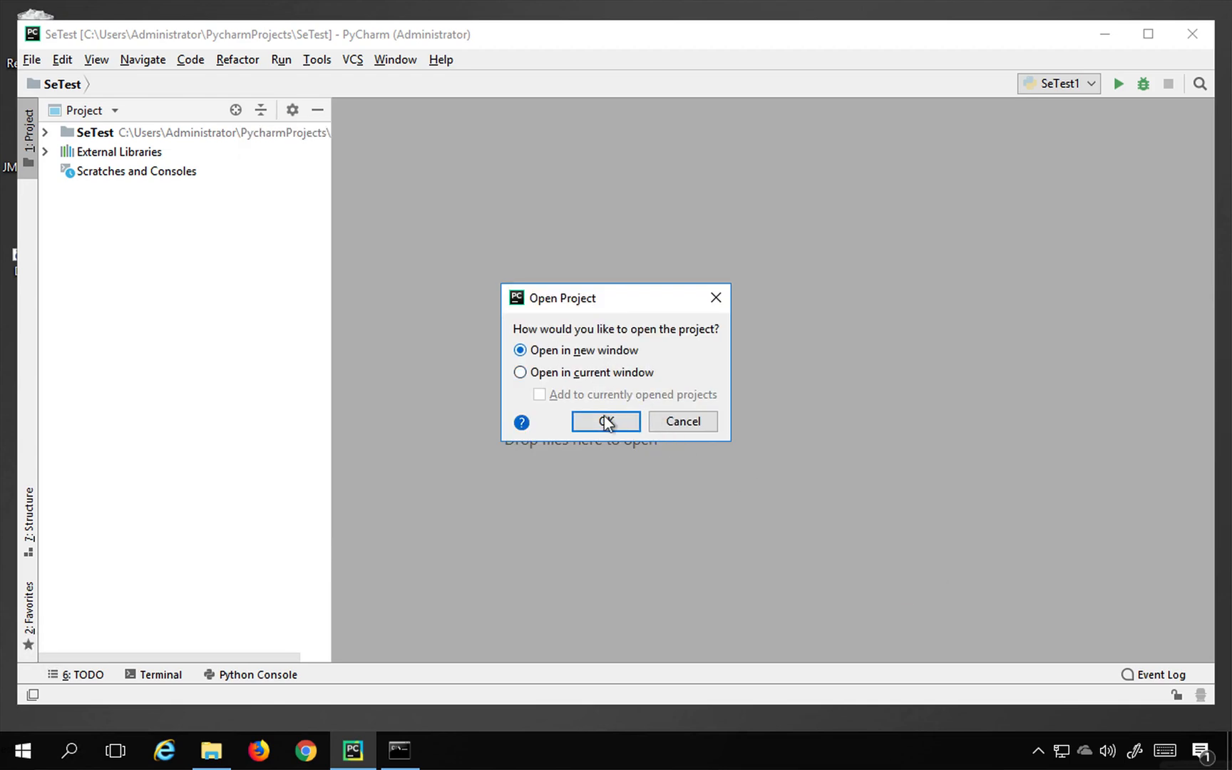
left_click(605, 422)
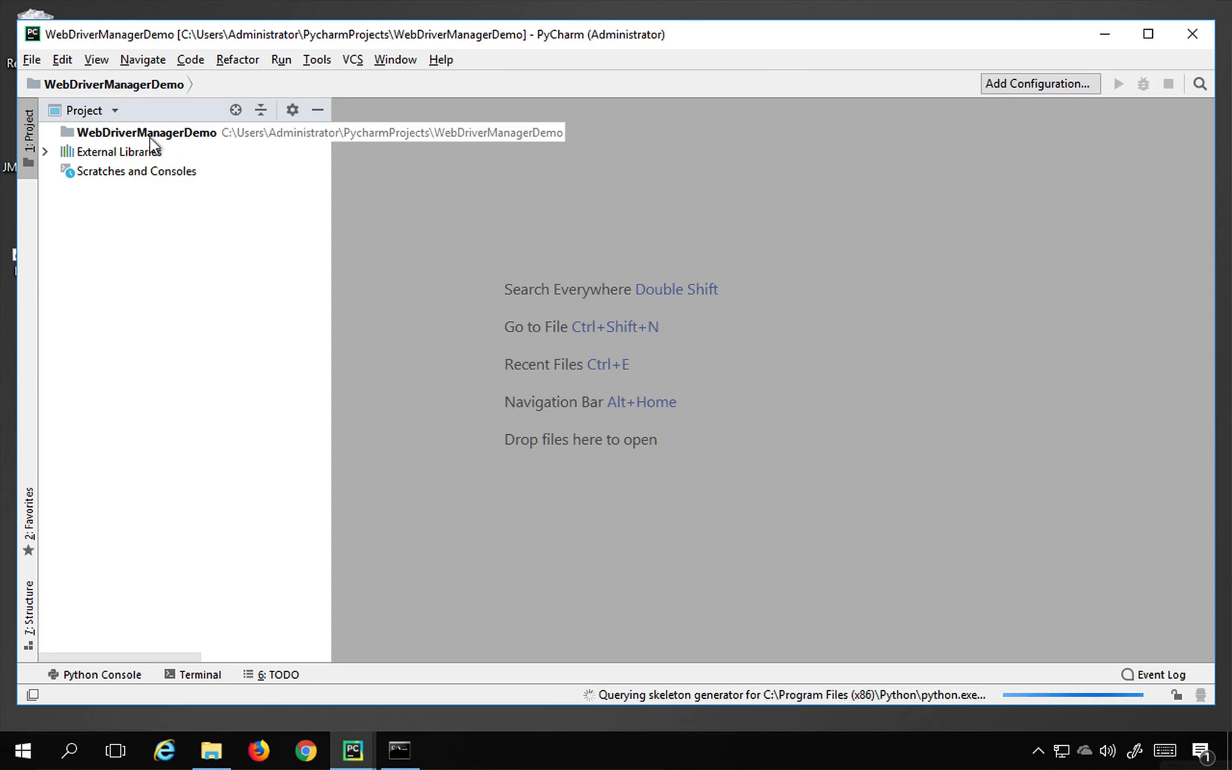
left_click(150, 137)
- Create a new Python file named SeleniumTest in the project
right_click(149, 139)
mouse_move(193, 146)
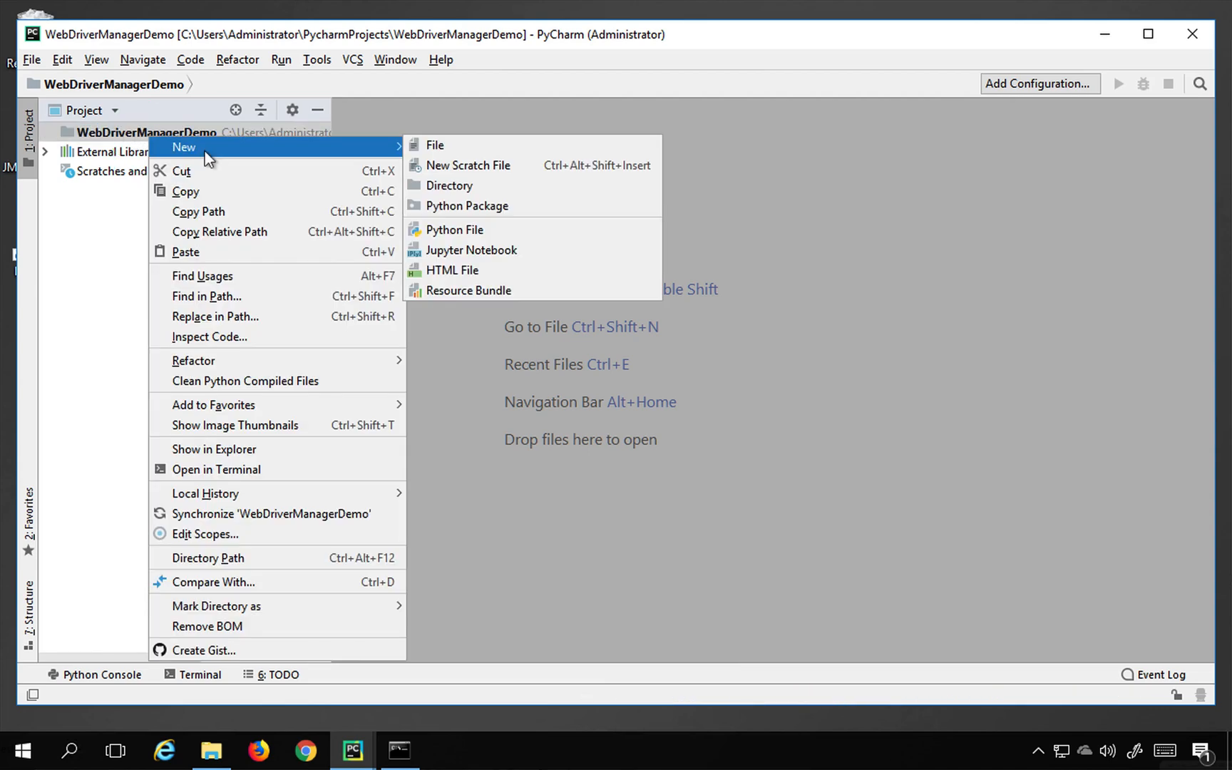
left_click(449, 232)
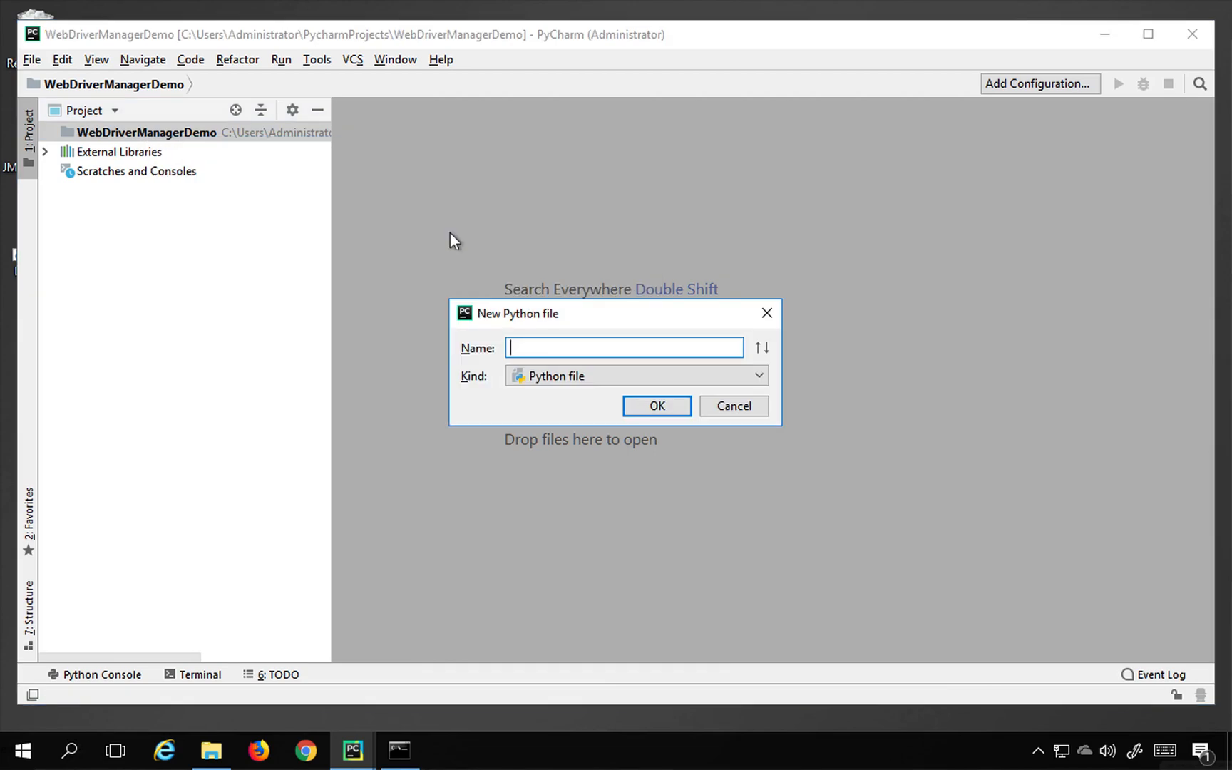
type("SeleniumTes")
type("t")
key("Return")
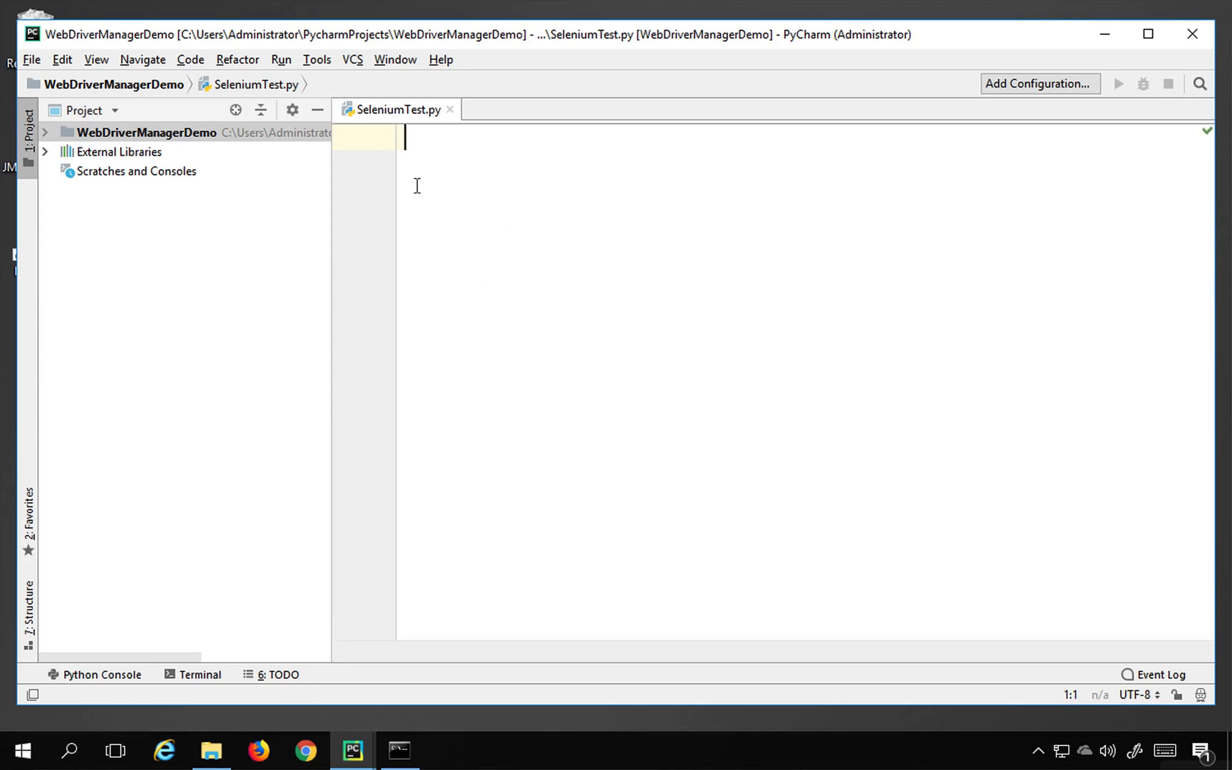
type("from sele")
- Write 'from selenium import webdriver' on line 1 using autocomplete
key("Tab")
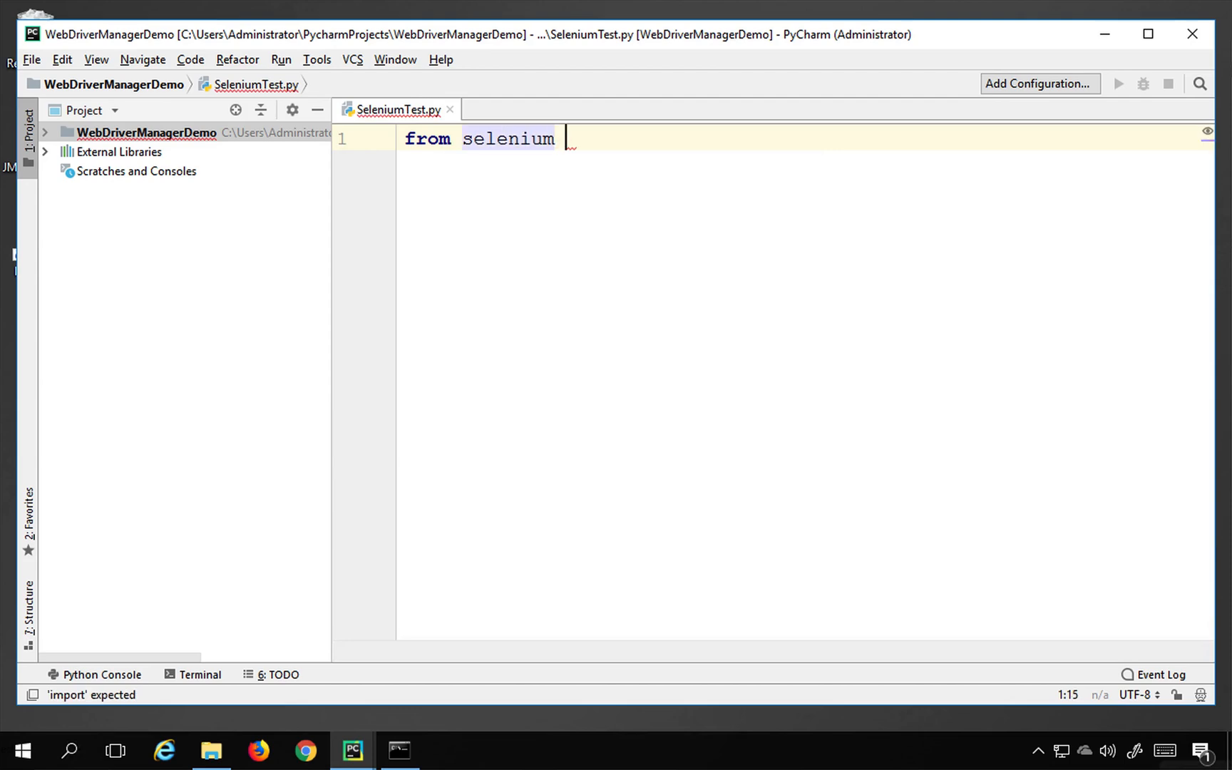
type("import web")
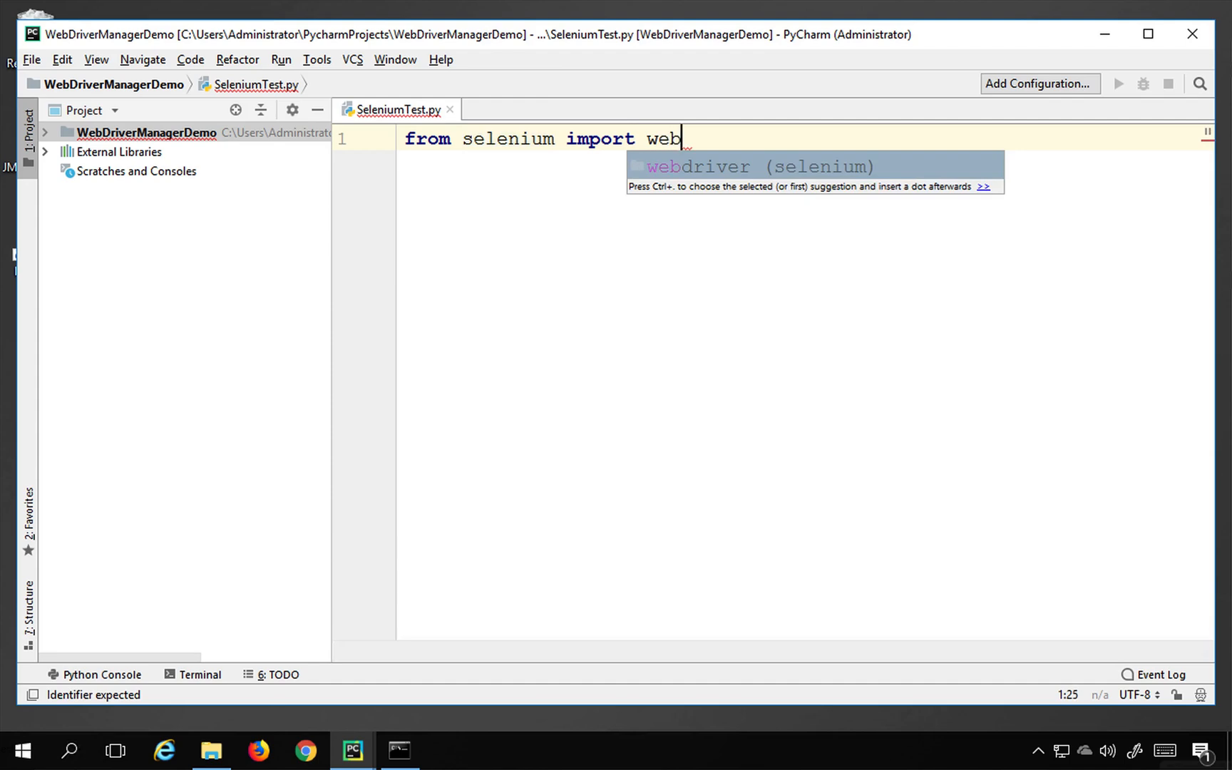
type("dri")
key("Tab")
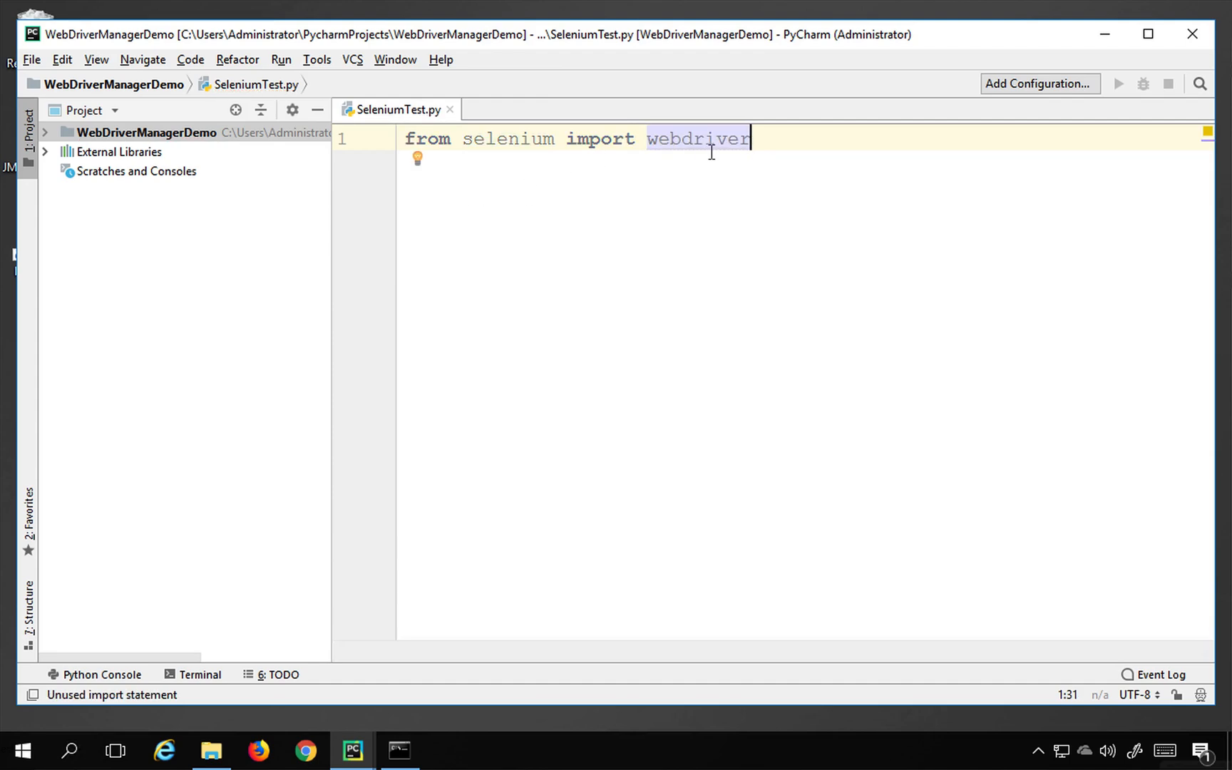
key("Return")
key("alt+Tab")
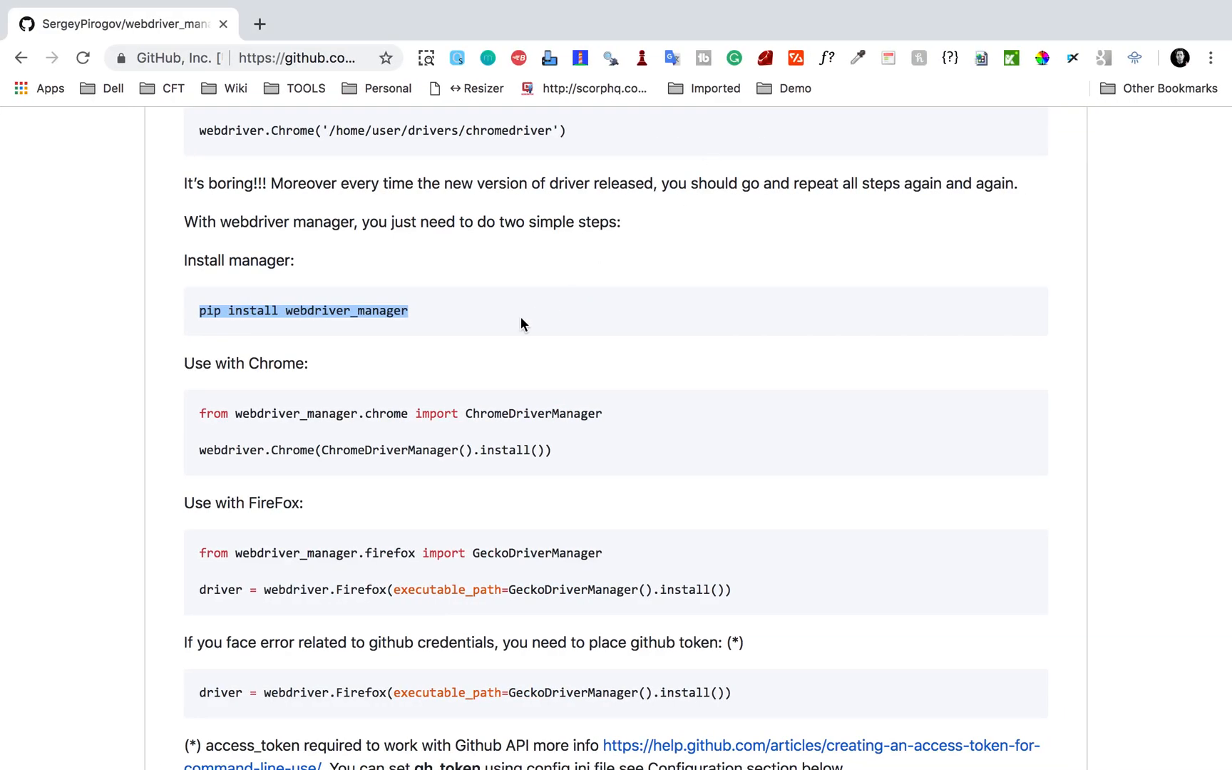
scroll(343, 348, "up", 3)
scroll(342, 347, "up", 3)
scroll(343, 348, "up", 2)
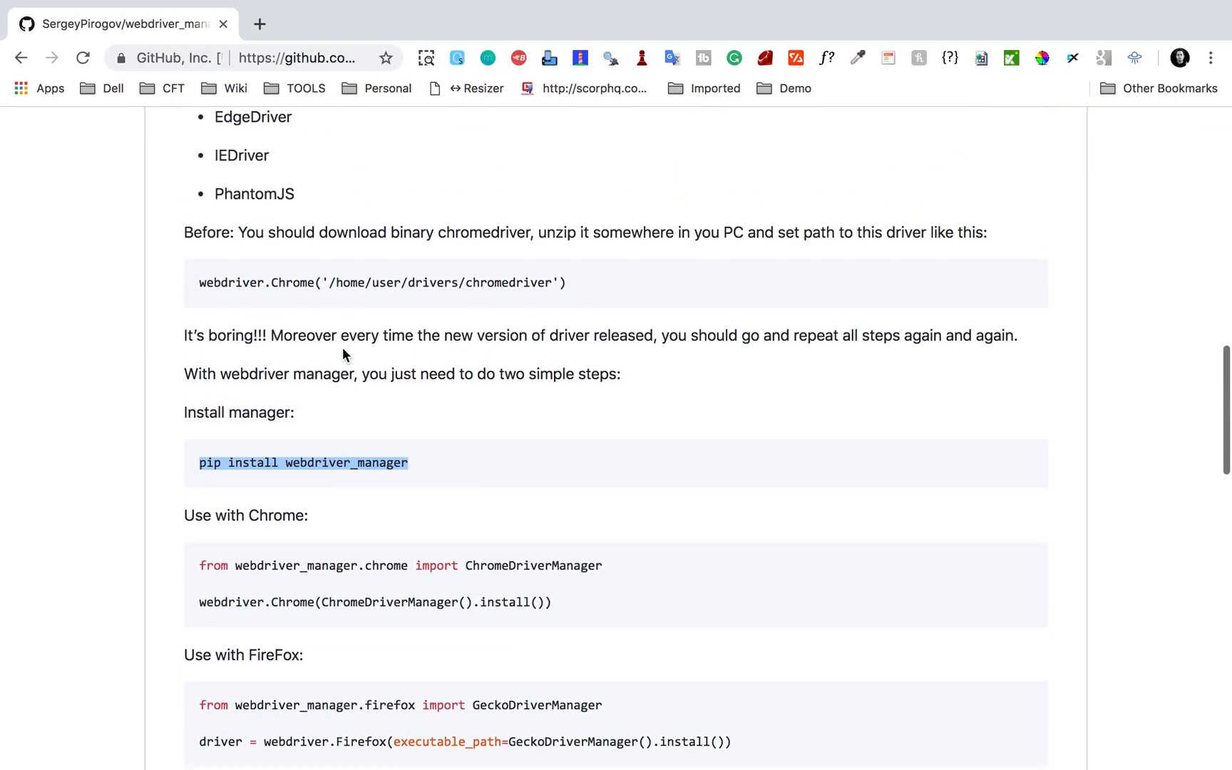
scroll(343, 347, "down", 3)
scroll(343, 348, "down", 3)
scroll(310, 394, "down", 2)
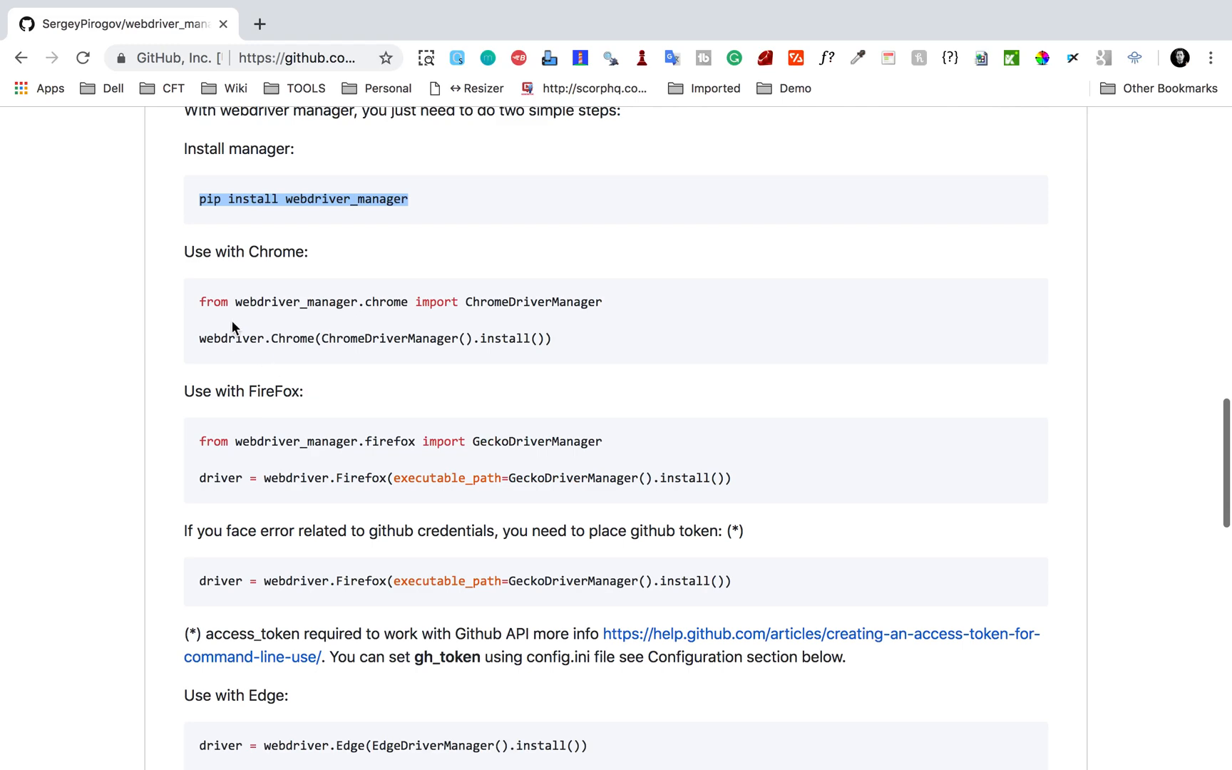
- Copy 'from webdriver_manager.chrome import ChromeDriverManager' from the README
left_click_drag(199, 300, 604, 300)
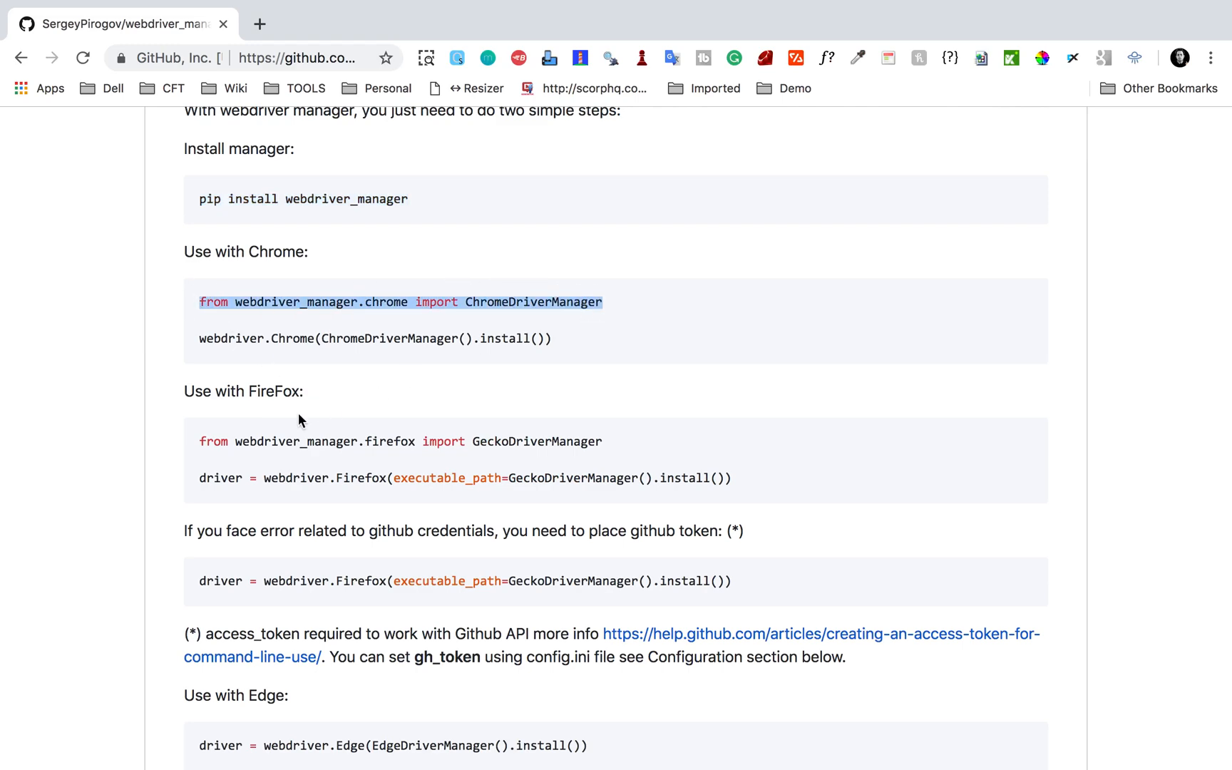
left_click_drag(200, 442, 603, 441)
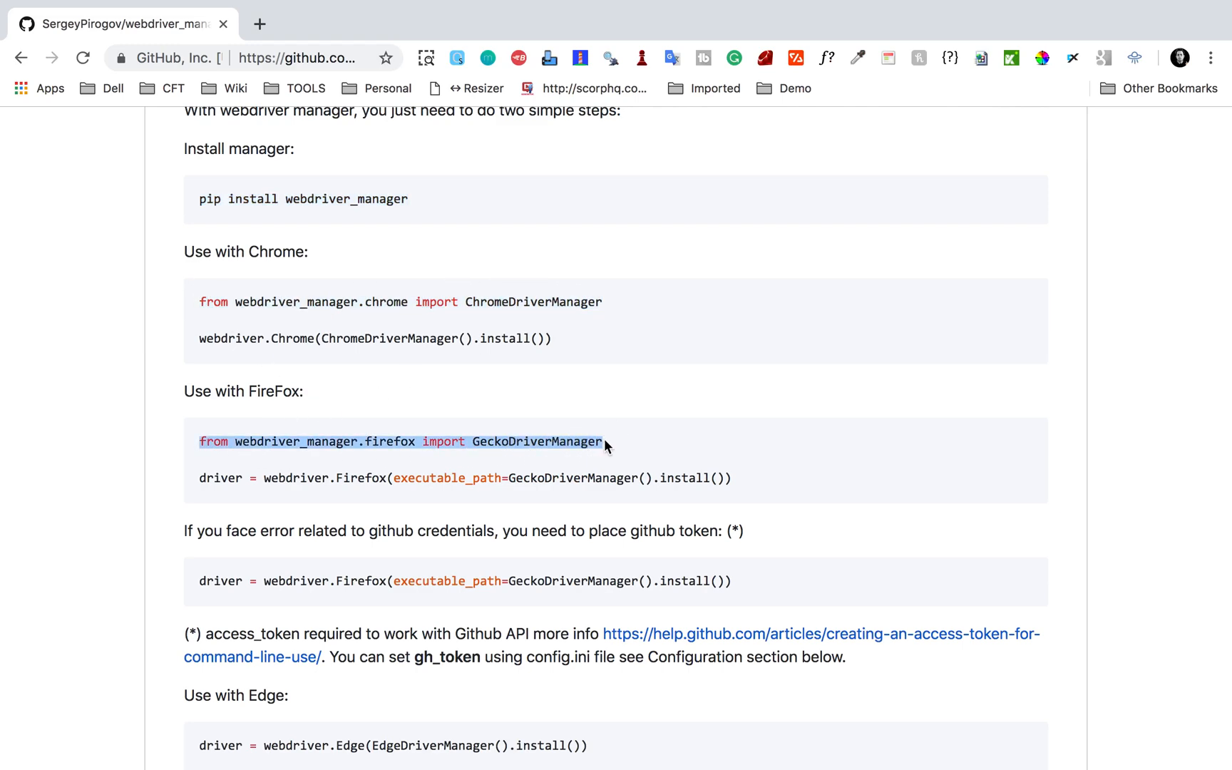
scroll(605, 445, "down", 3)
scroll(384, 522, "down", 2)
scroll(384, 521, "up", 4)
scroll(384, 521, "up", 1)
left_click(584, 399)
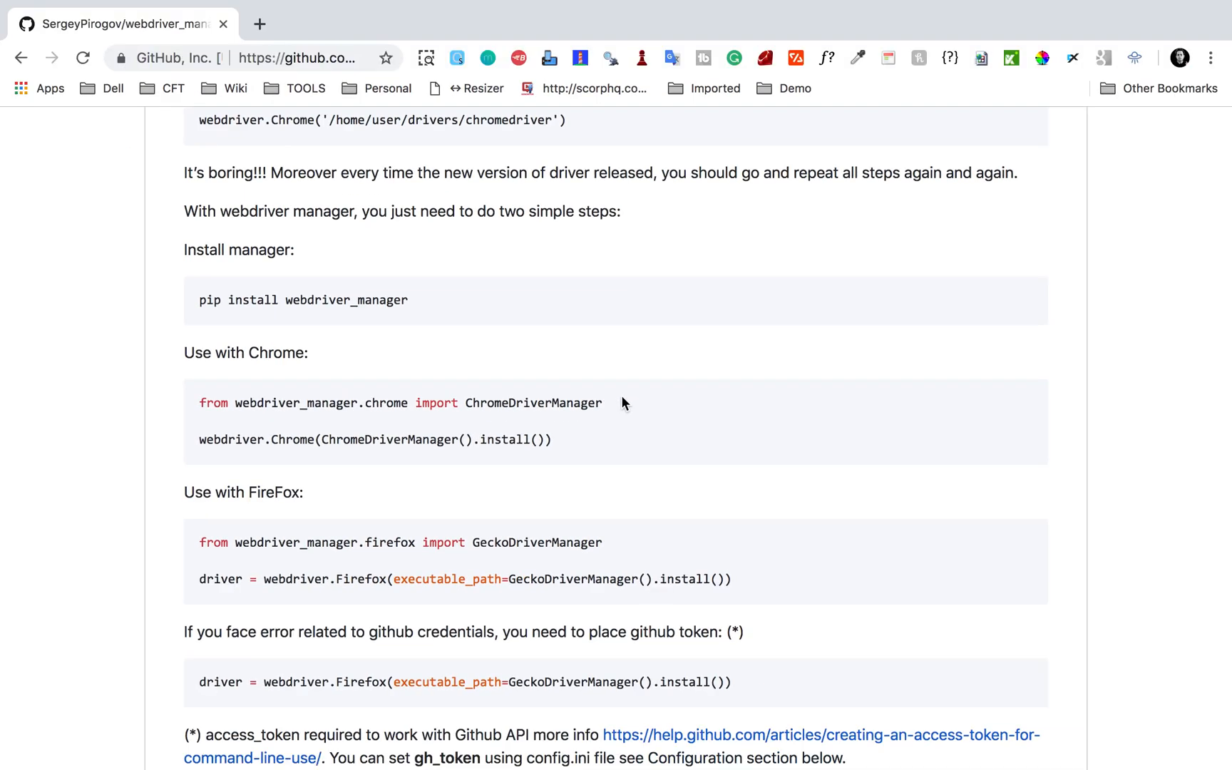
left_click_drag(604, 402, 197, 402)
key("super+c")
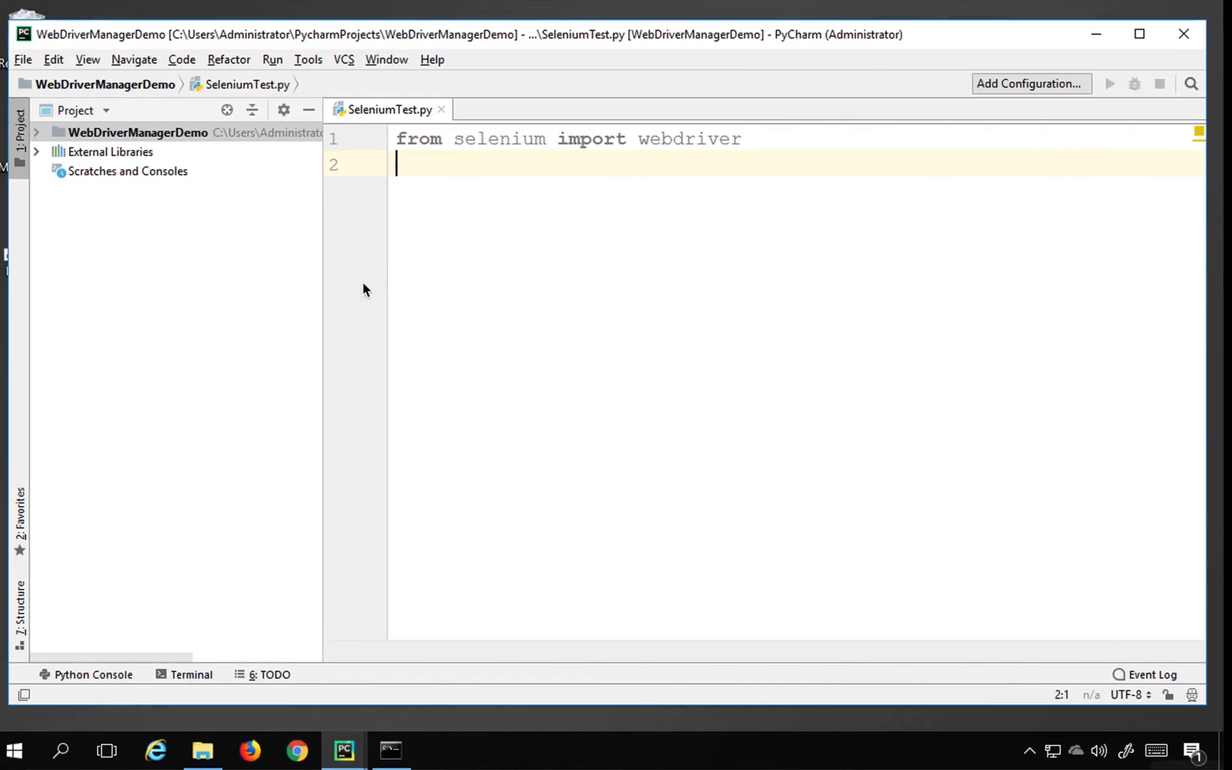
- Paste the ChromeDriverManager import on line 2 and the webdriver.Chrome(ChromeDriverManager().install()) line on line 4
key("ctrl+v")
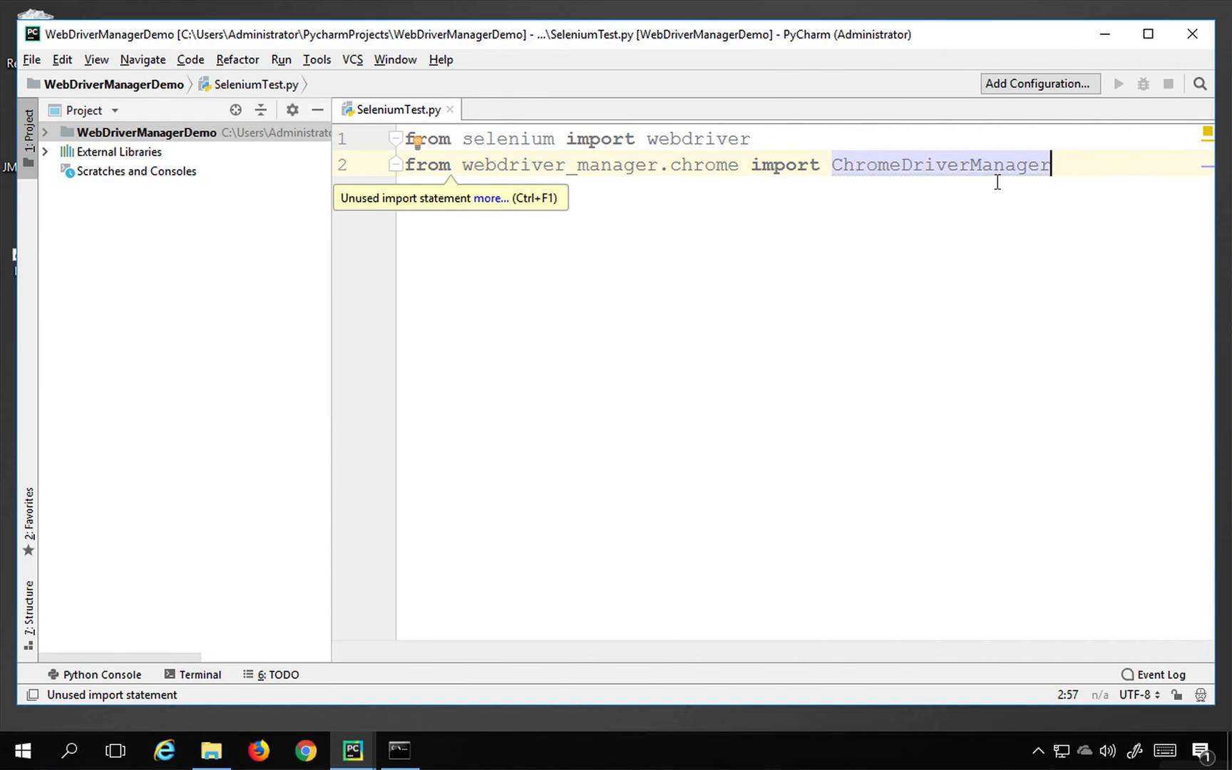
key("Return")
key("Return")
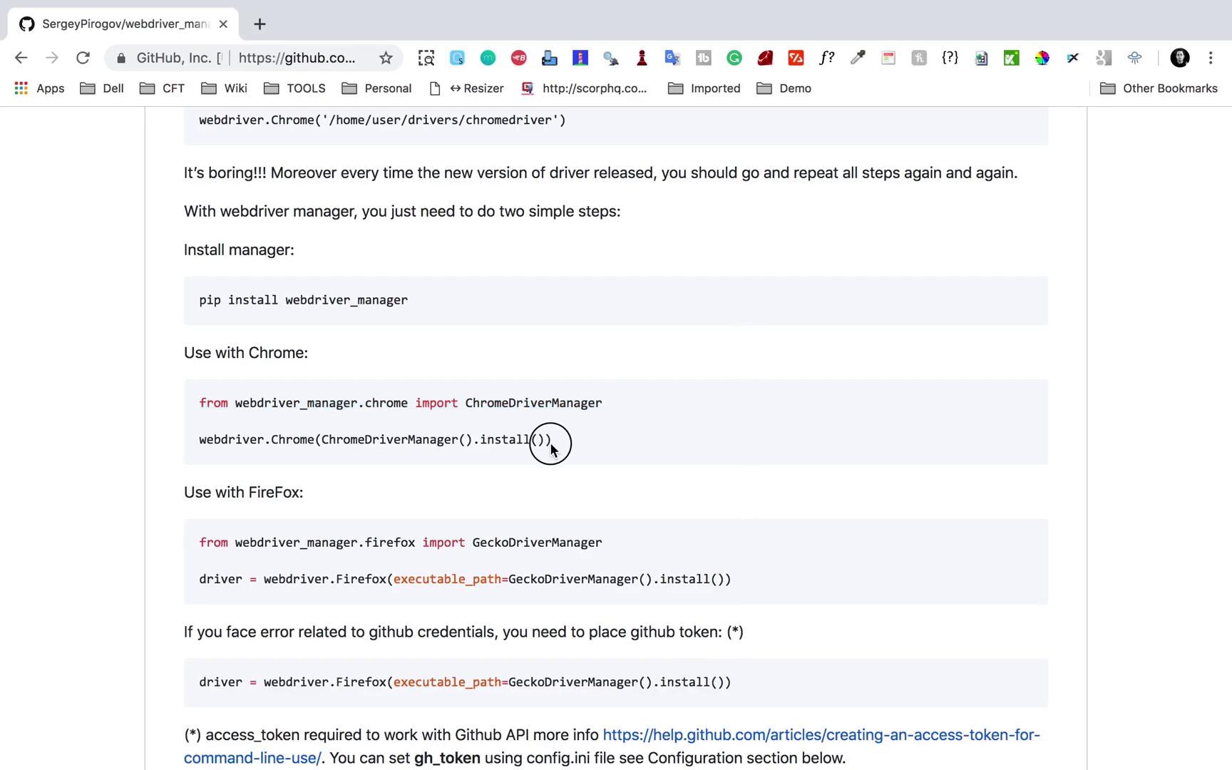
left_click_drag(552, 439, 197, 439)
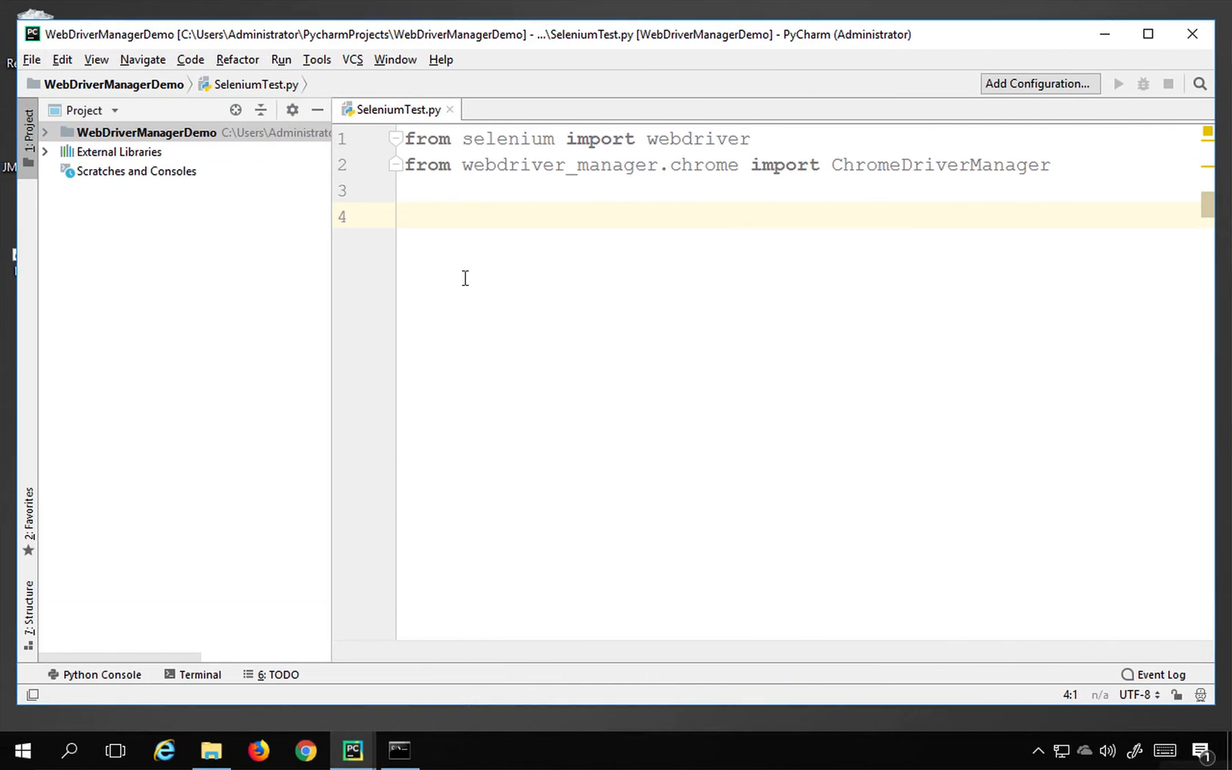
key("ctrl+v")
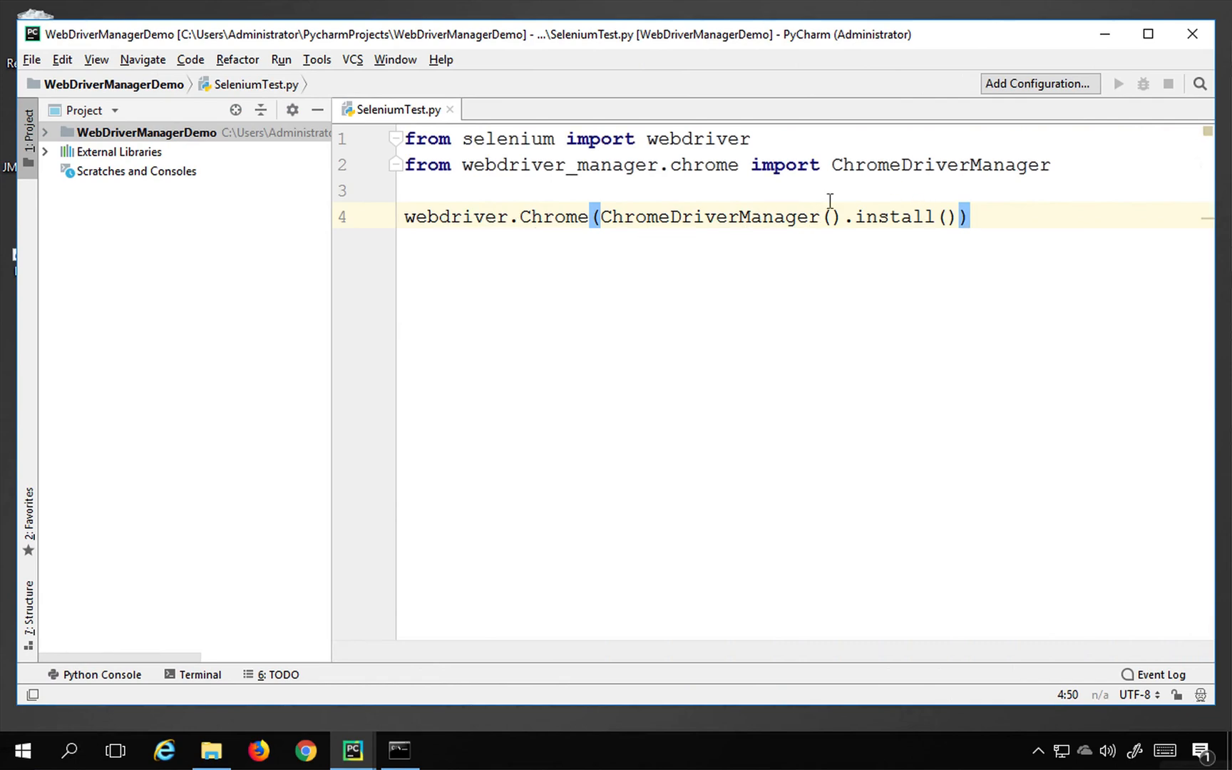
- Prefix line 4 with 'driver =' and highlight the driver assignment
left_click(406, 217)
type("driver ")
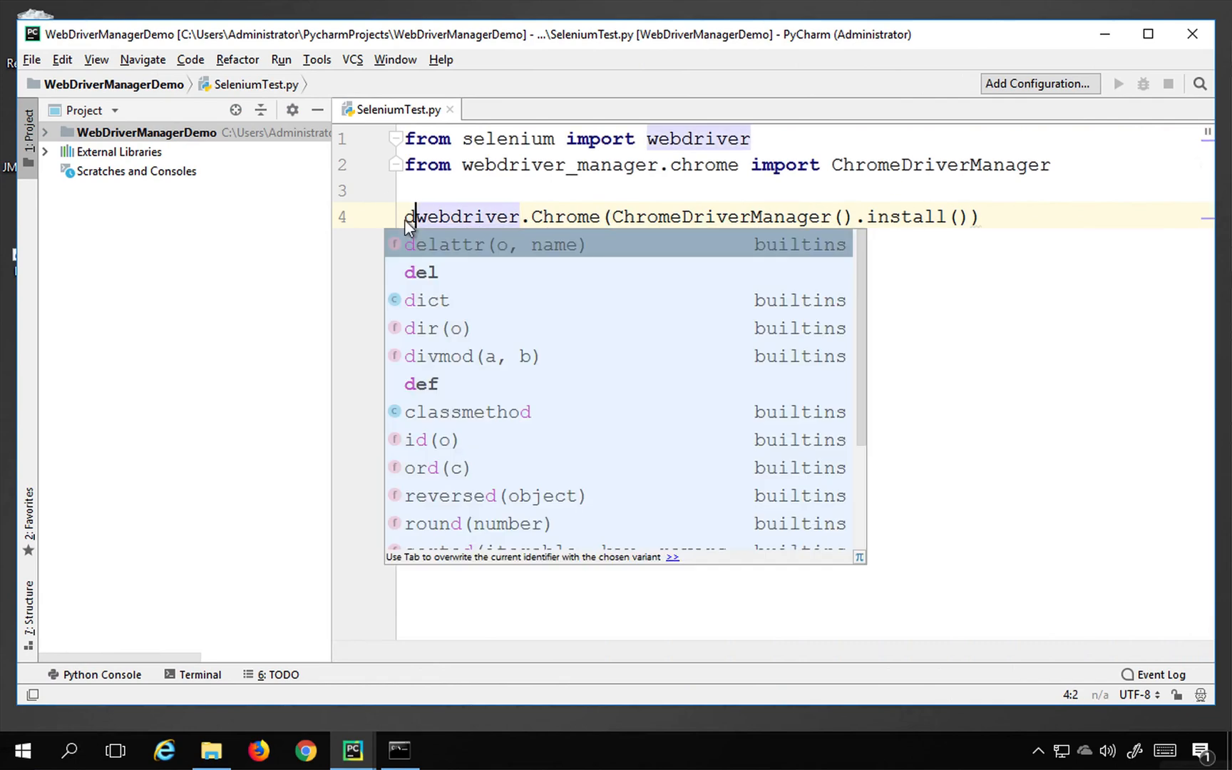
type("=")
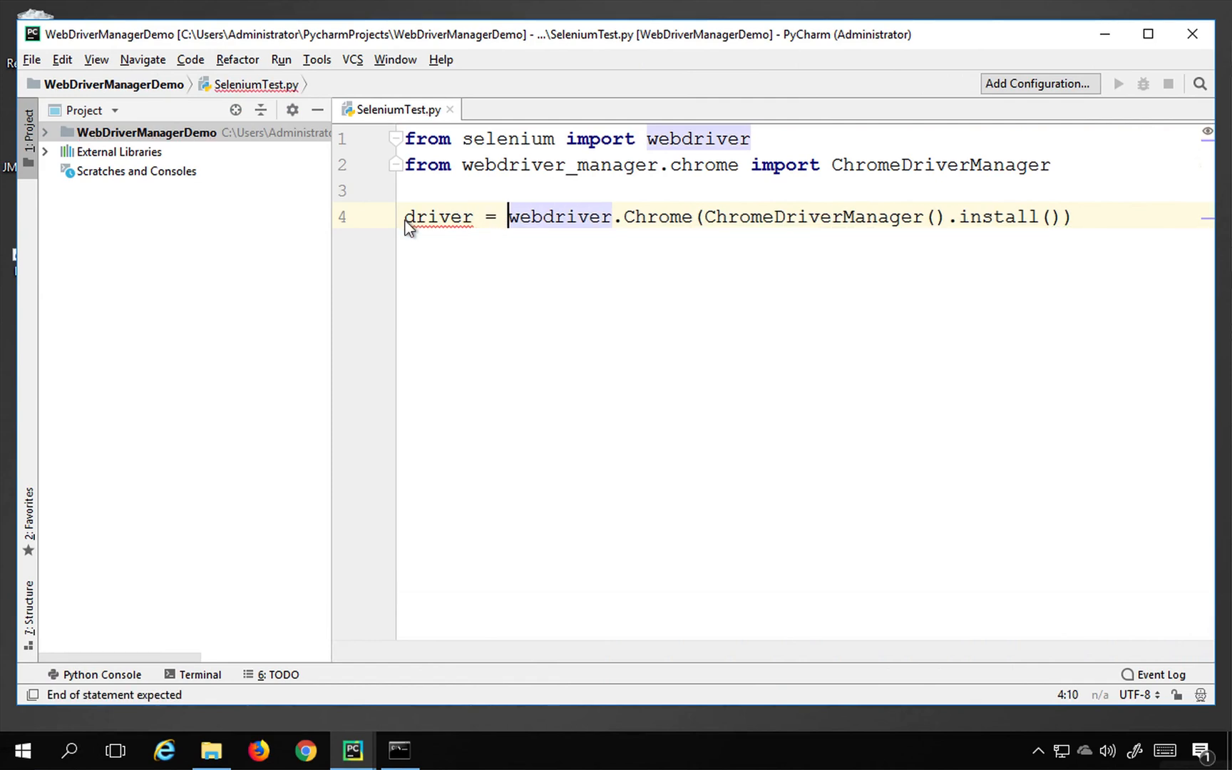
double_click(432, 219)
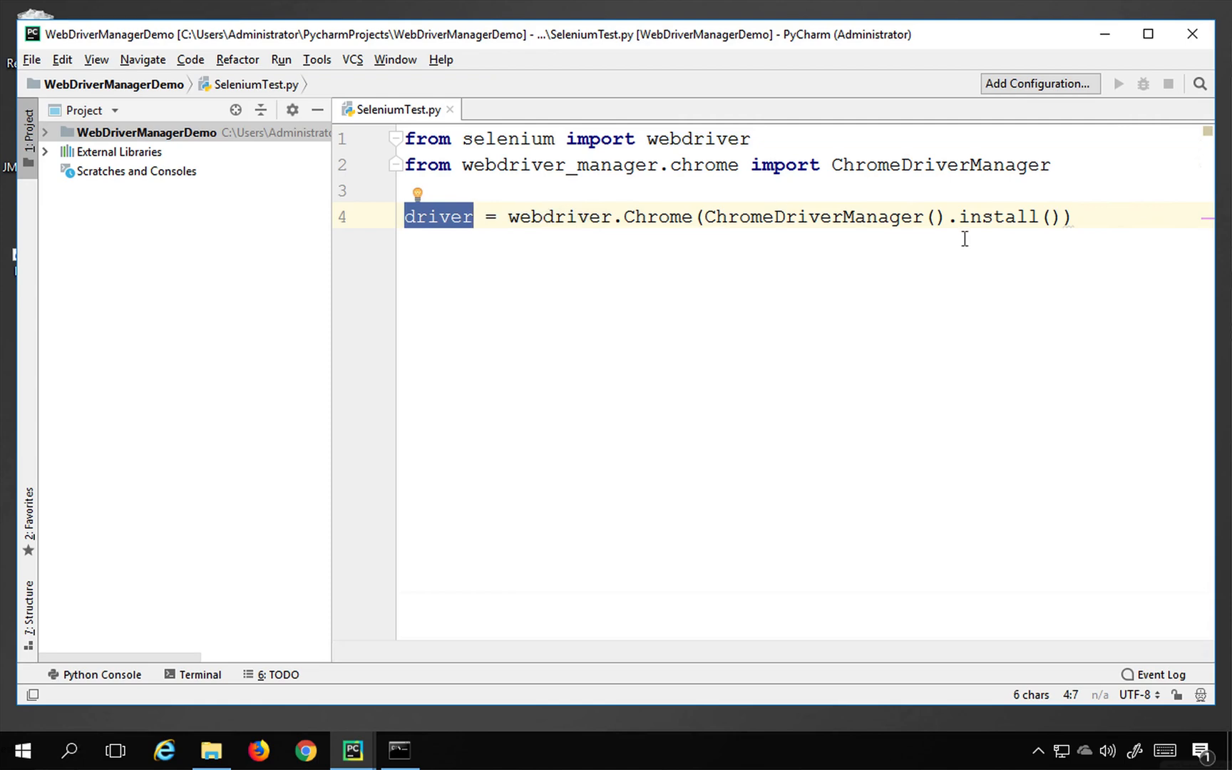
left_click_drag(1072, 217, 465, 223)
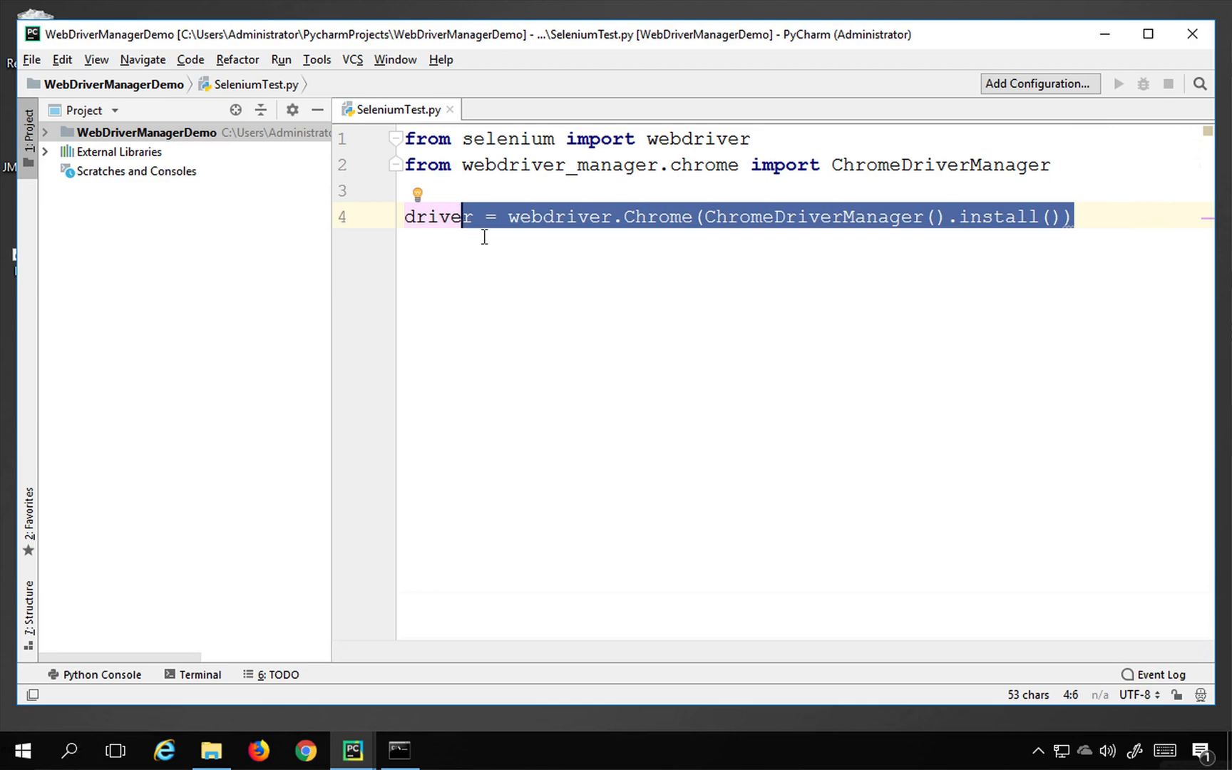
- Clean up the webdriver.Chrome(ChromeDriverManager().install()) line and add blank lines below it
left_click(485, 220)
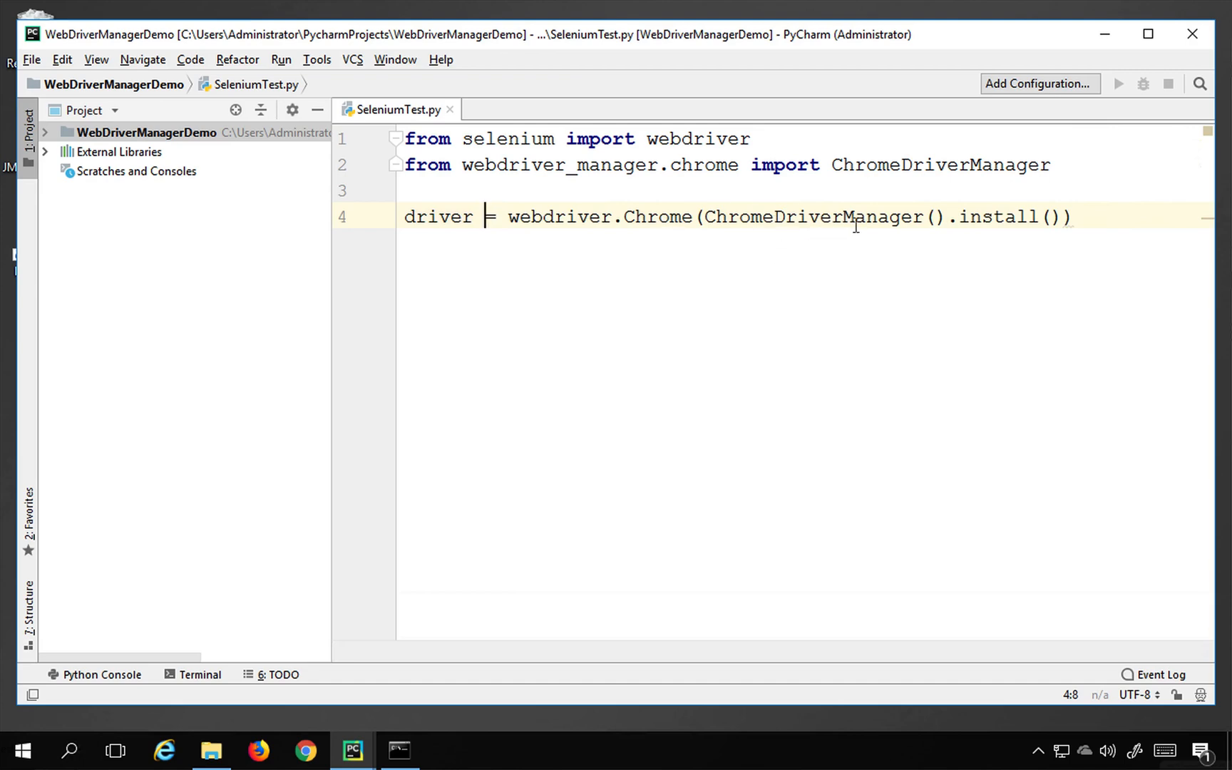
left_click(933, 216)
type("\"")
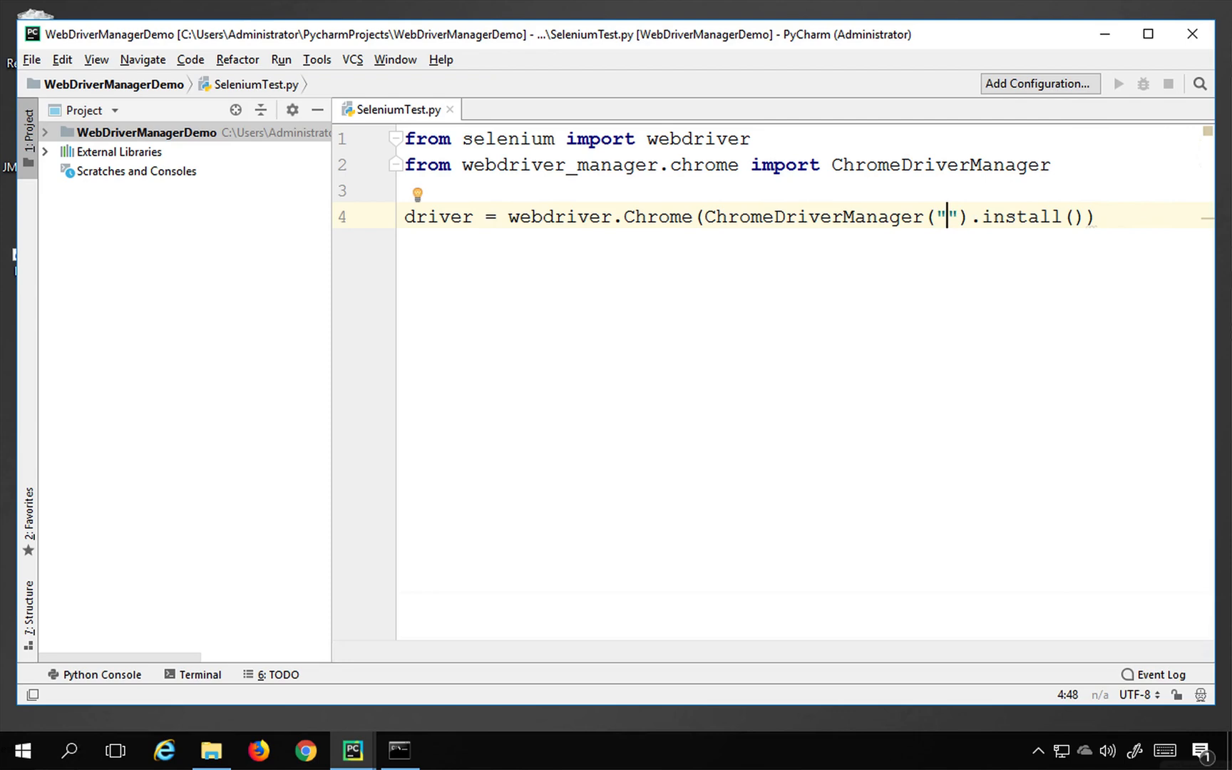
type("\"")
key("BackSpace")
key("BackSpace")
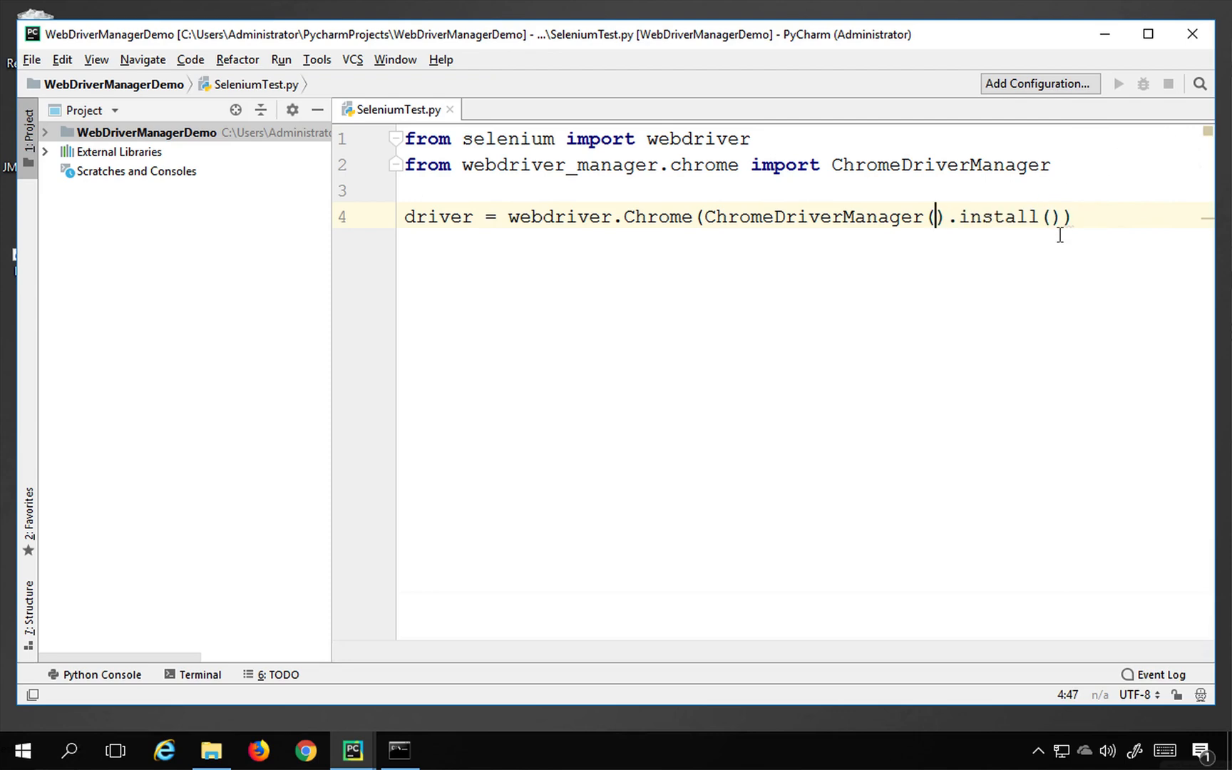
left_click(1082, 219)
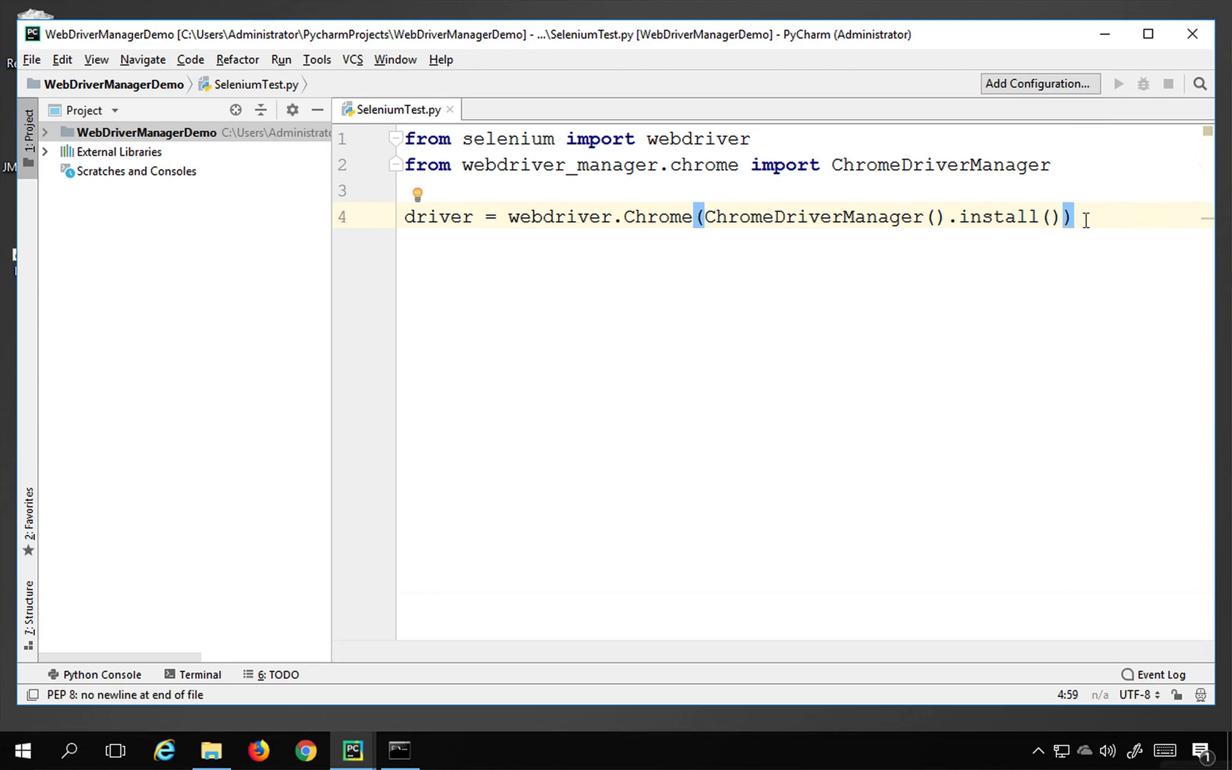
key("Return")
key("Return")
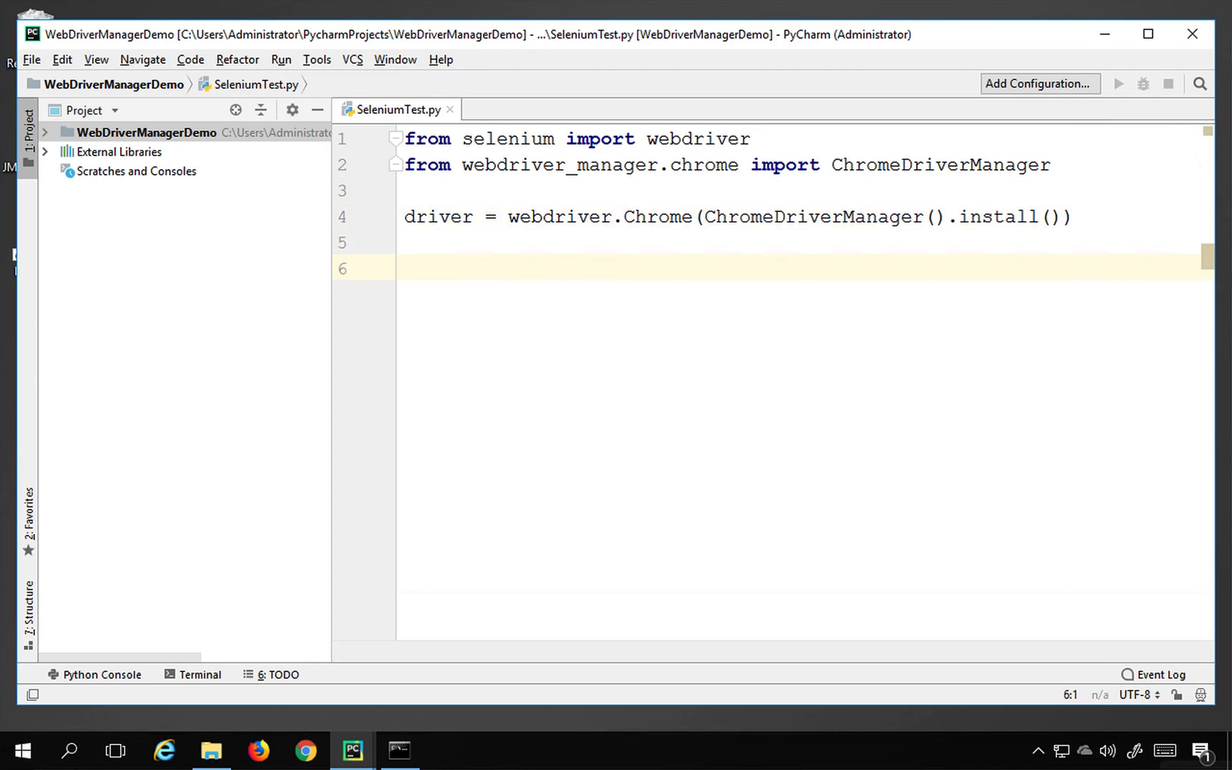
type("driver")
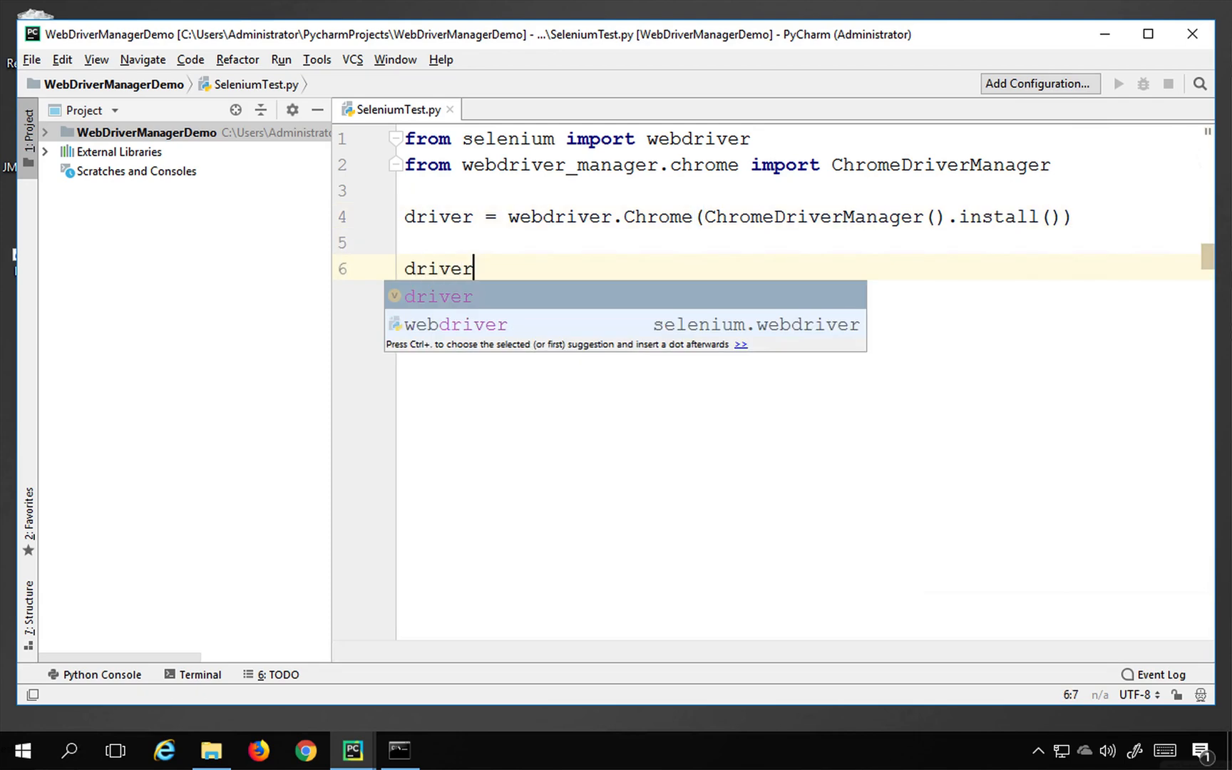
type(".get(")
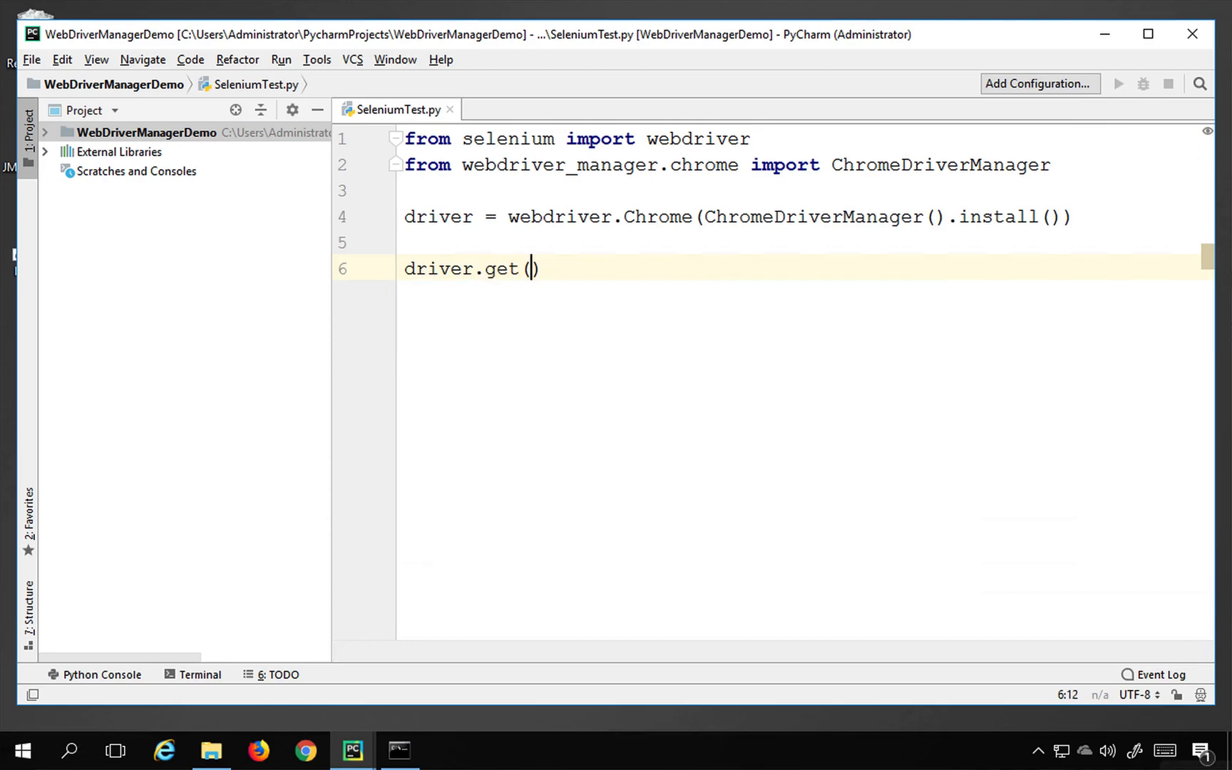
type("\"ht")
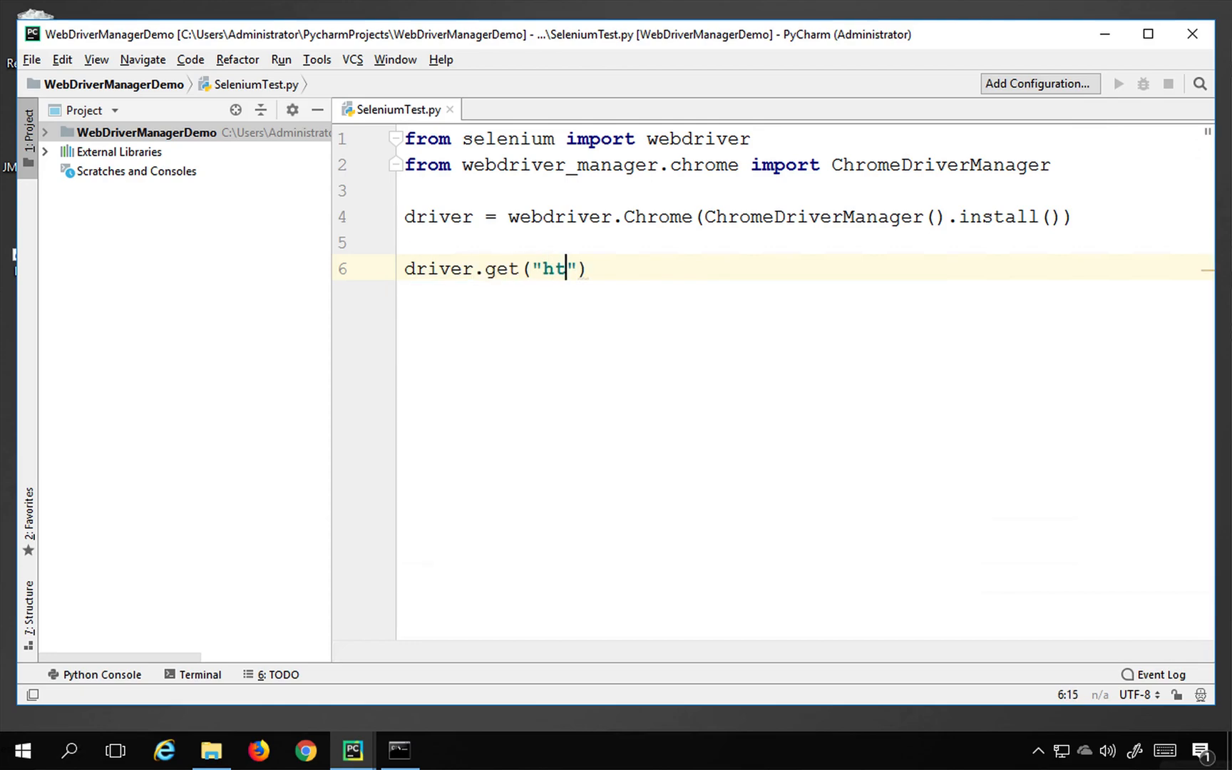
type("tps:/")
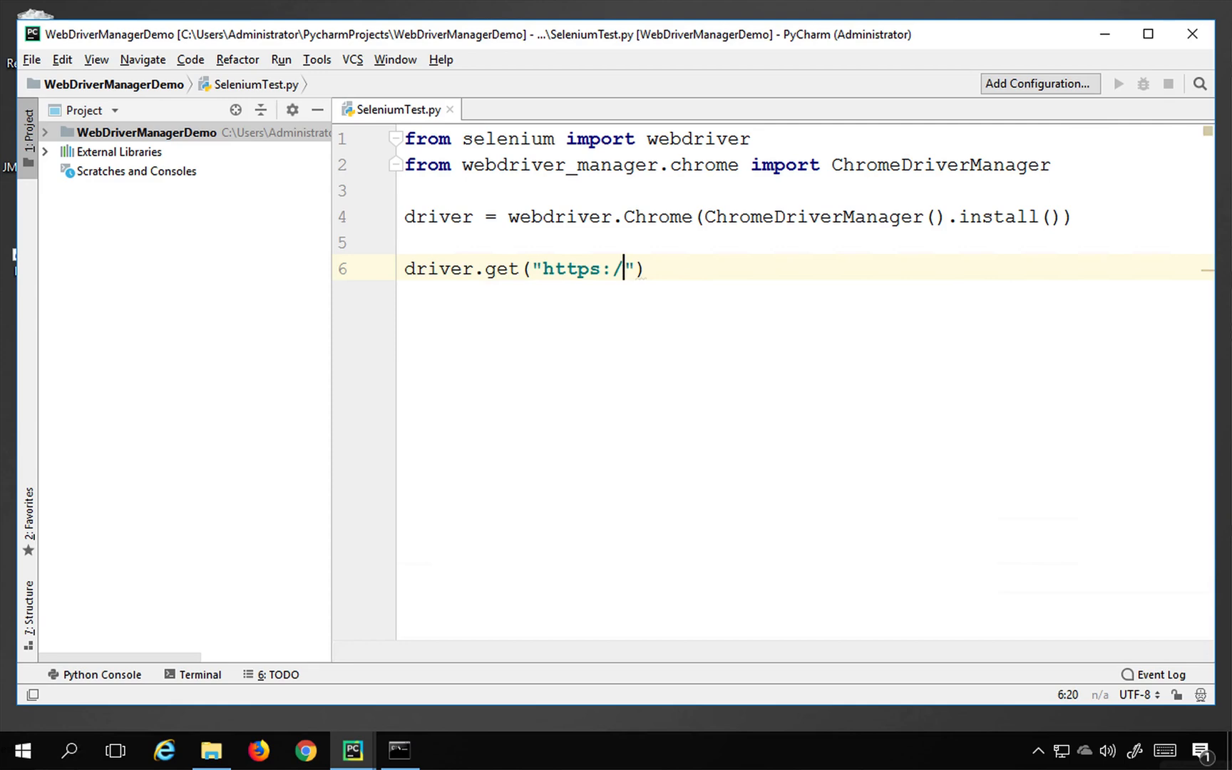
type("/google.com")
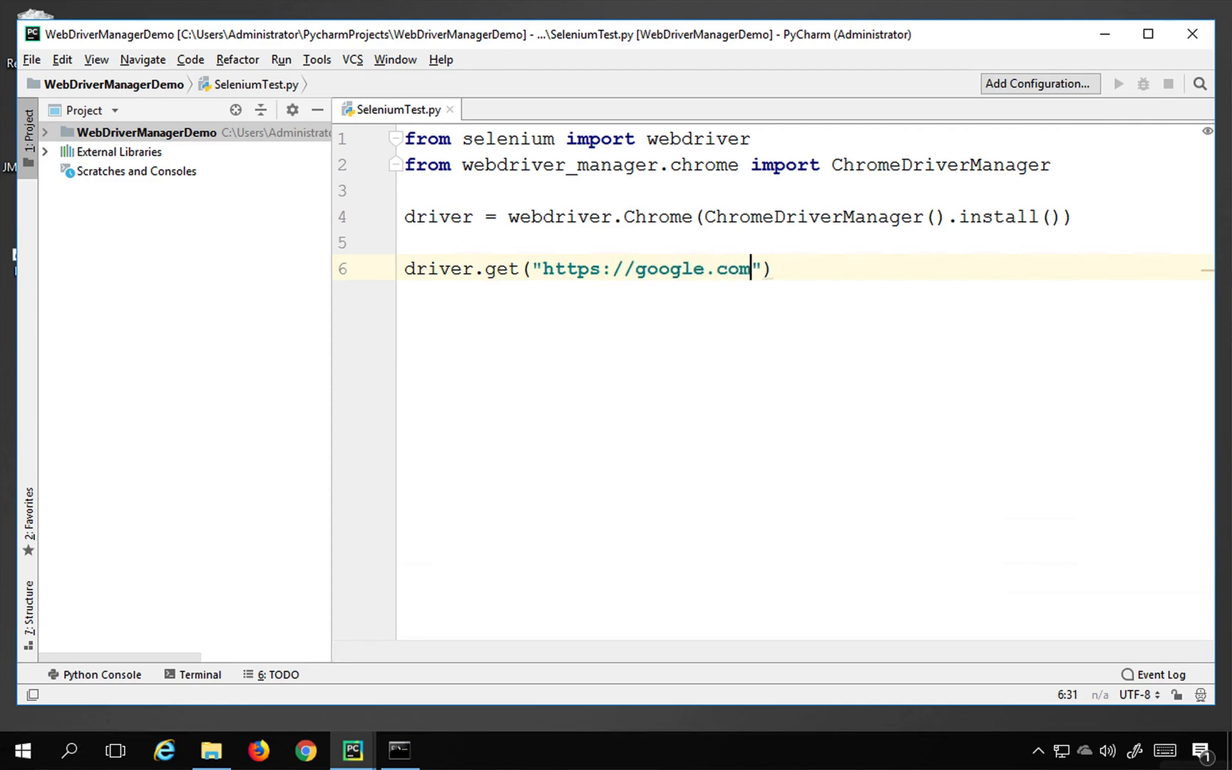
key("End")
key("Return")
key("Return")
type("dri")
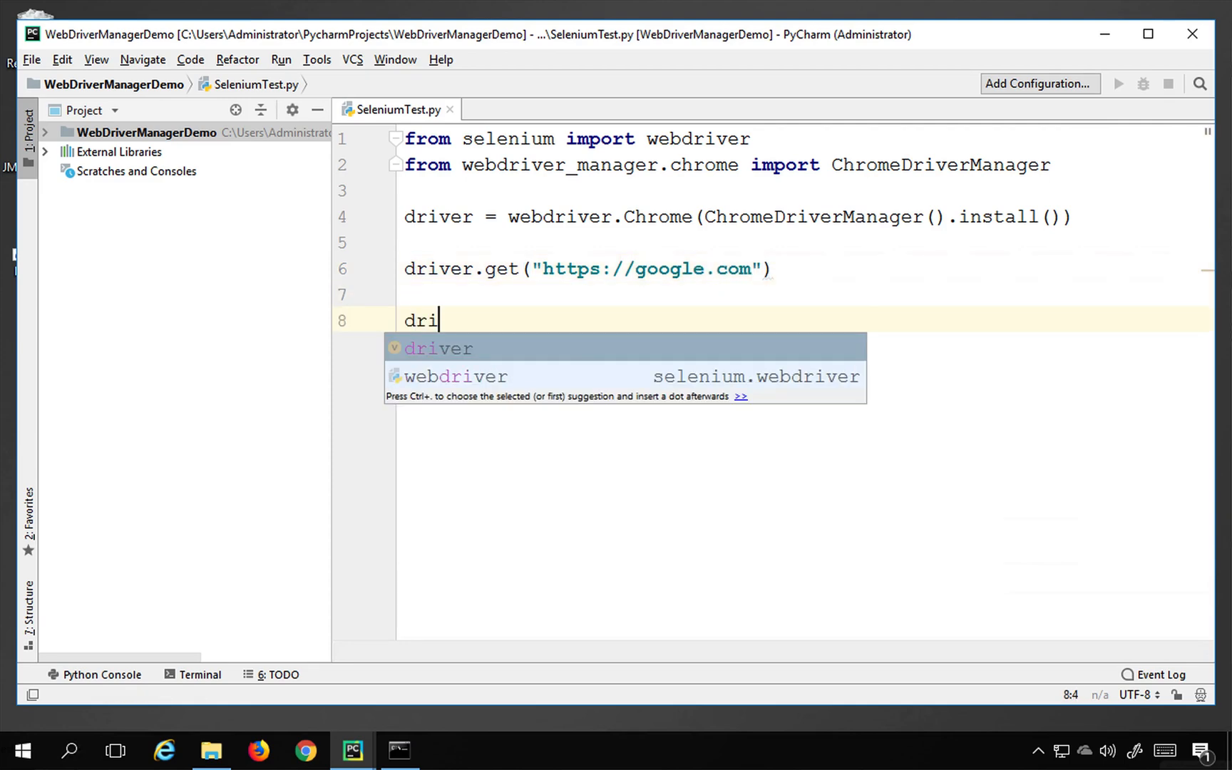
type("ver.clo")
key("Tab")
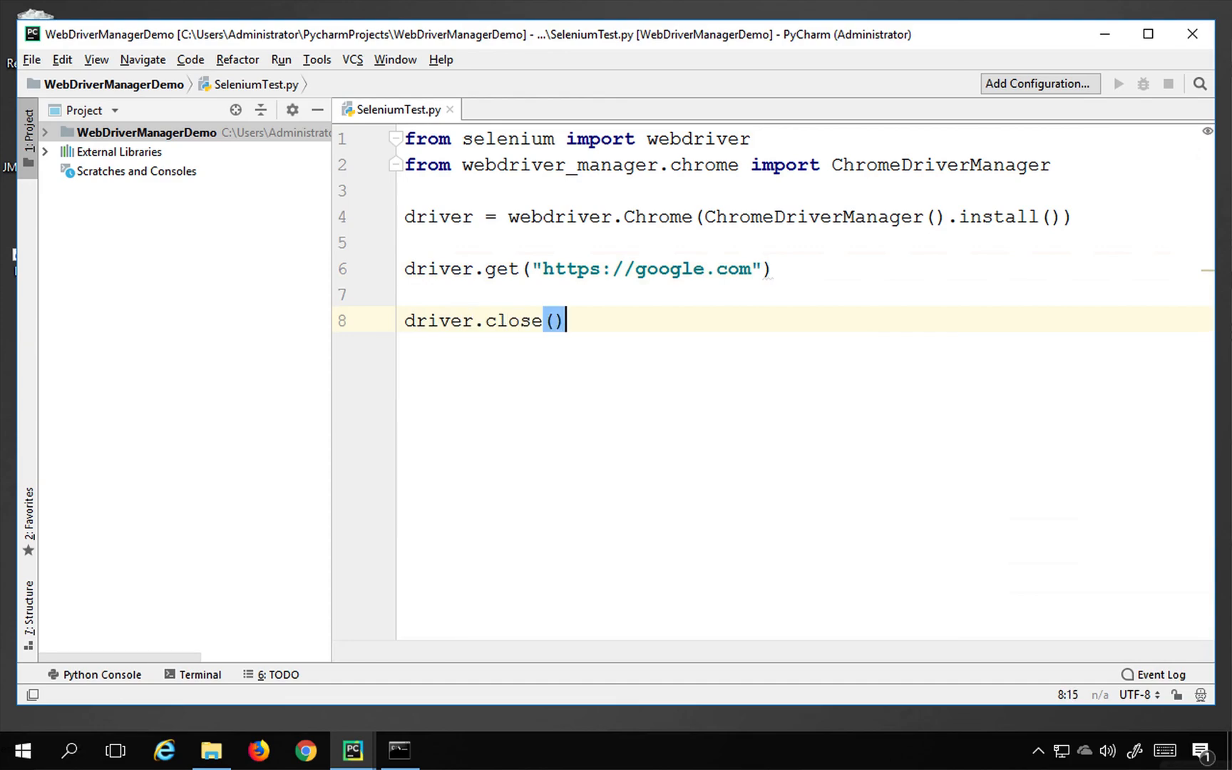
key("Return")
type("driver.")
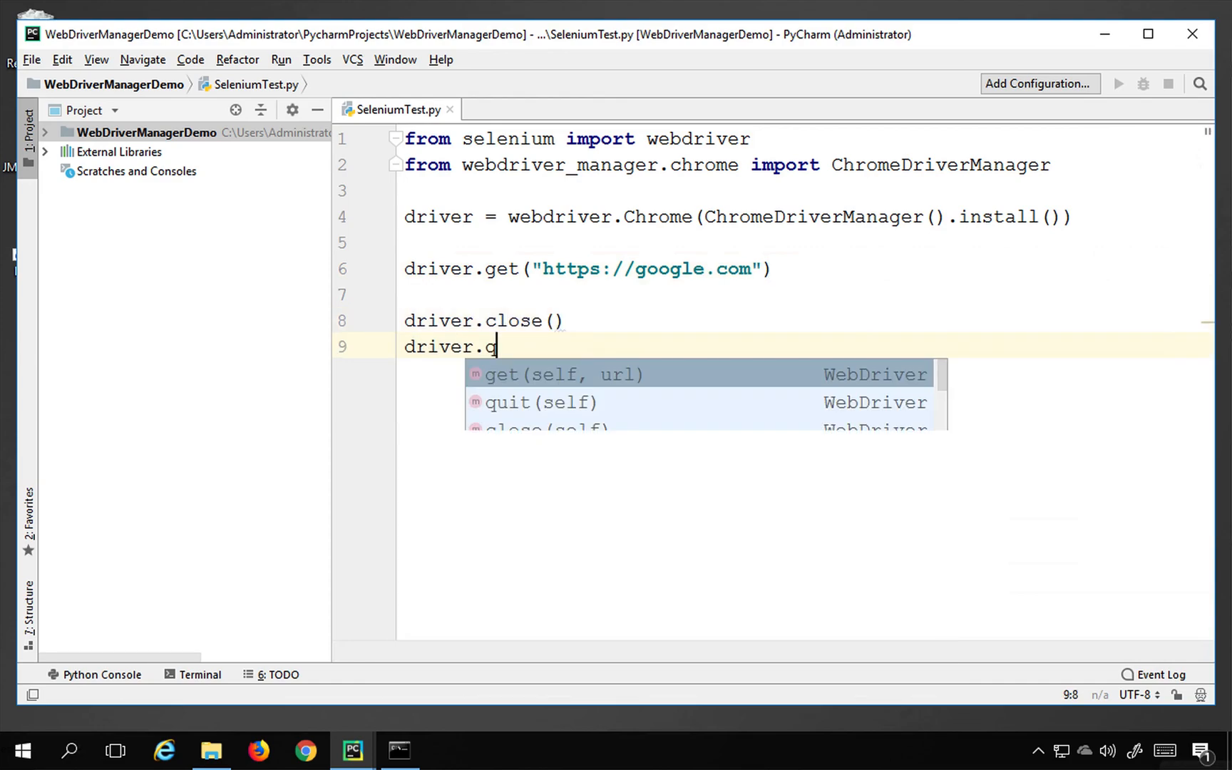
type("quit")
key("Tab")
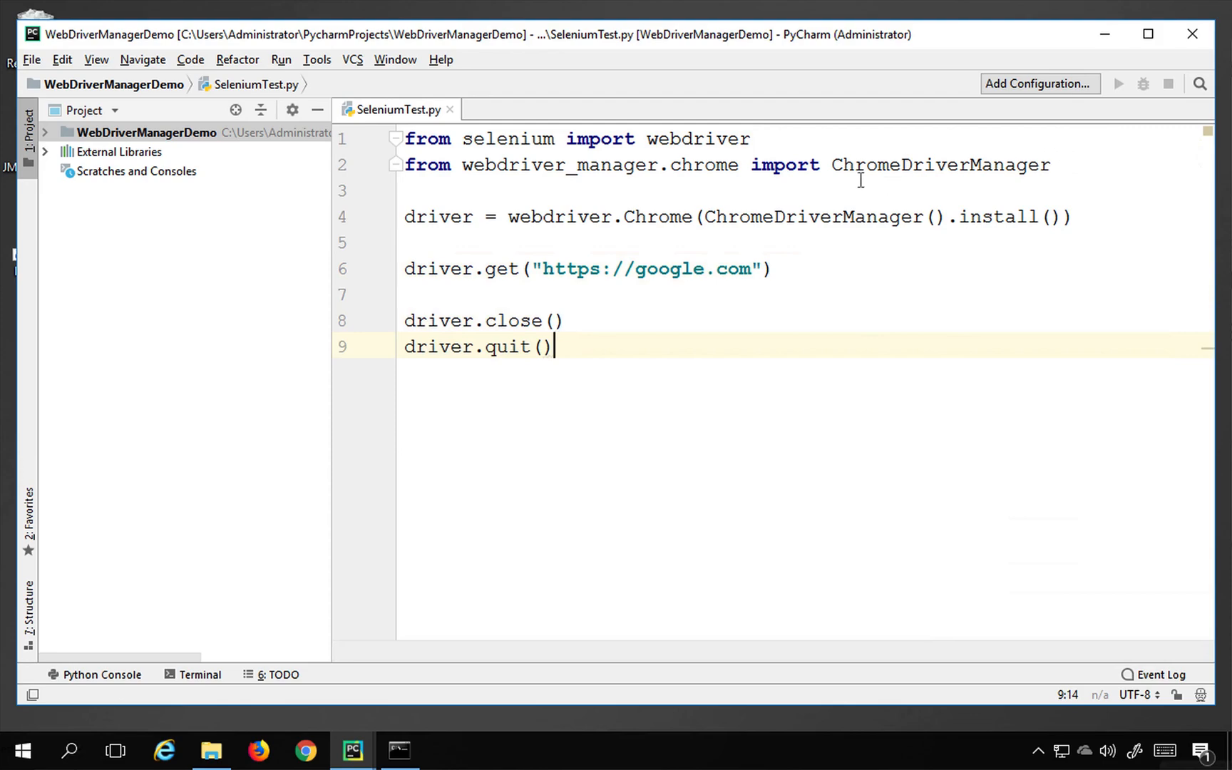
- Add import time on line 3 and a time.sleep(2) call before closing the driver
left_click(1062, 171)
key("Return")
type("imp")
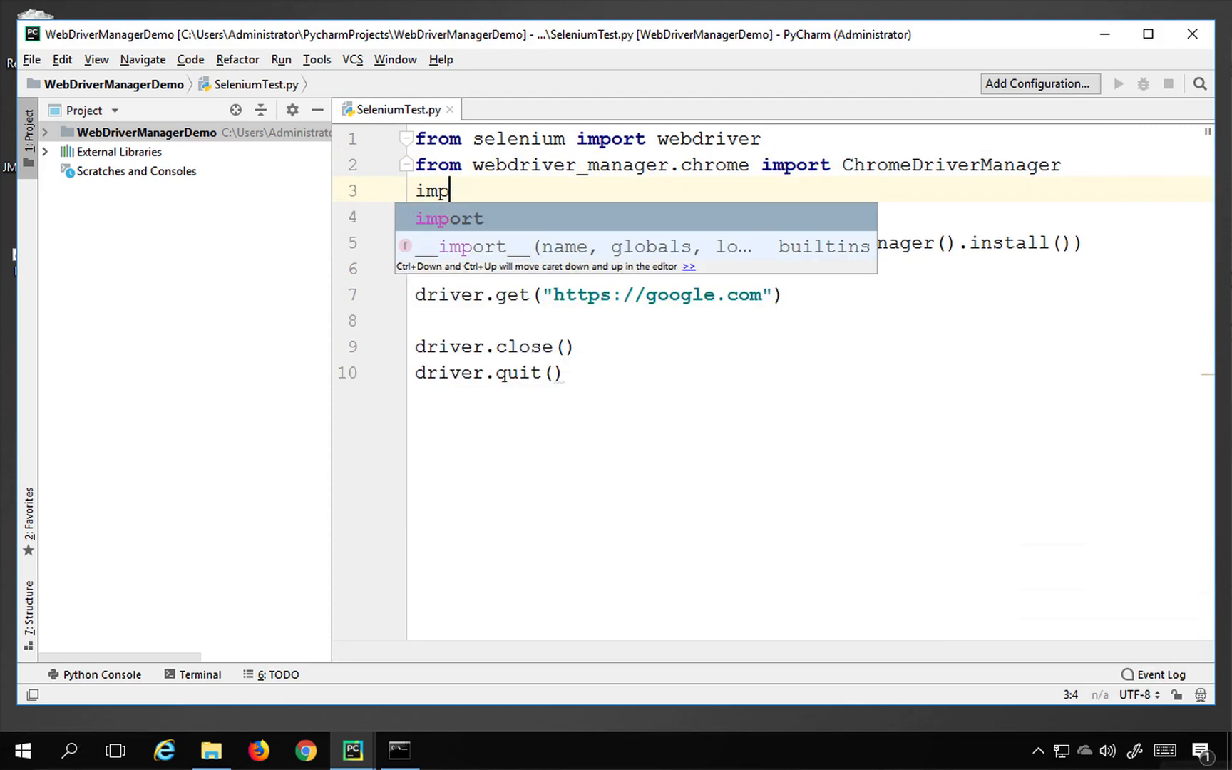
type("ort time")
key("Escape")
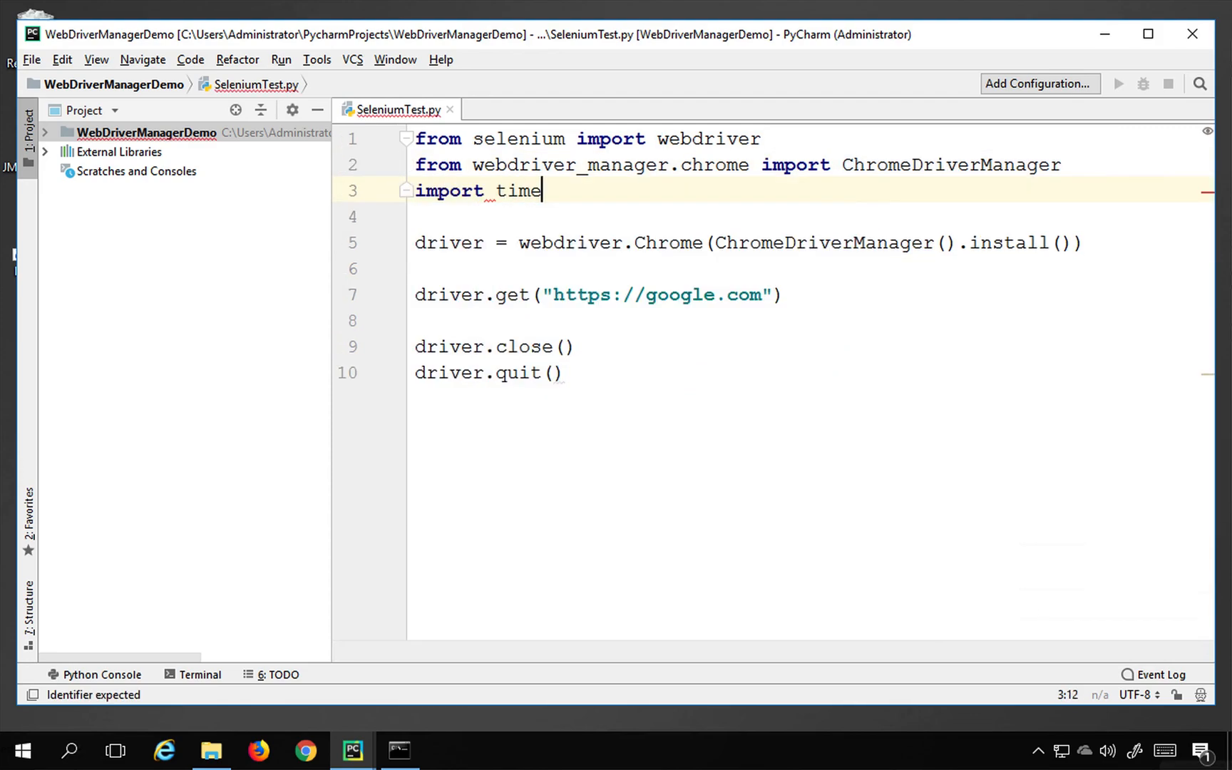
left_click(533, 321)
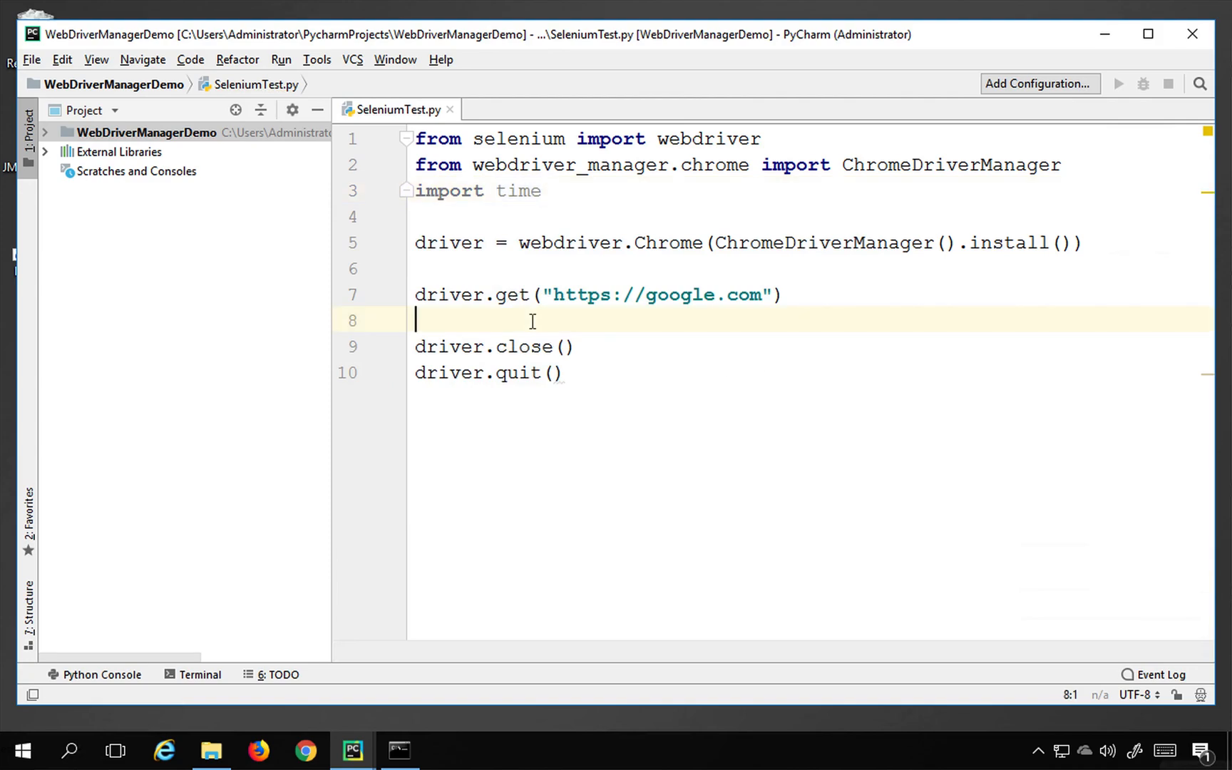
type("time.sl")
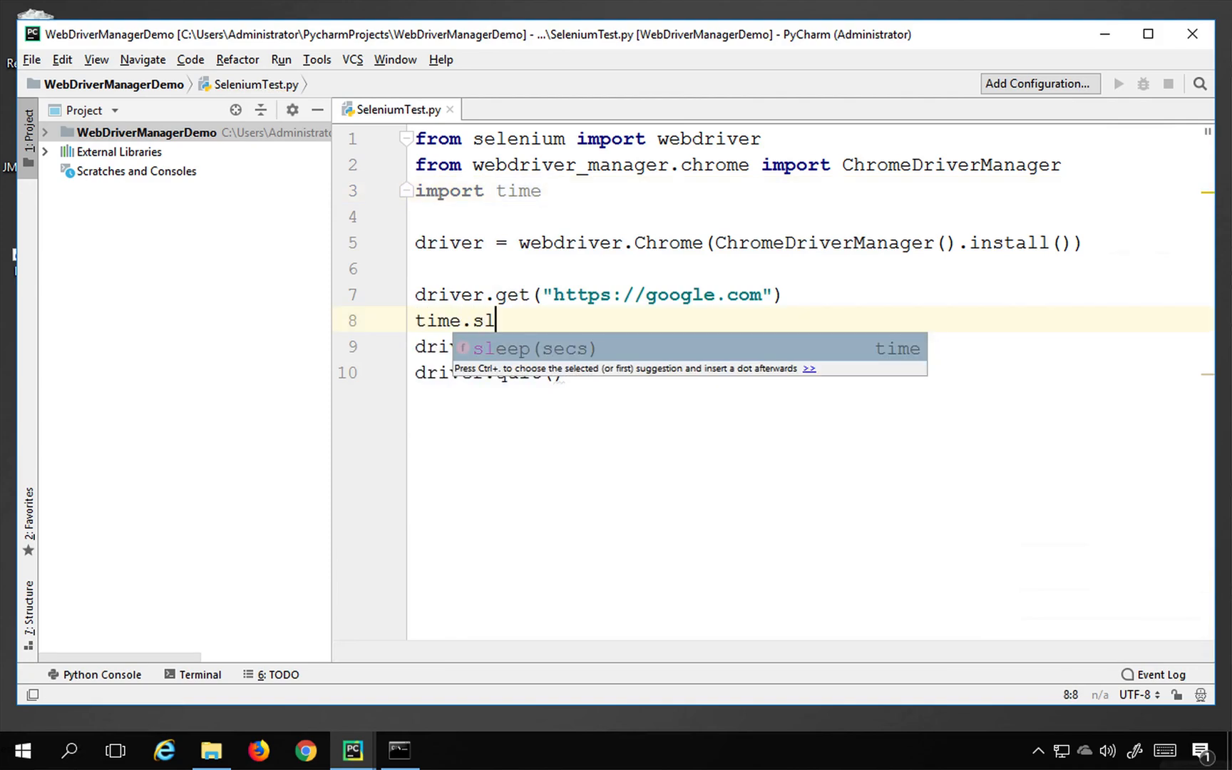
key("Tab")
type("2")
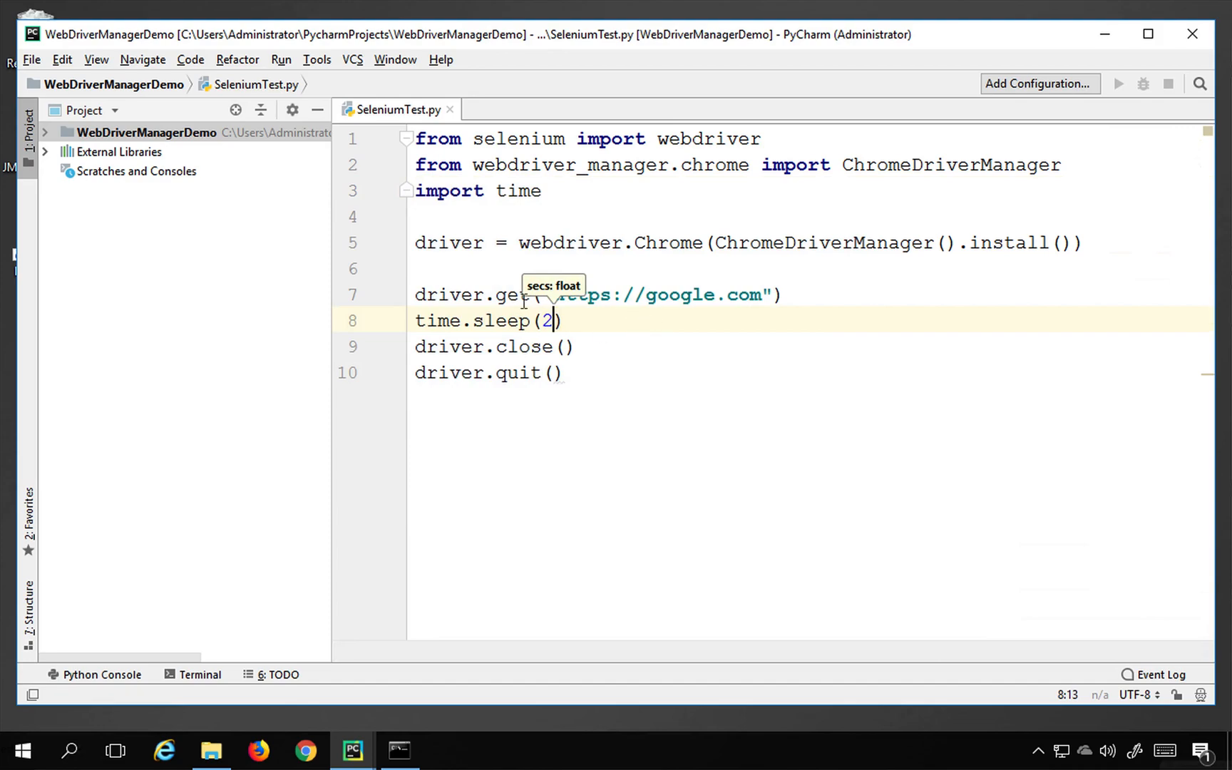
left_click(496, 346)
left_click(506, 191)
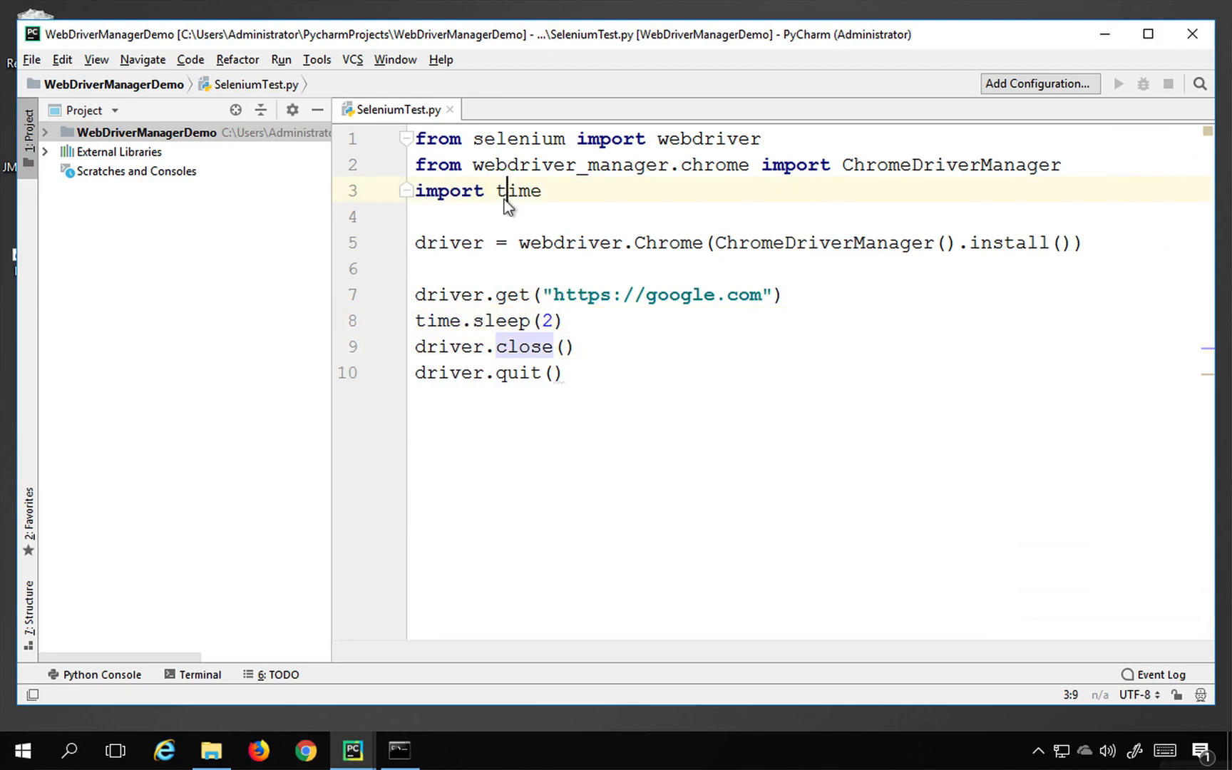
right_click(506, 191)
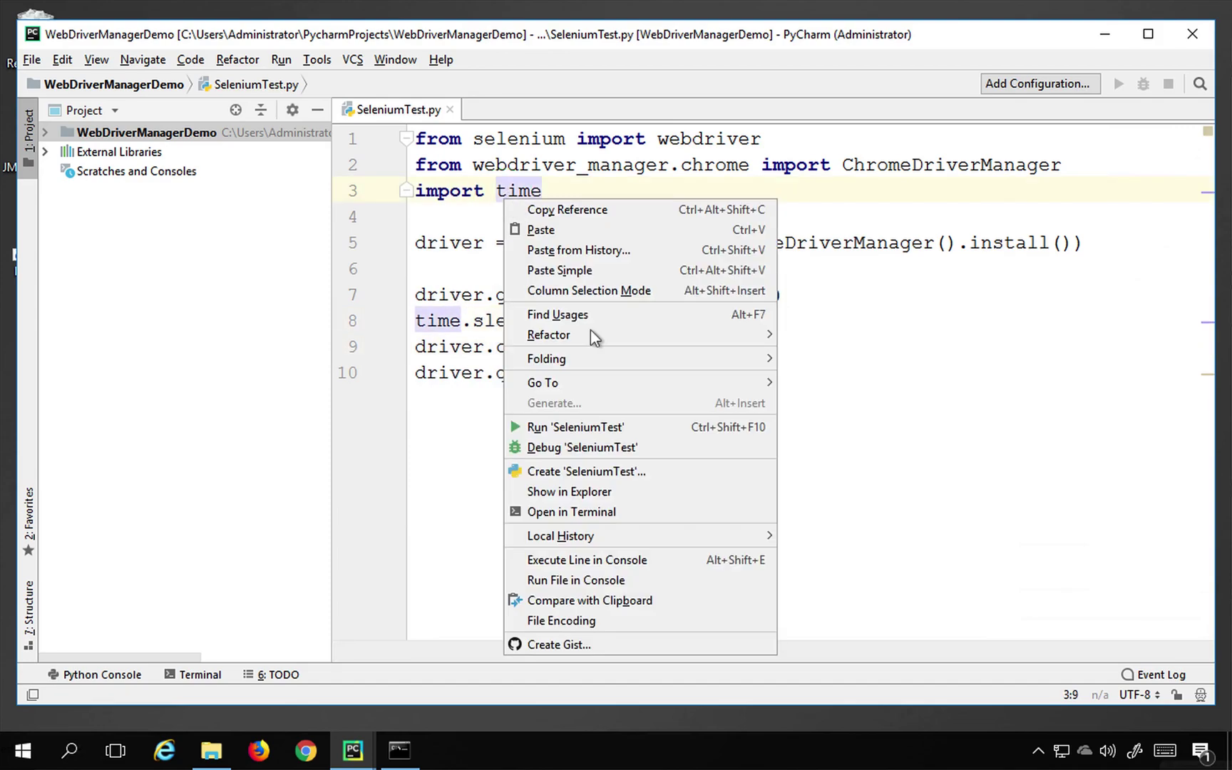
- Run SeleniumTest and highlight the cached chromedriver 2.46 version and folder path in the output
left_click(601, 430)
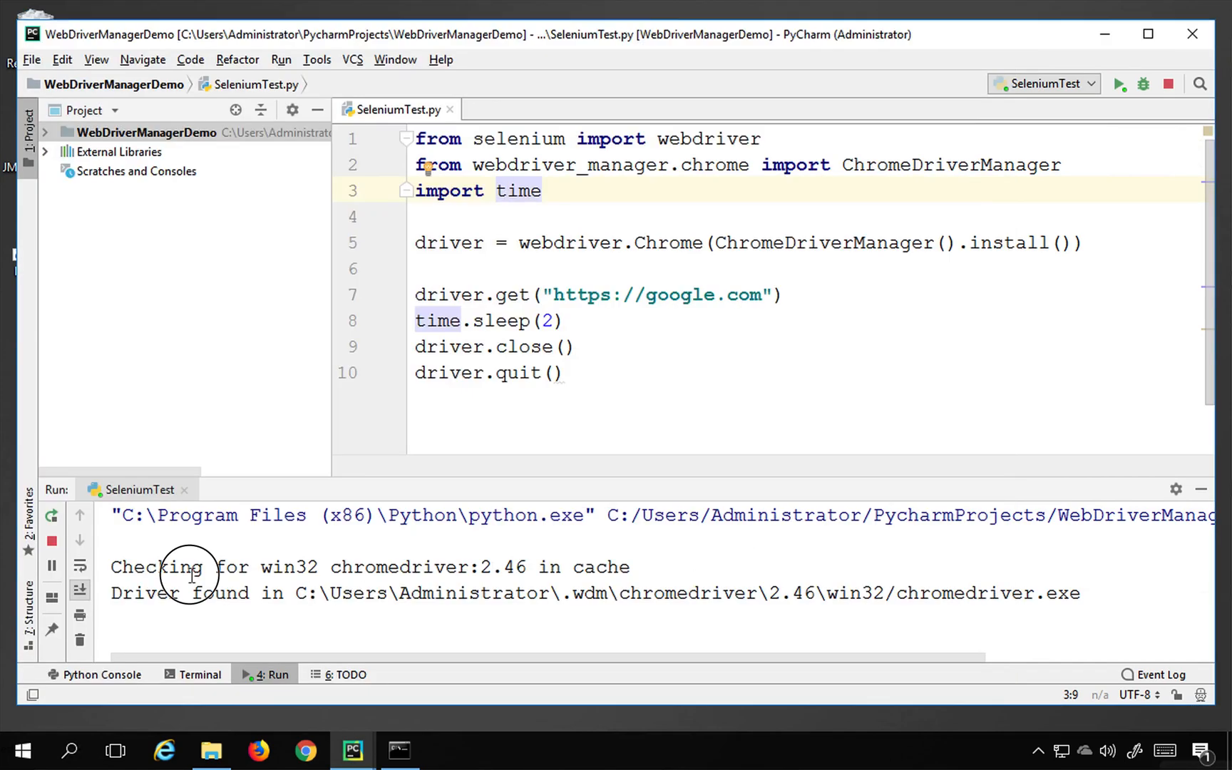
left_click_drag(192, 568, 433, 568)
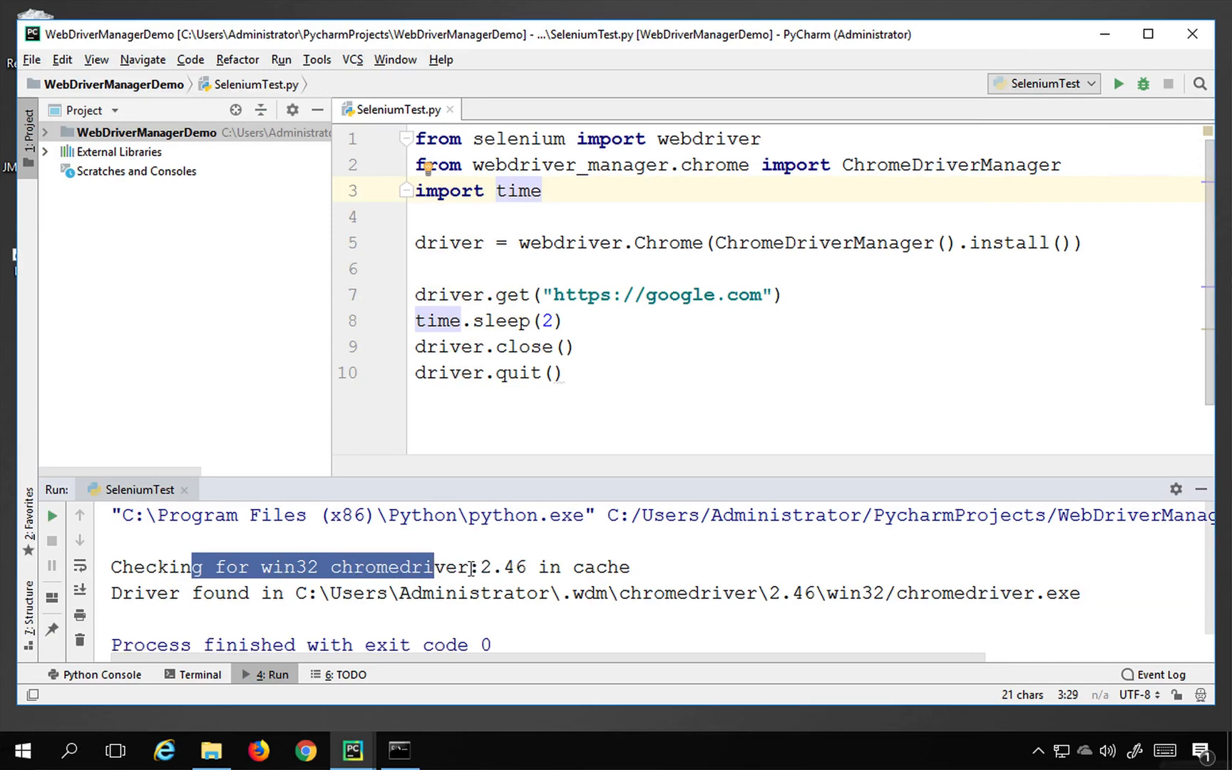
left_click_drag(470, 567, 539, 567)
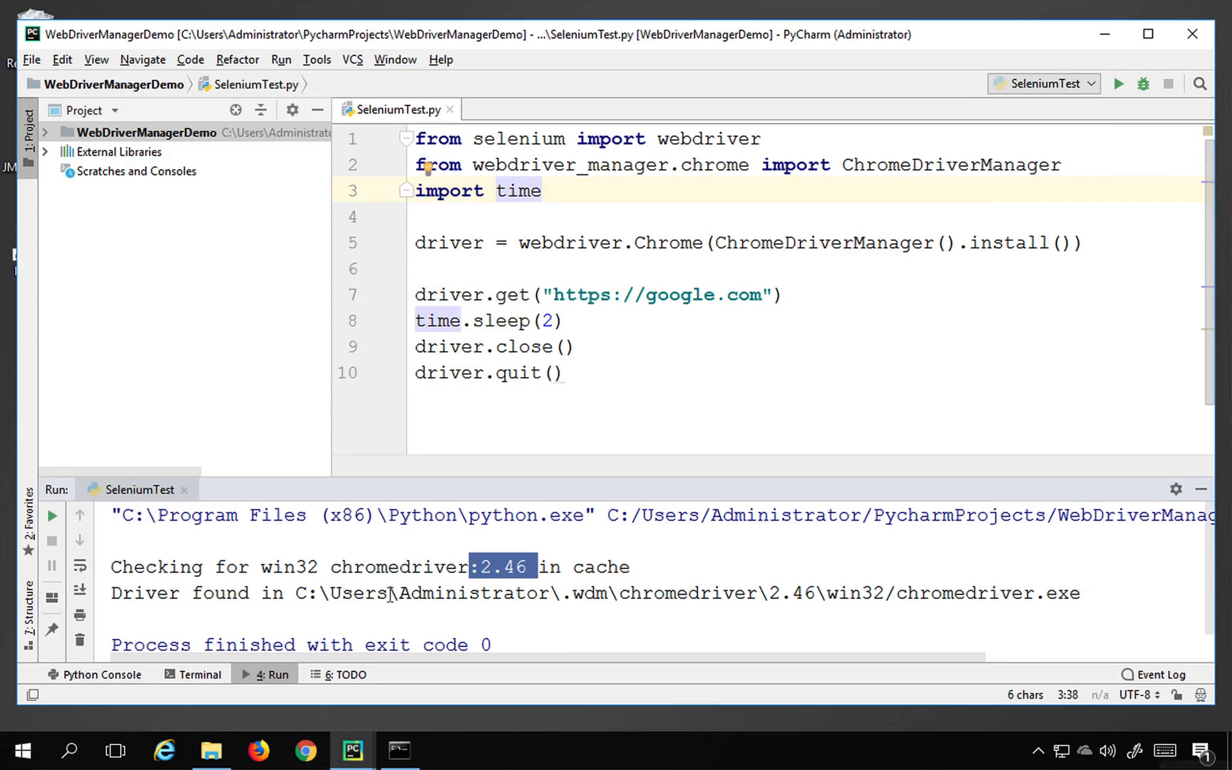
left_click_drag(297, 593, 898, 583)
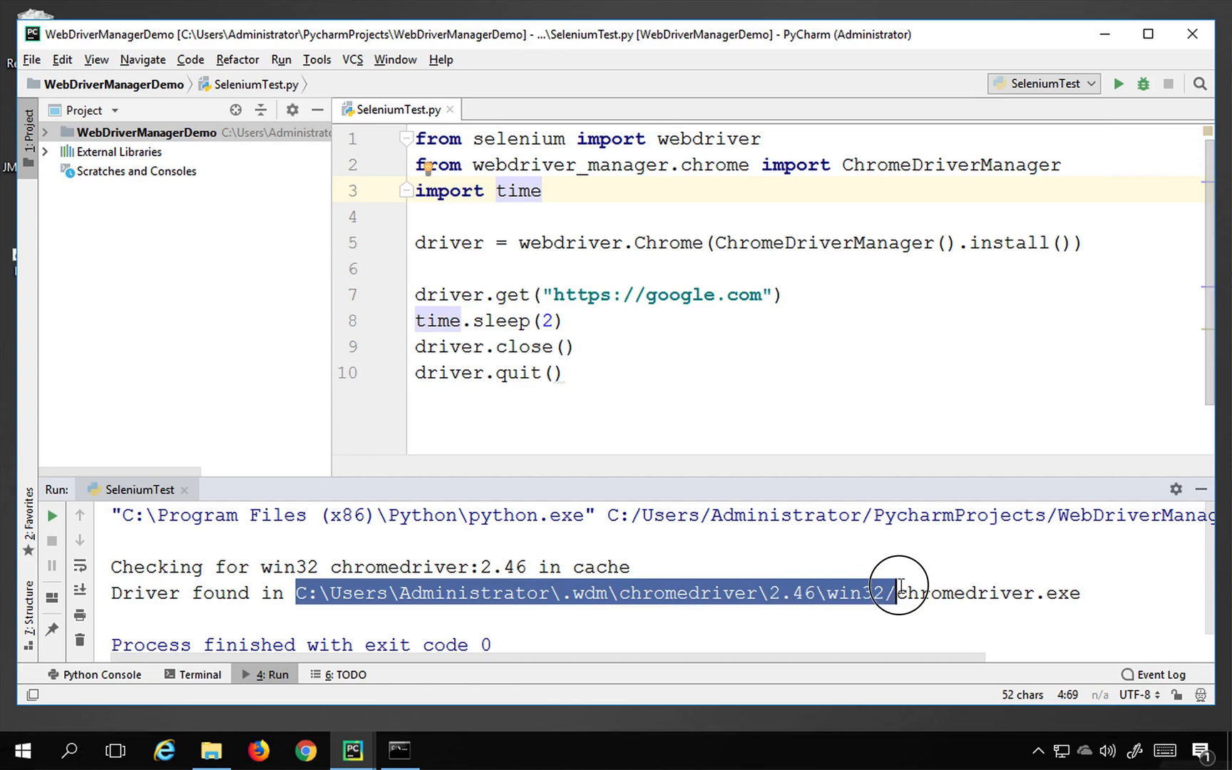
- Pin ChromeDriverManager to version "2.36" and rerun the script
left_click(946, 242)
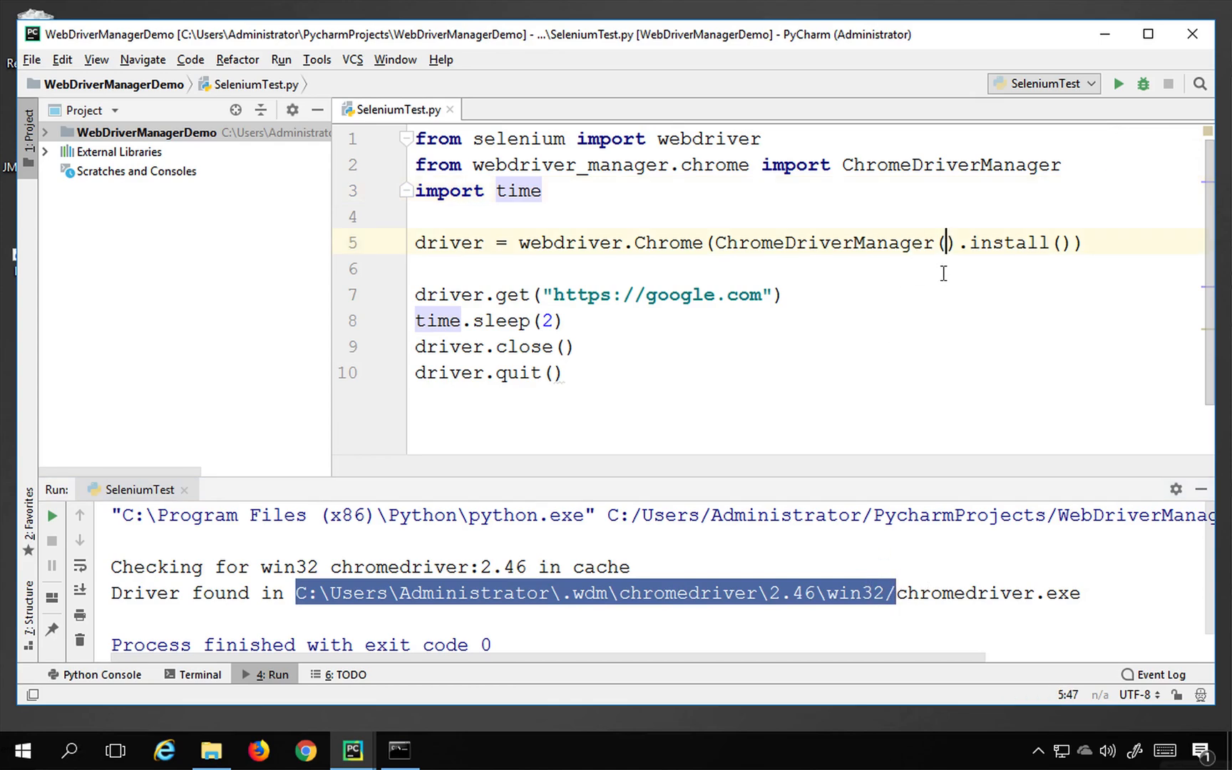
type("\"")
key("Left")
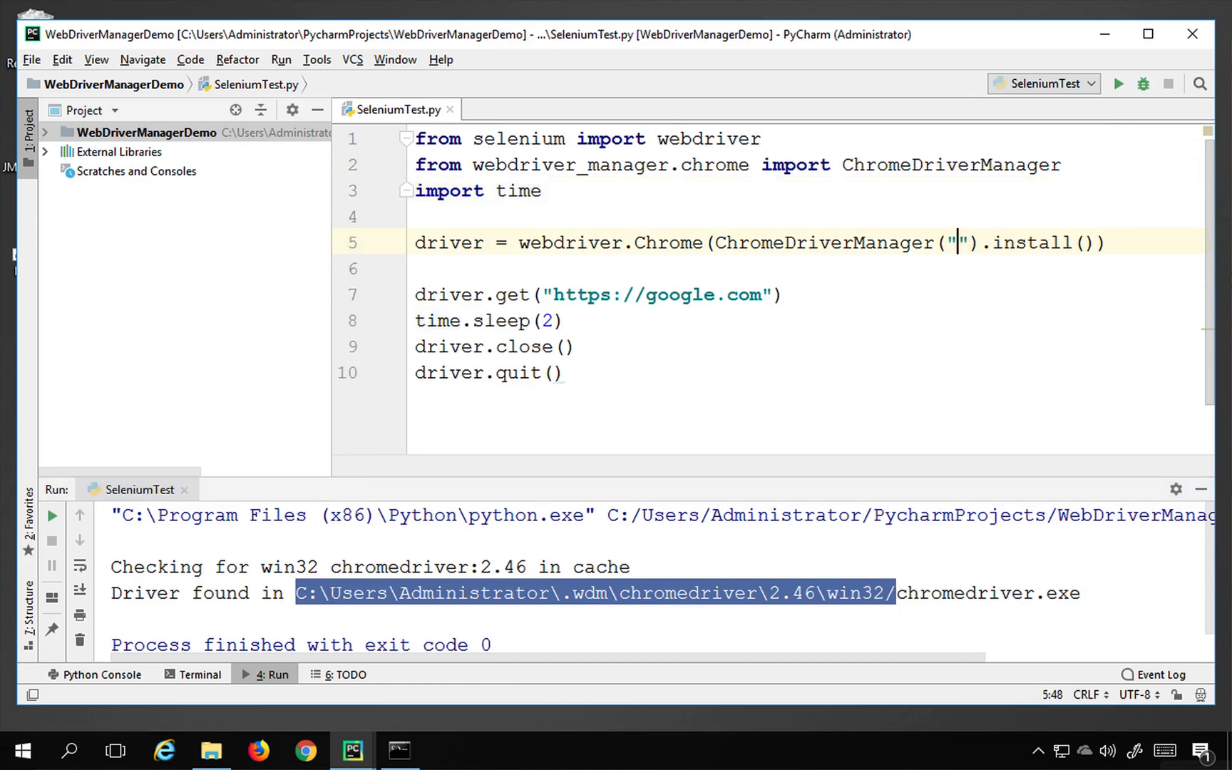
type("2.36")
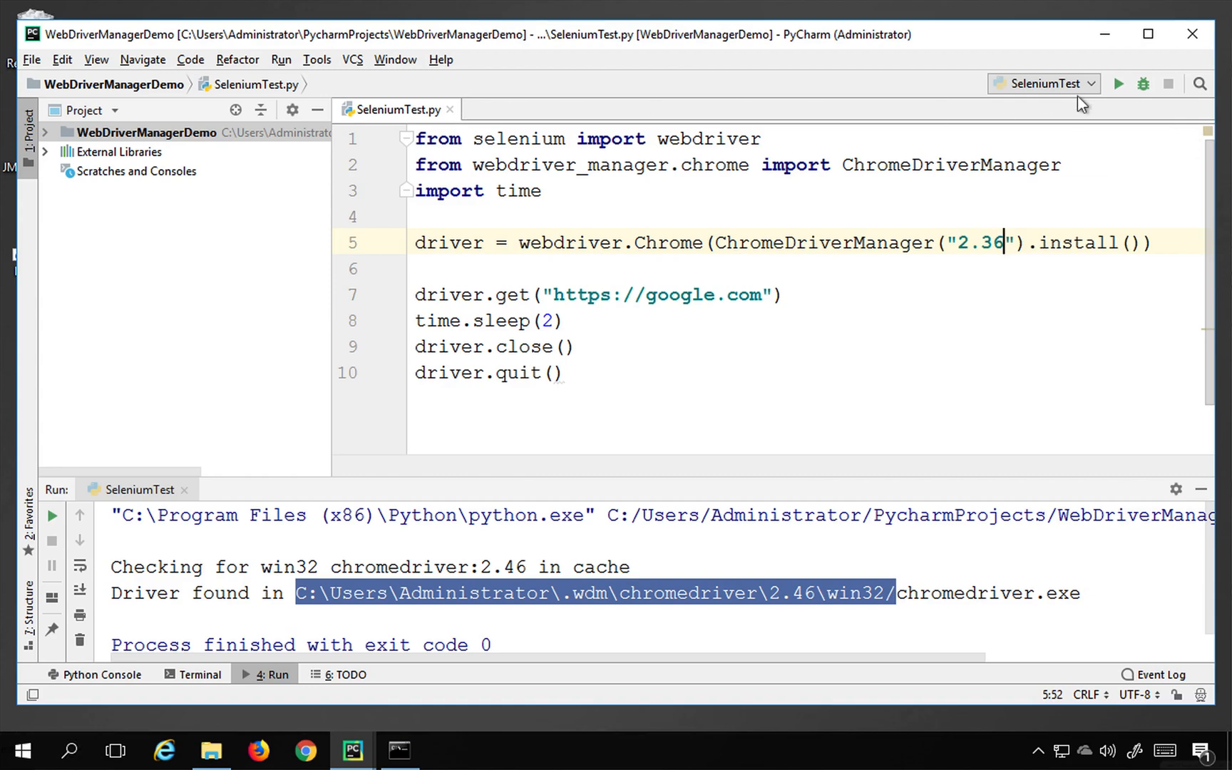
left_click(1120, 84)
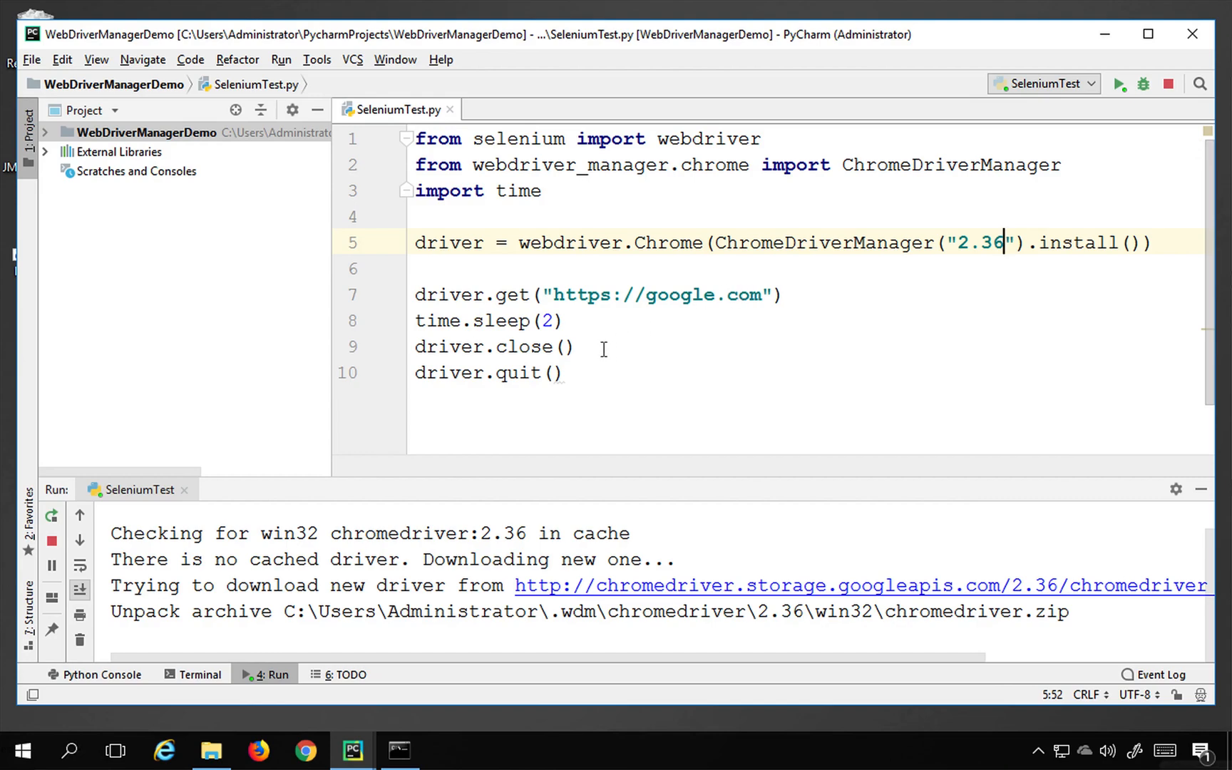
- Copy the webdriver_manager.firefox GeckoDriverManager import from the README in Chrome
key("alt+Tab")
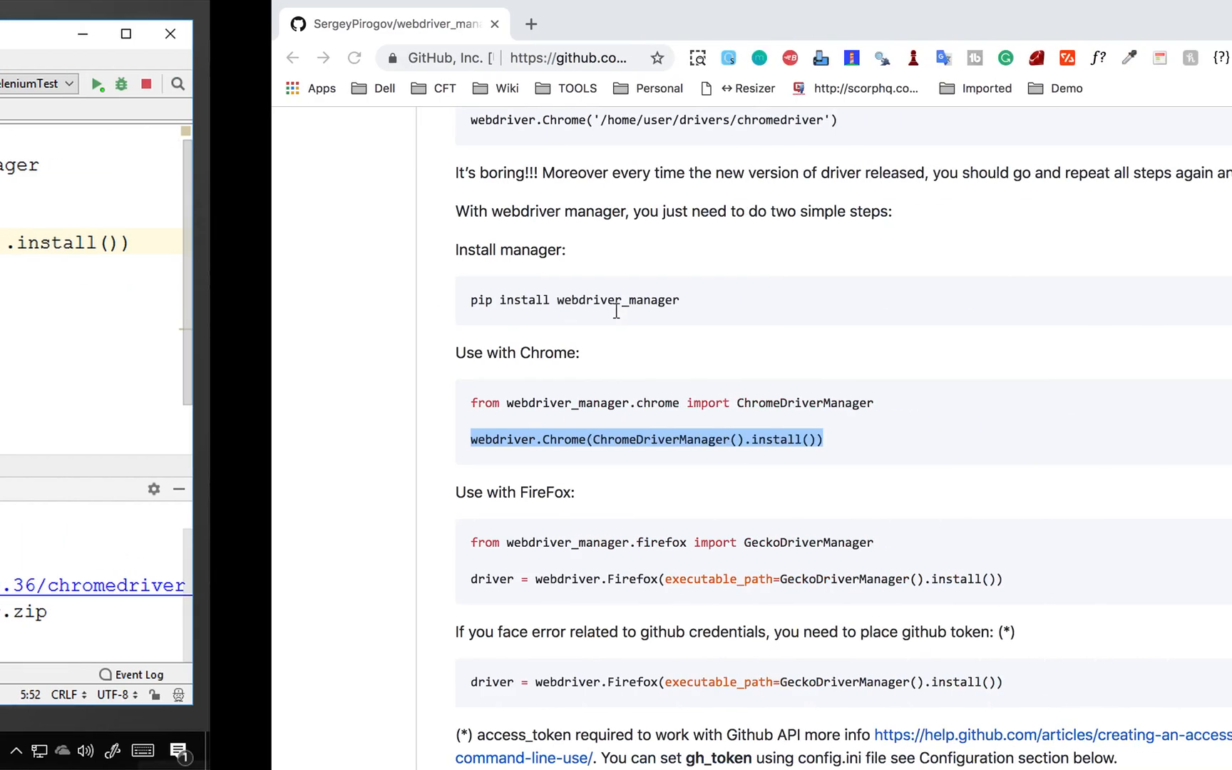
scroll(260, 523, "down", 2)
left_click_drag(604, 416, 200, 416)
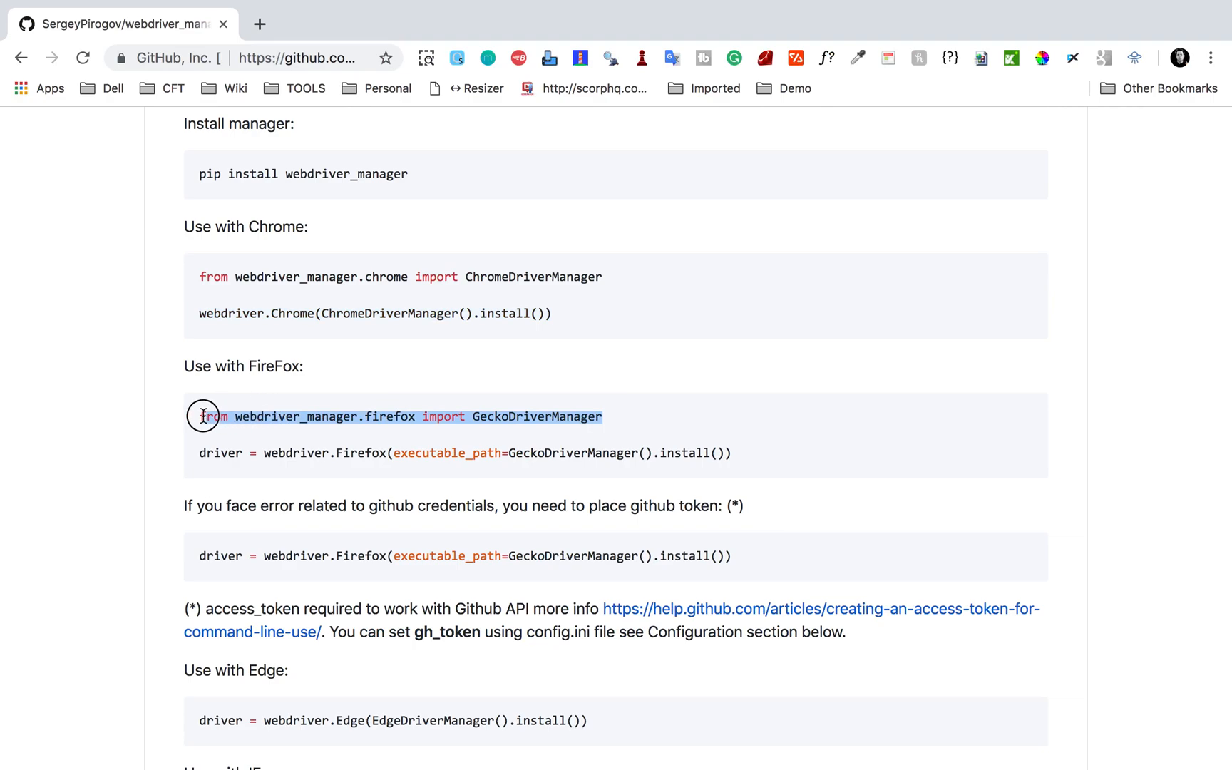
key("ctrl+c")
key("alt+Tab")
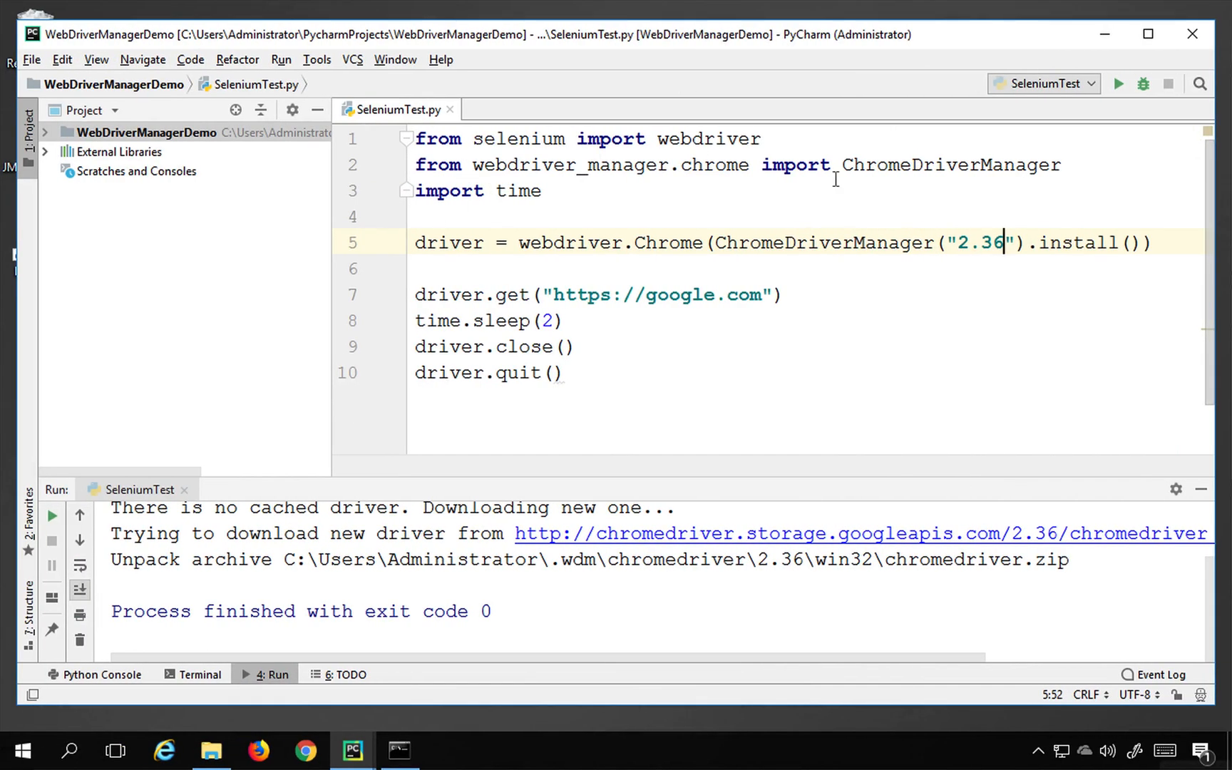
- Comment out the ChromeDriverManager import and paste the GeckoDriverManager import on line 3
left_click_drag(1063, 165, 404, 167)
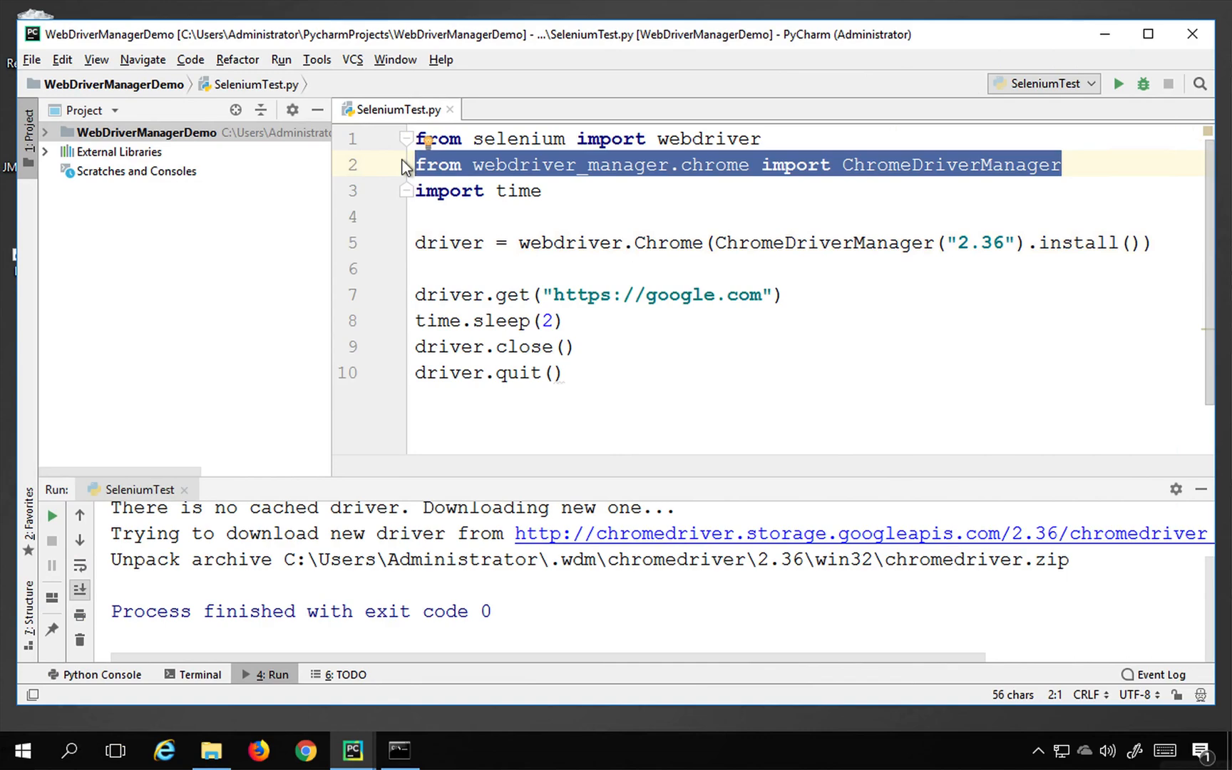
key("ctrl+slash")
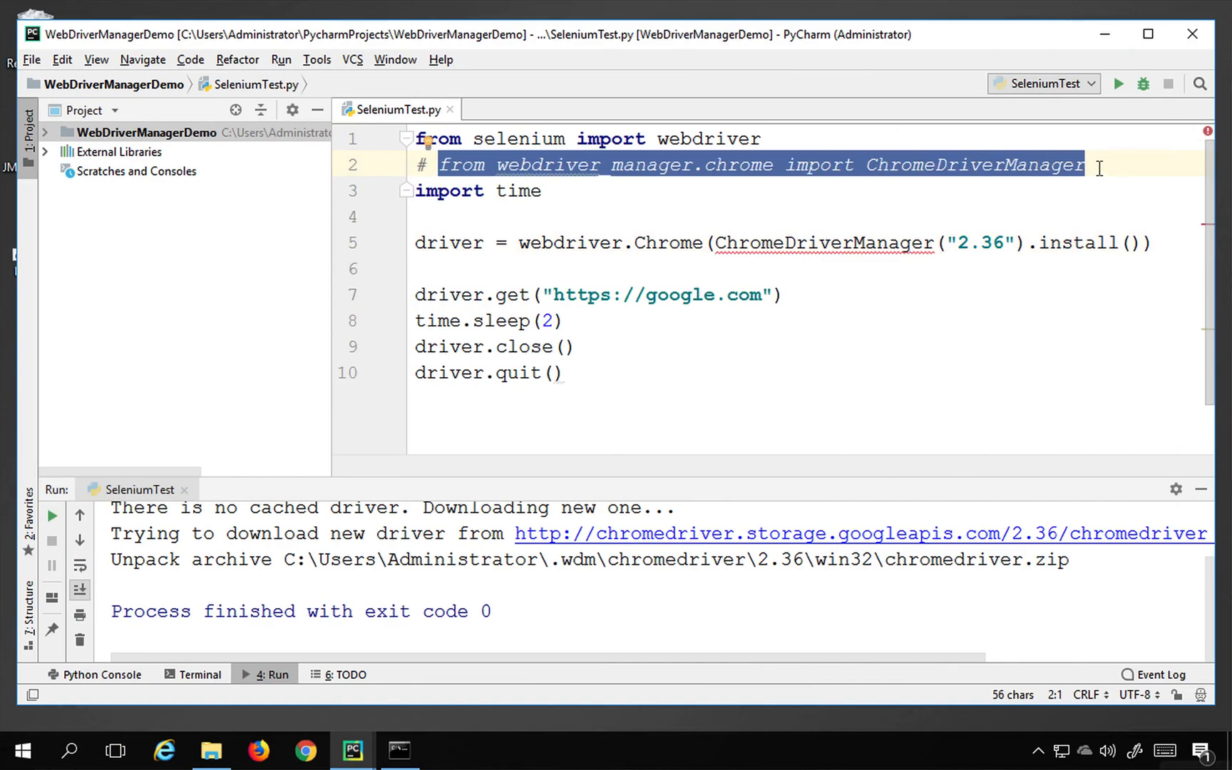
key("End")
key("Return")
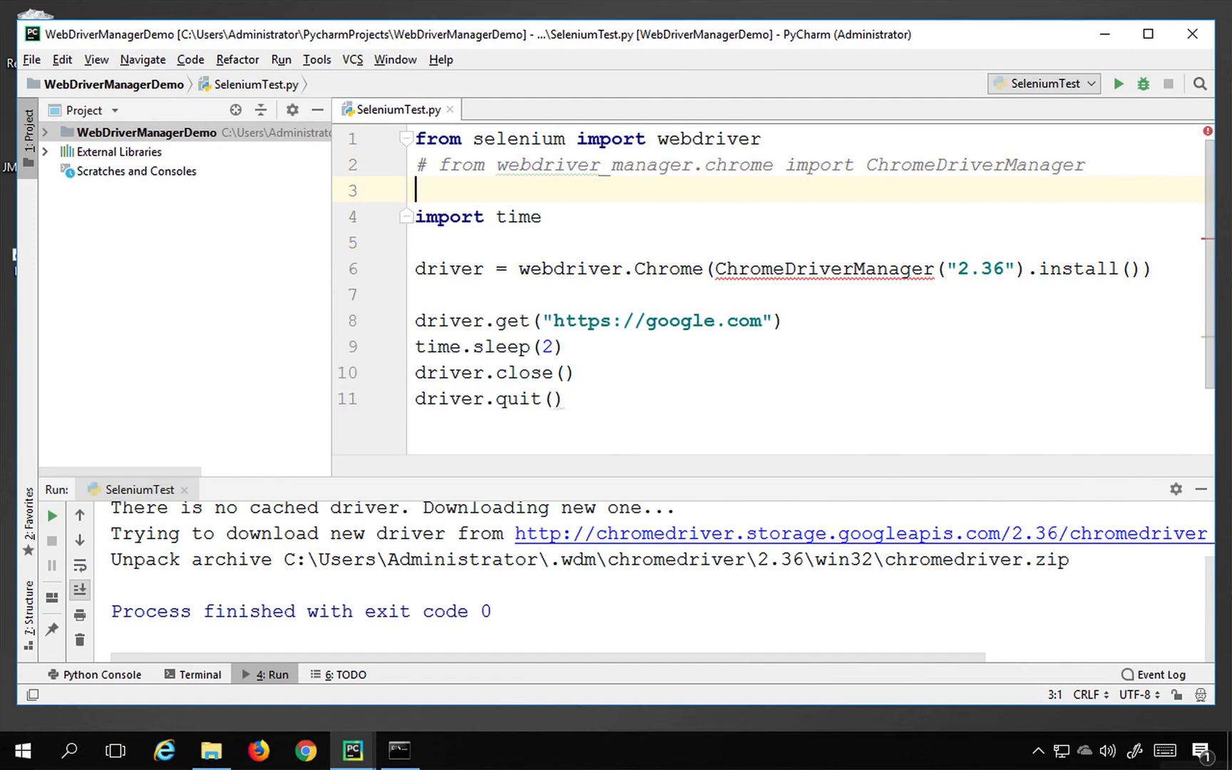
key("ctrl+v")
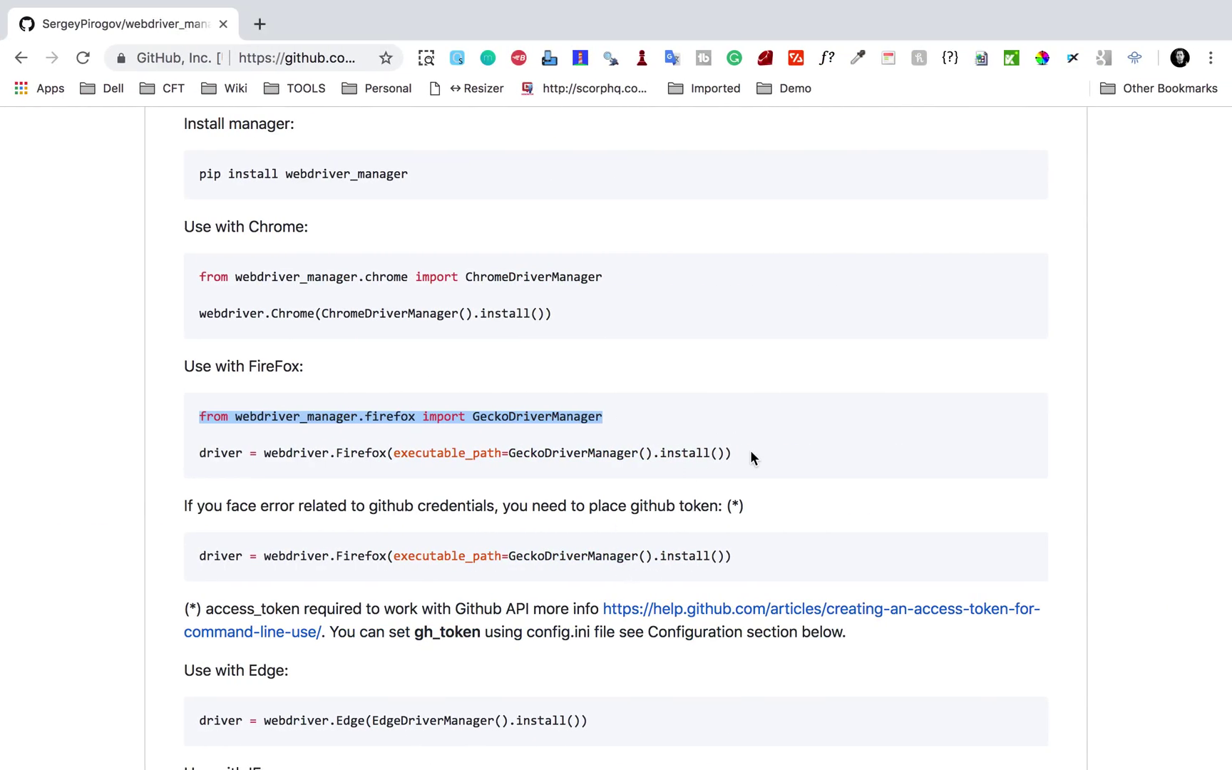
left_click_drag(737, 454, 199, 452)
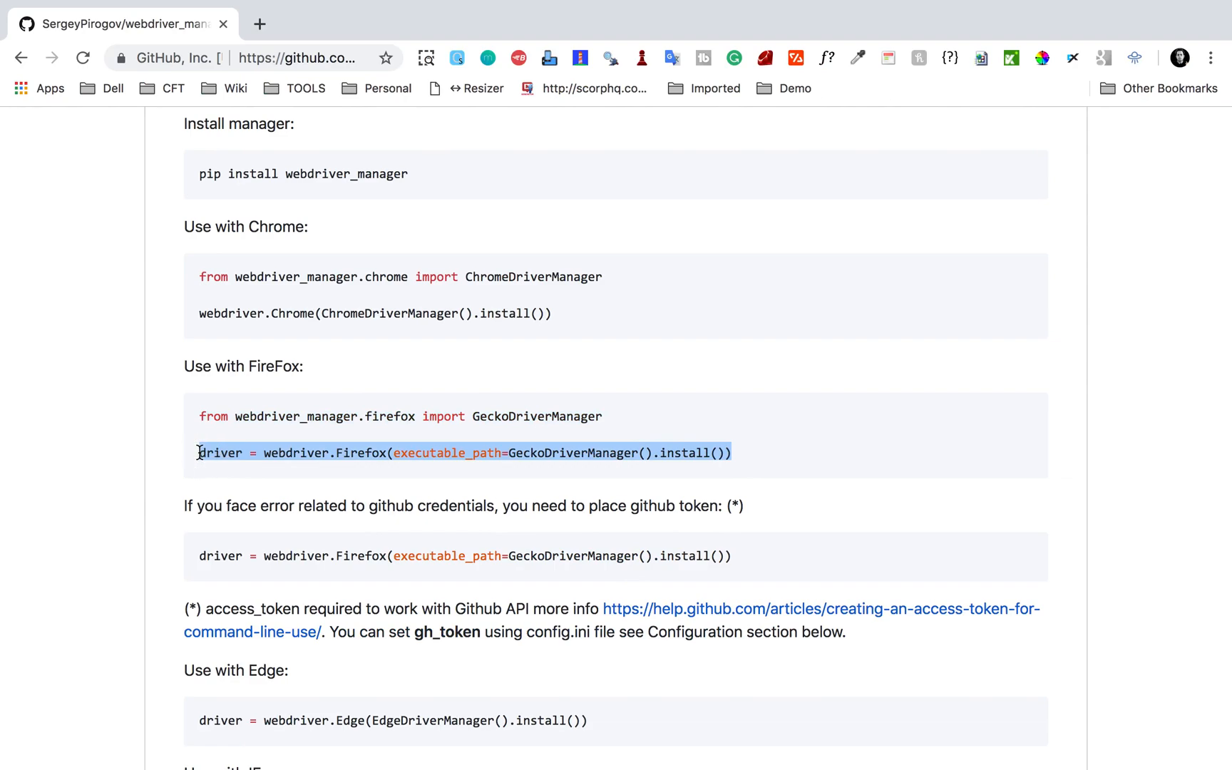
key("alt+Tab")
- Comment out the Chrome driver line and paste the copied code onto line 7
left_click(414, 269)
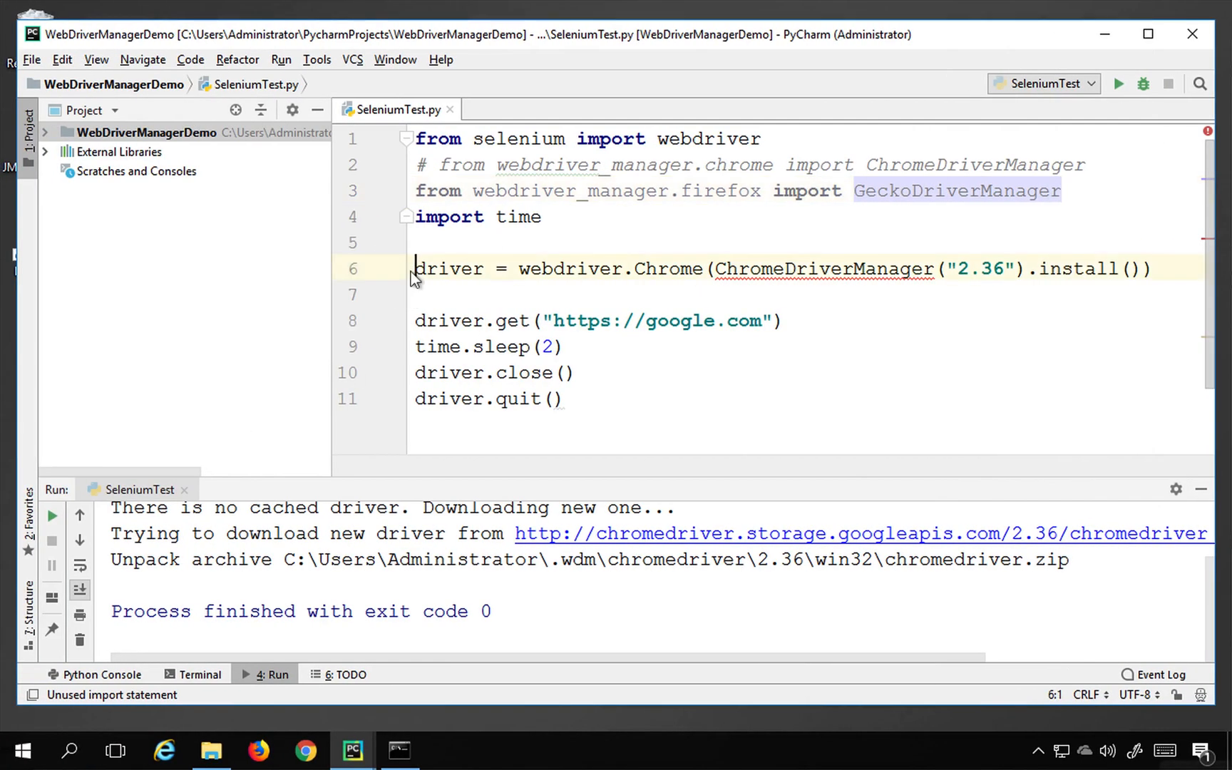
key("ctrl+slash")
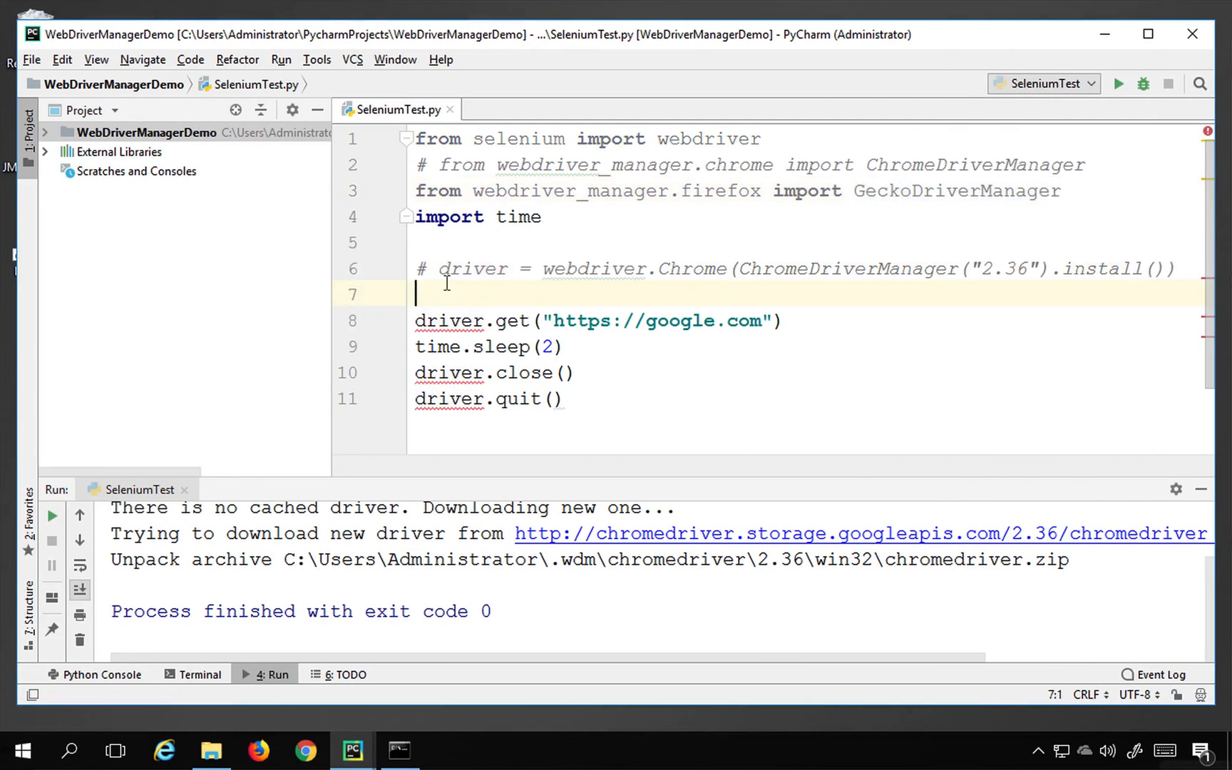
key("ctrl+v")
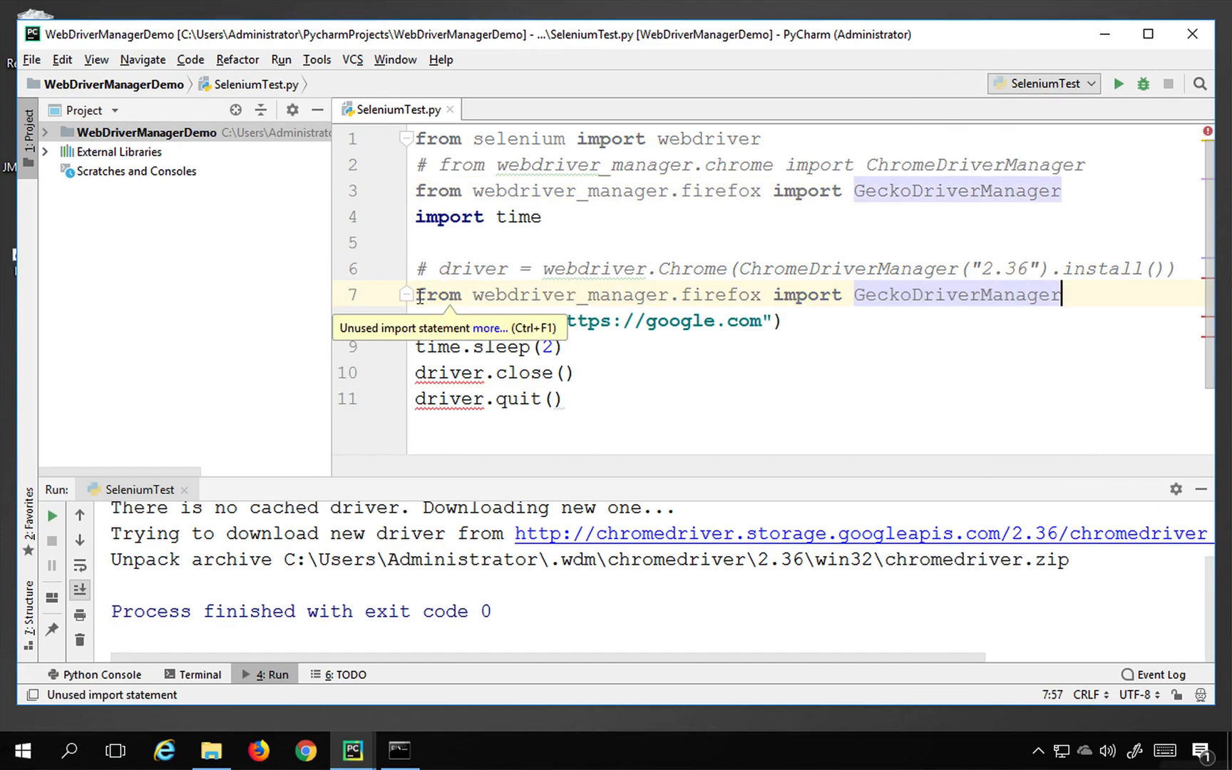
key("ctrl+Right")
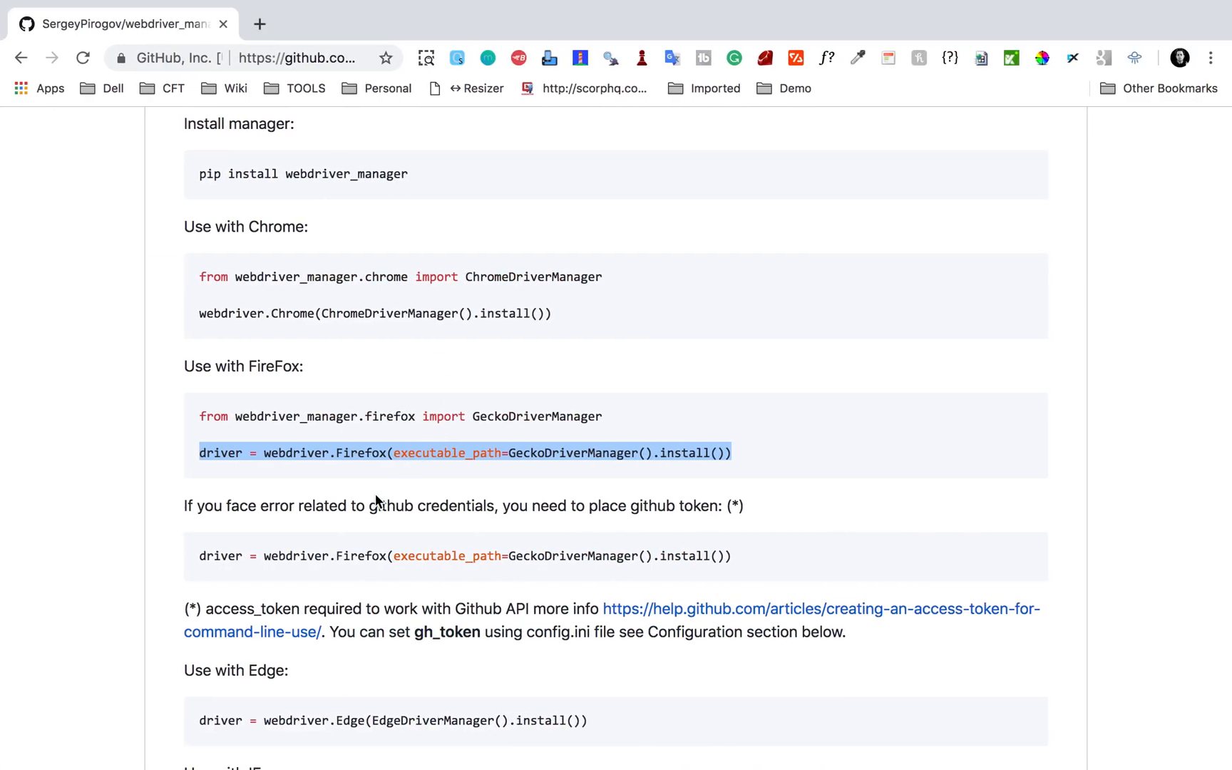
key("ctrl+Left")
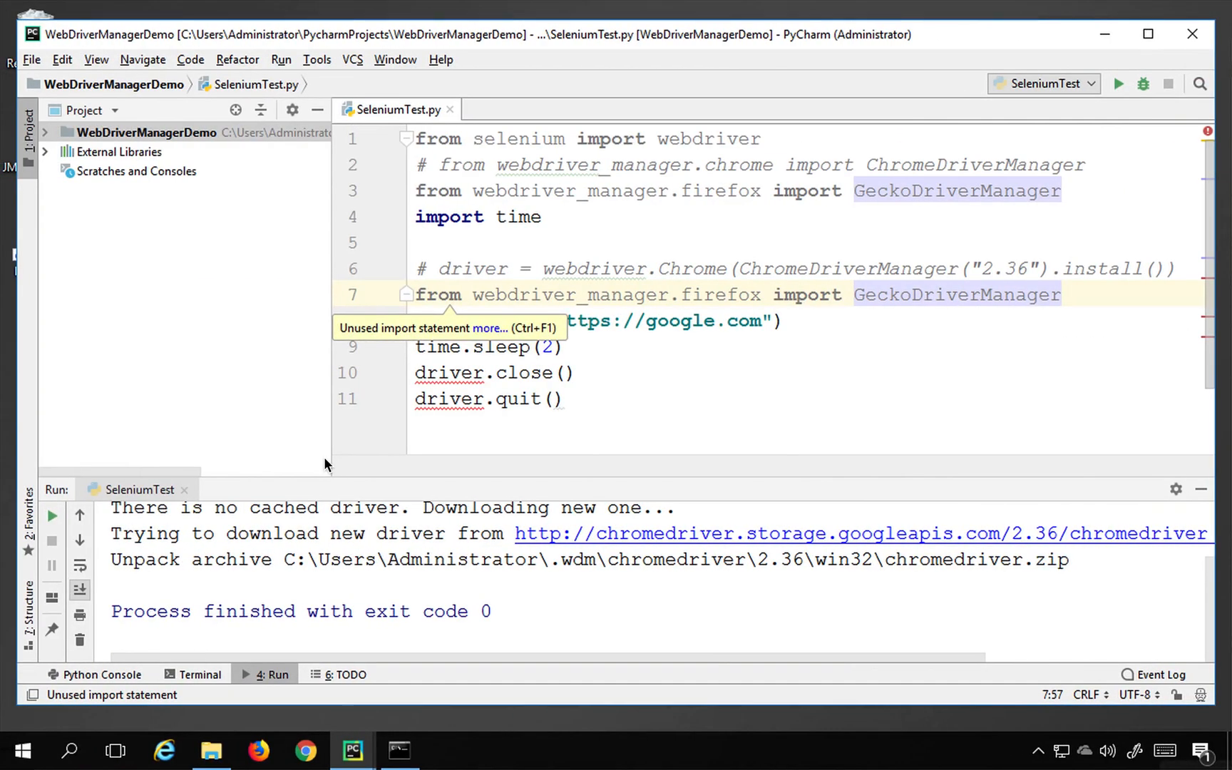
key("ctrl+Right")
- Copy the Firefox driver line from the README and replace line 7 with webdriver.Firefox(GeckoDriverManager().install())
left_click_drag(733, 421, 200, 423)
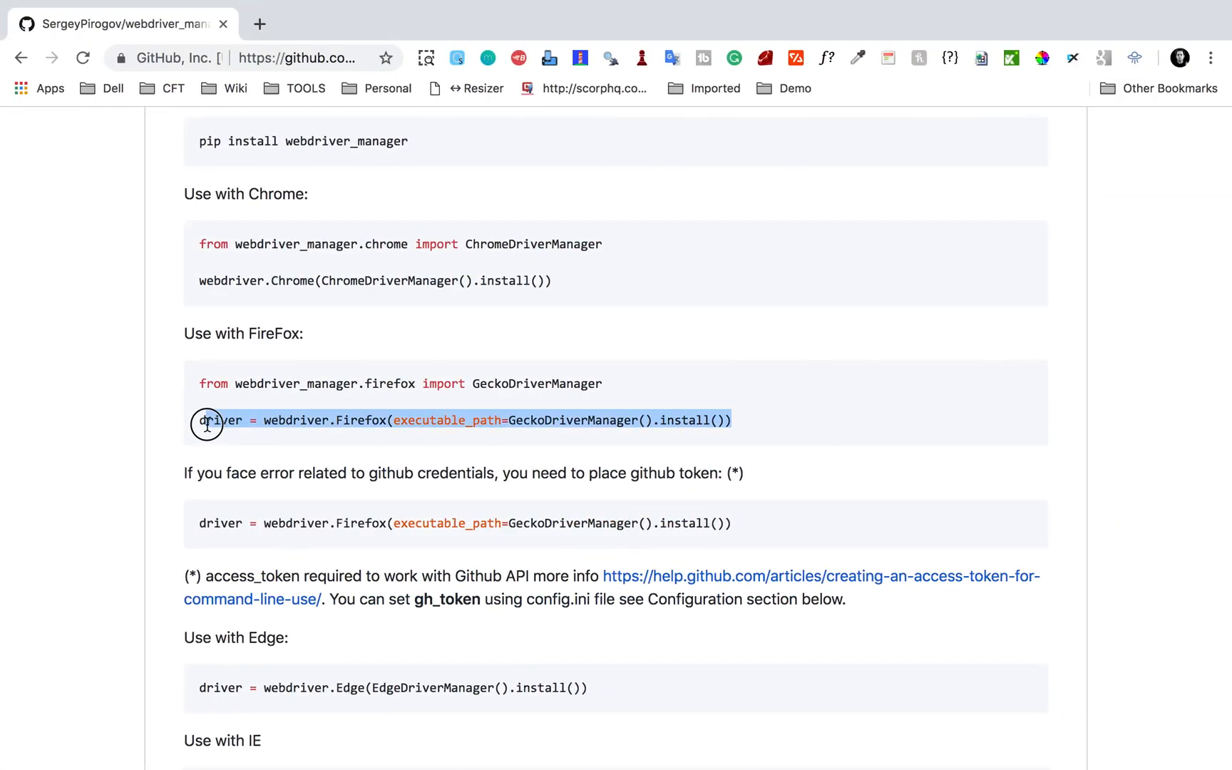
key("super+c")
key("ctrl+Left")
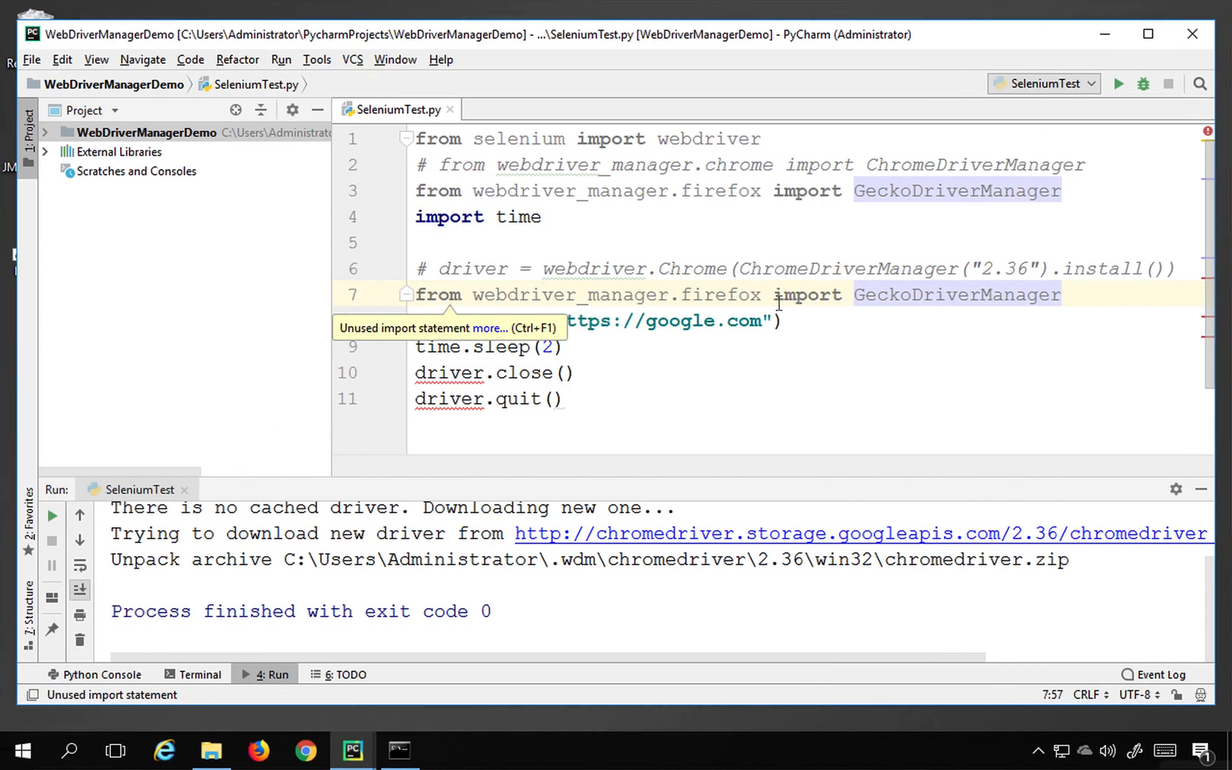
left_click_drag(1062, 294, 383, 298)
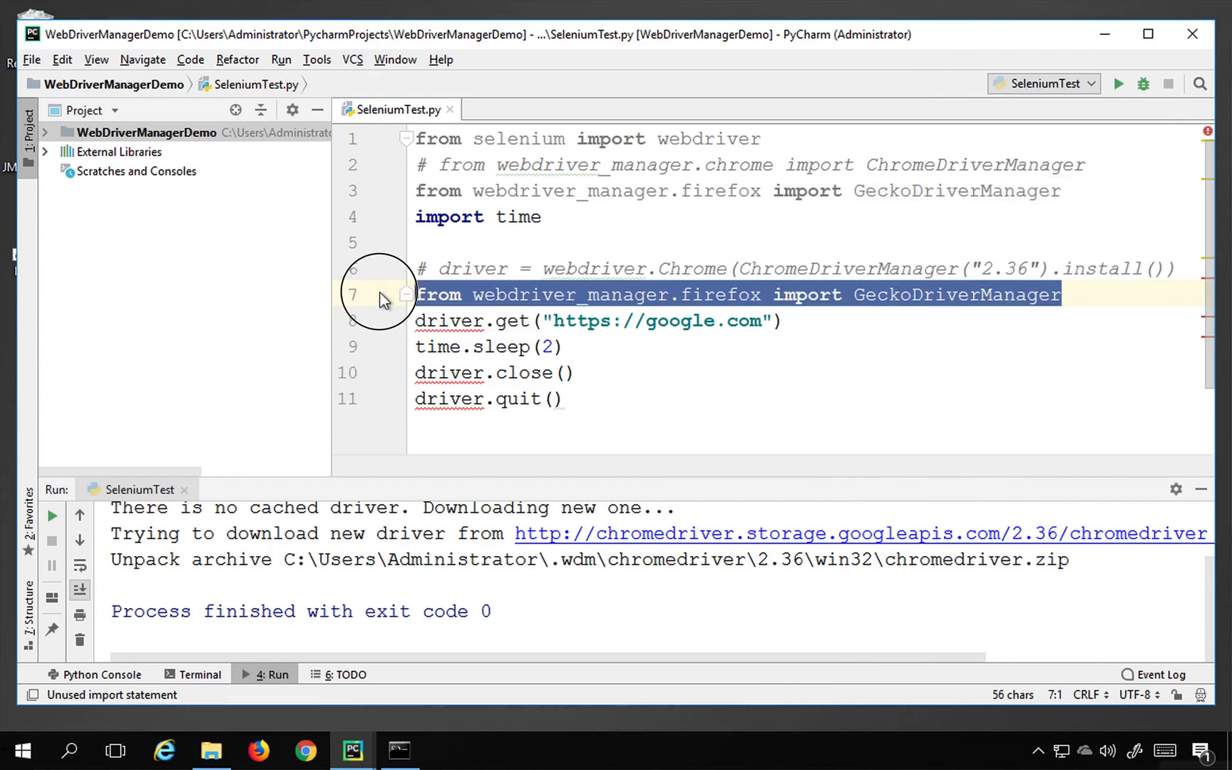
key("ctrl+v")
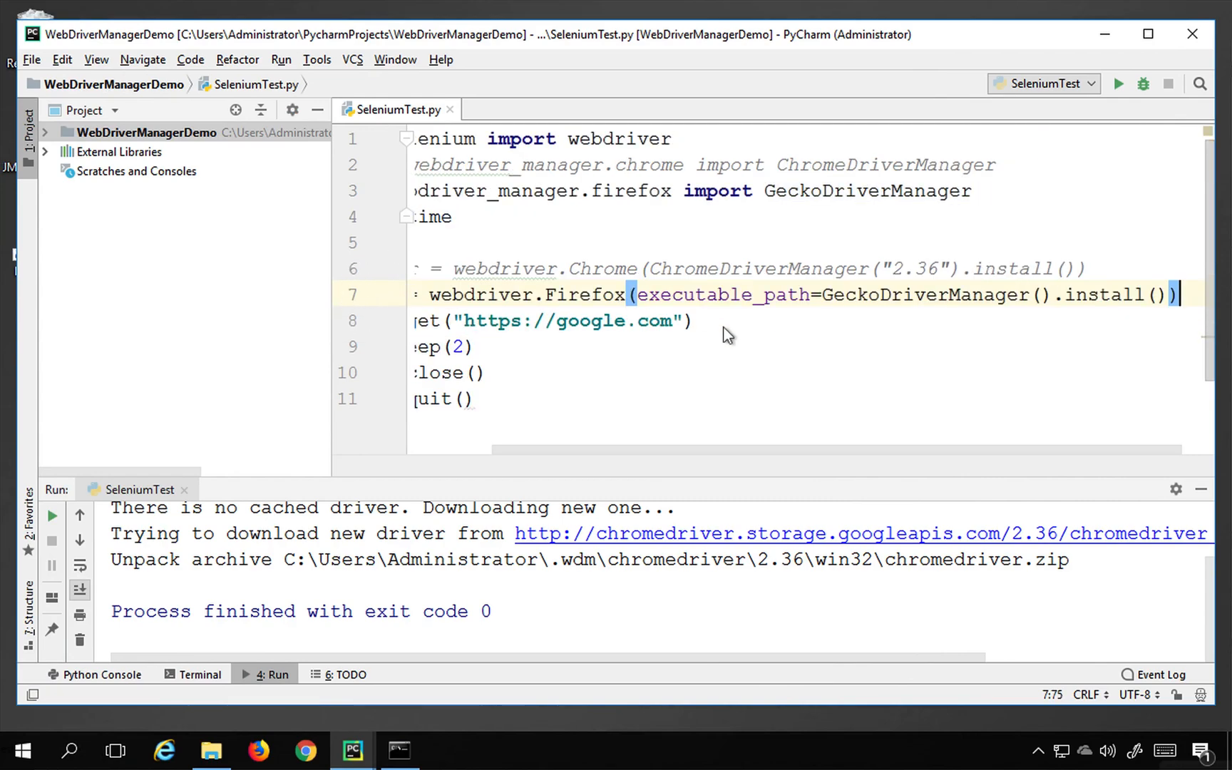
left_click_drag(666, 449, 444, 451)
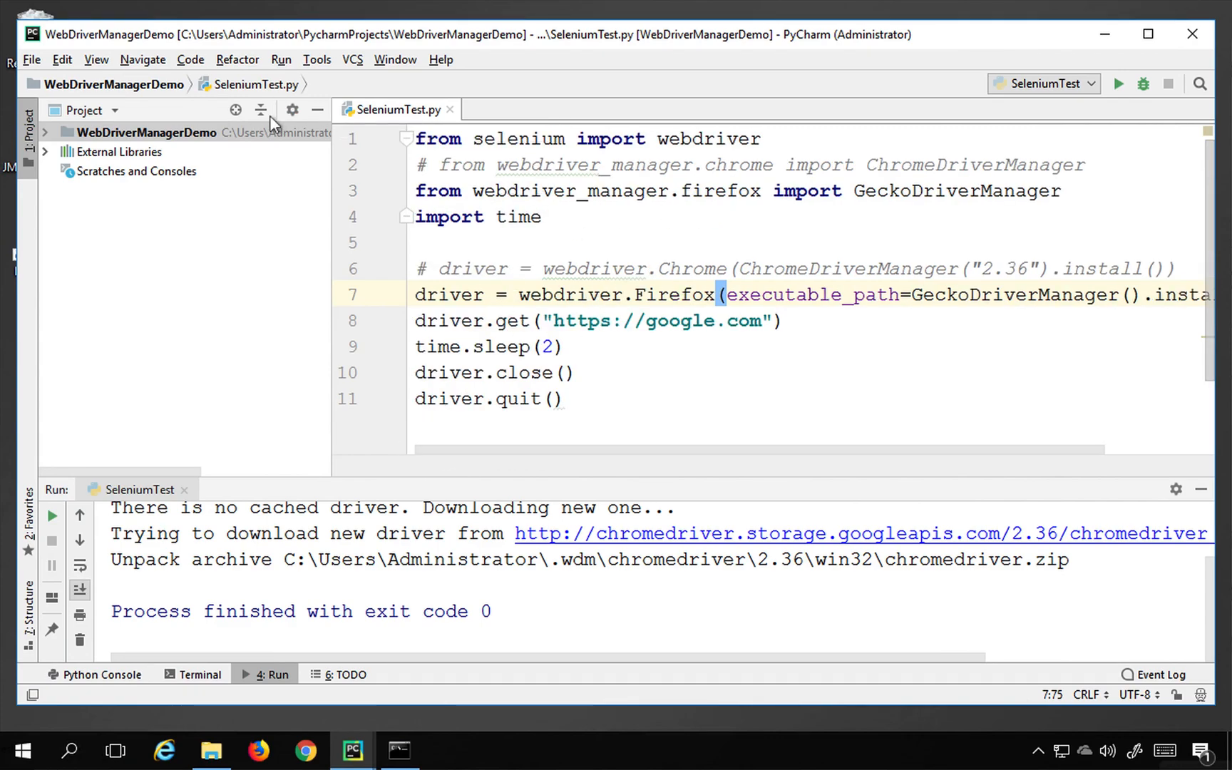
- Run the Firefox script, confirm geckodriver v0.24.0 found in cache, and switch to the notes
left_click(1120, 84)
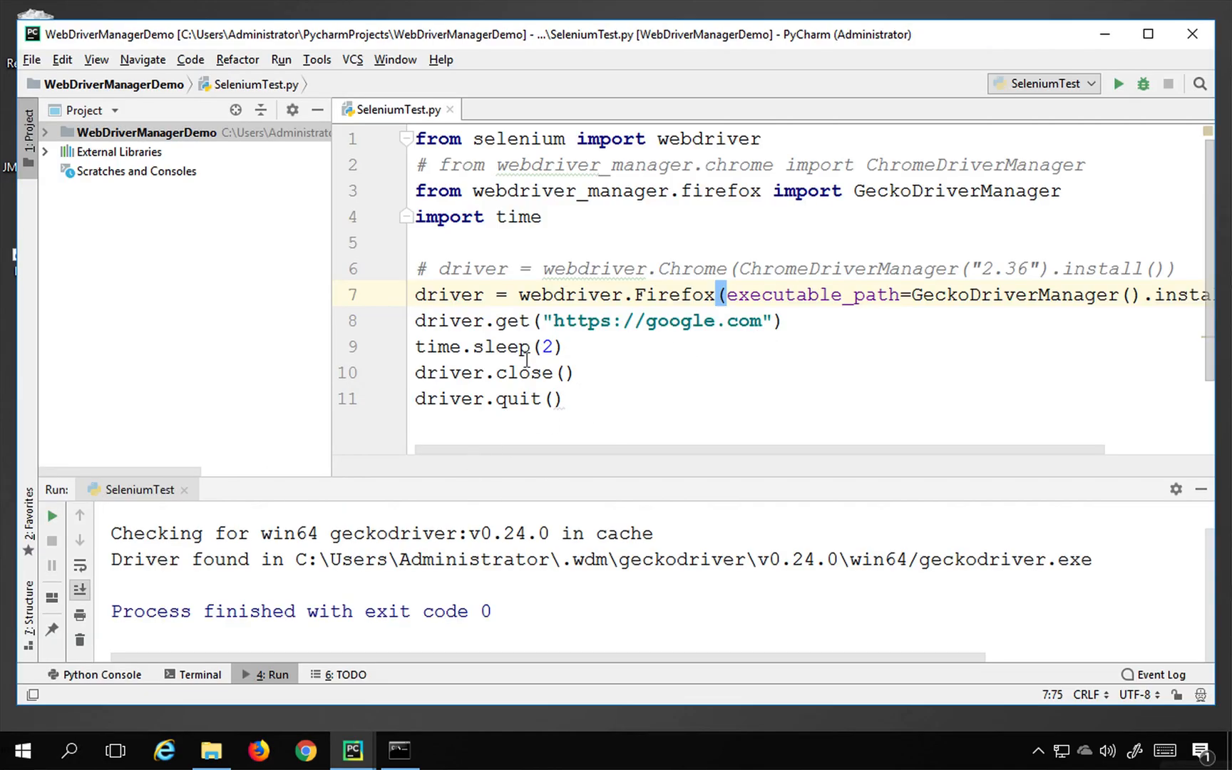
key("ctrl+Left")
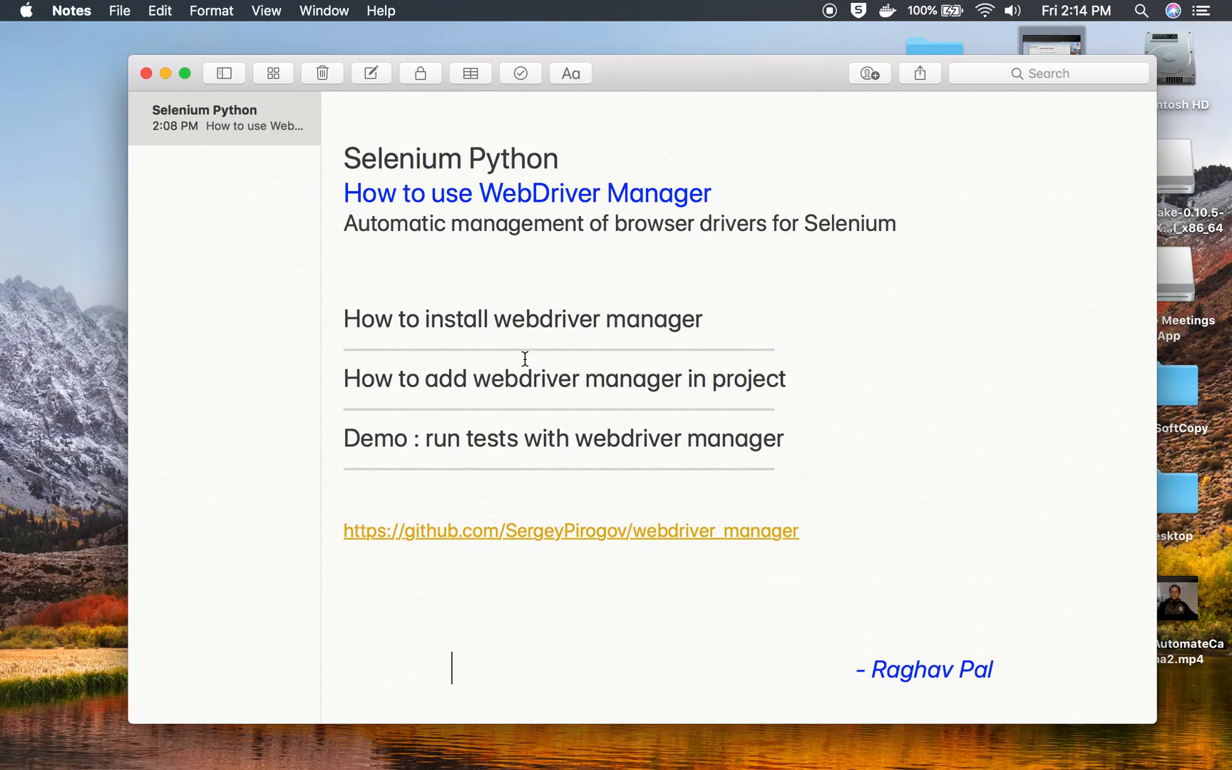
key("ctrl+Right")
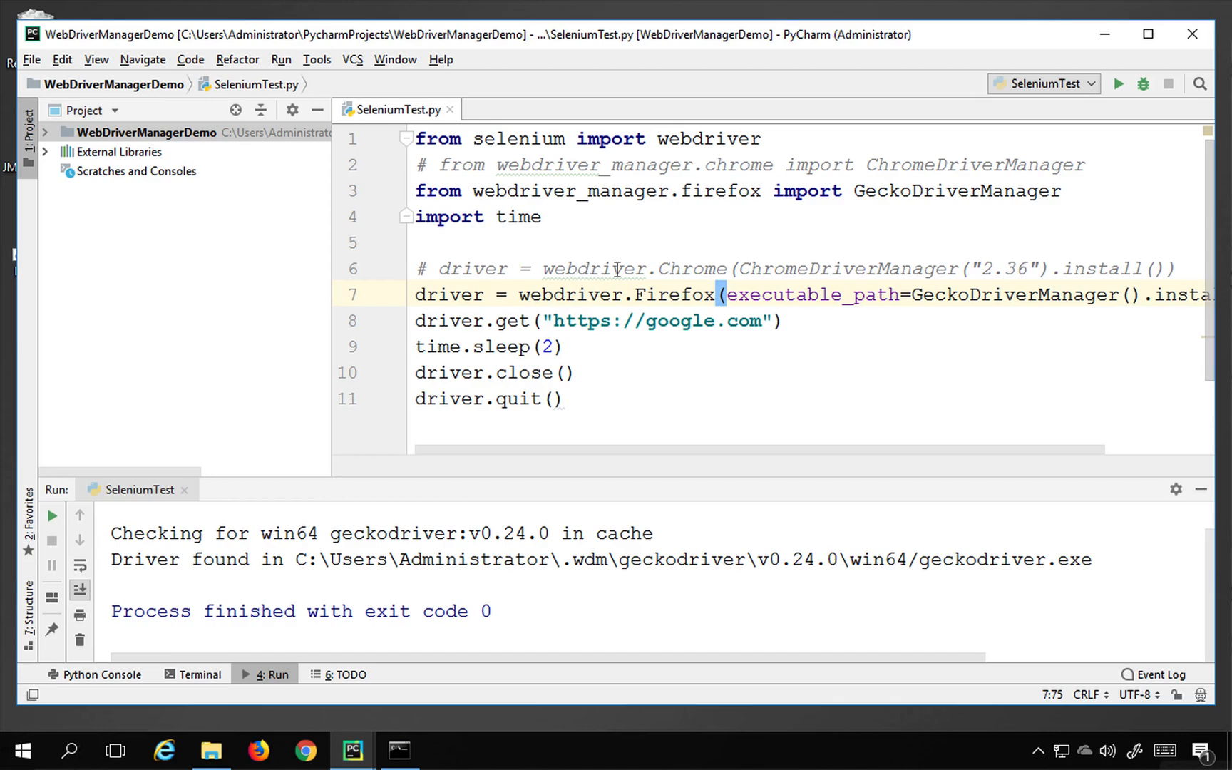
mouse_move(595, 269)
left_click(608, 246)
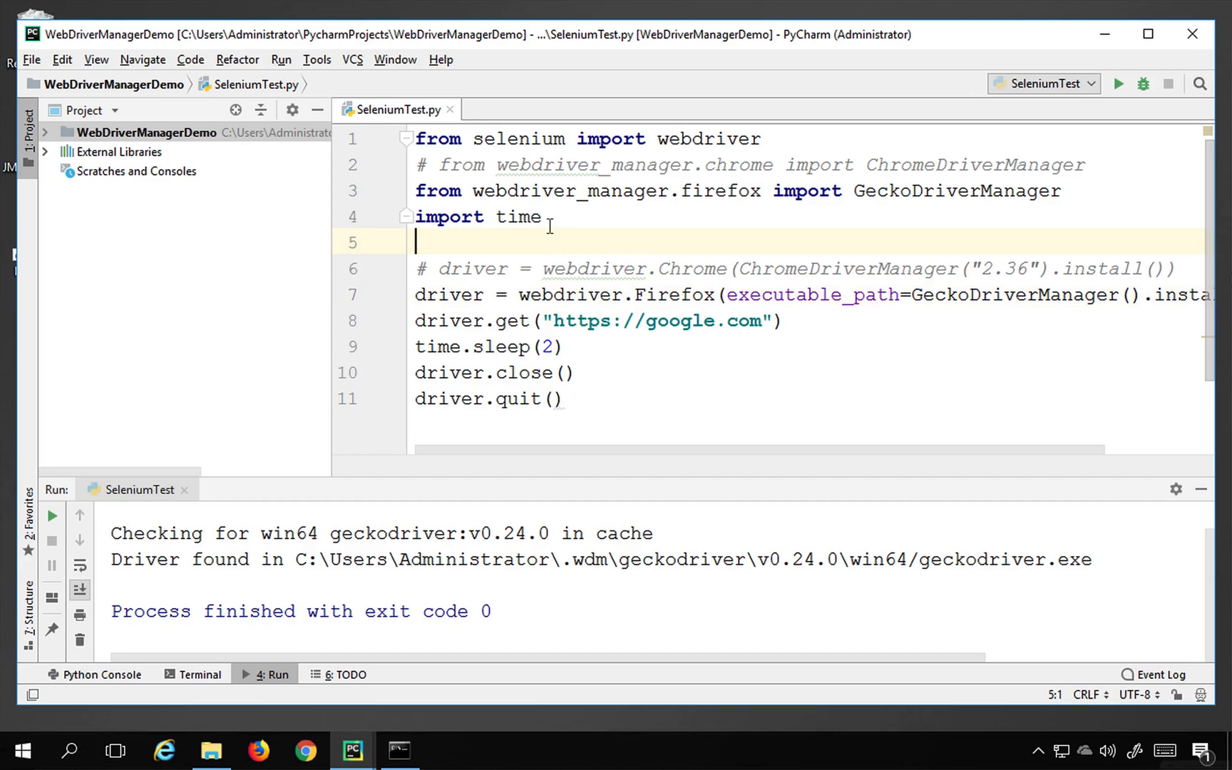
left_click_drag(517, 295, 693, 294)
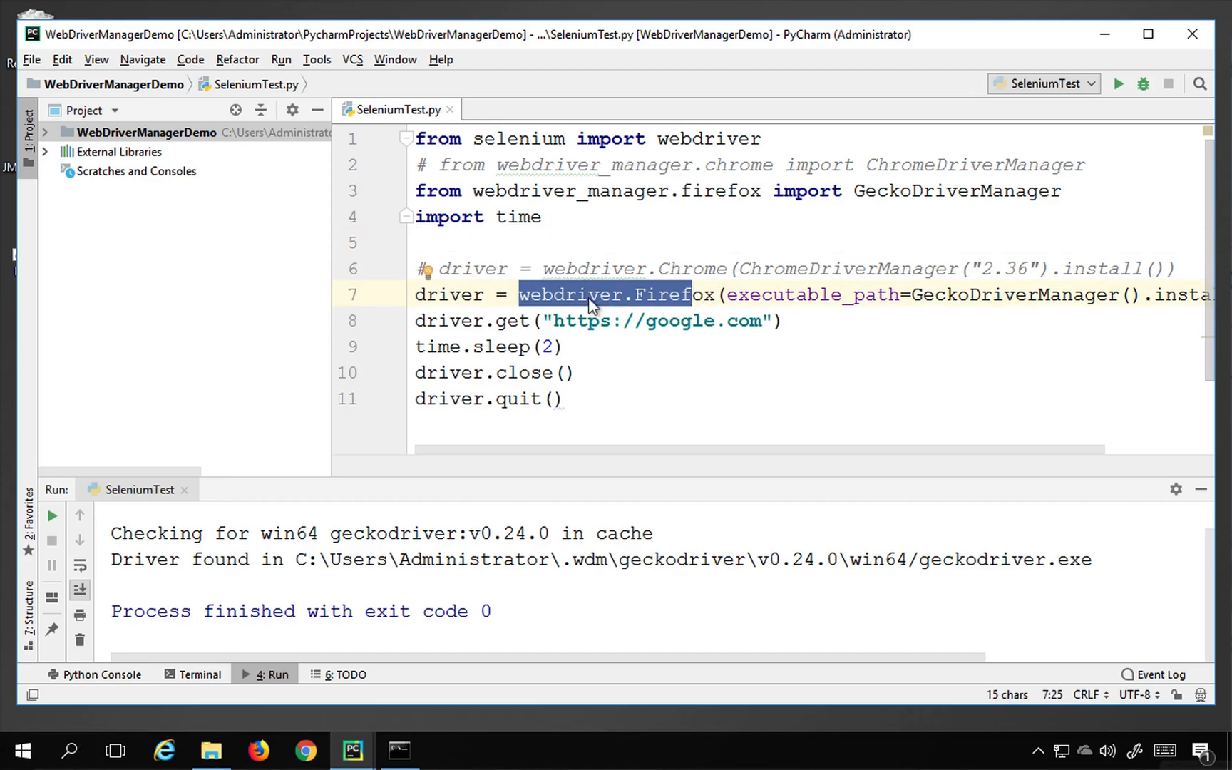
key("ctrl+Left")
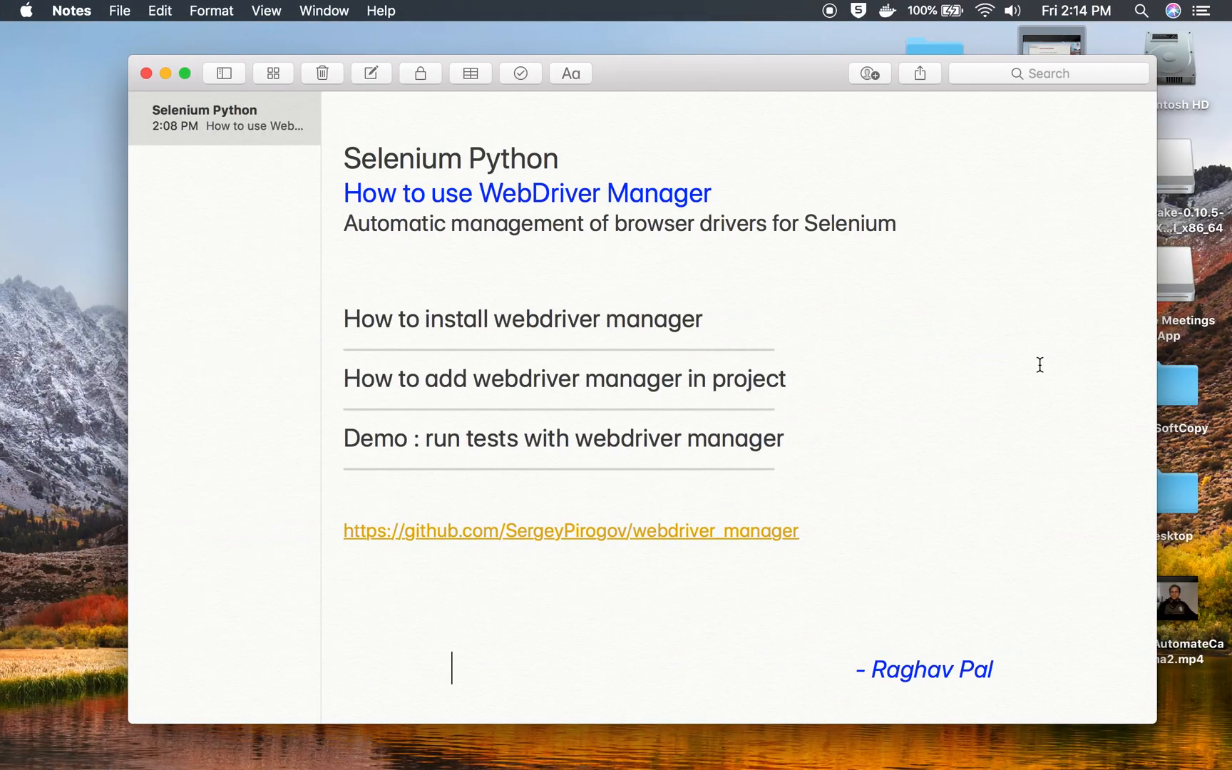